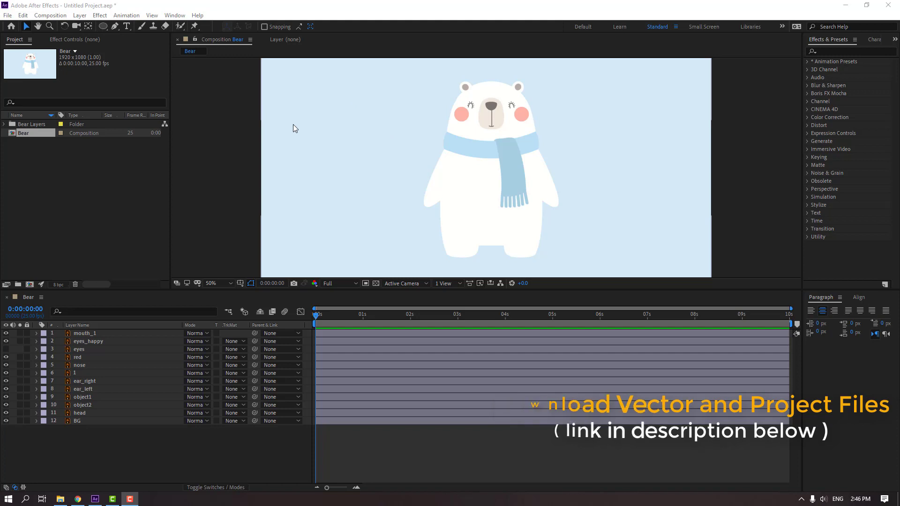
# - Pre-compose the eleven bear layers above BG into a precomposition named BEAR, moving all attributes
pyautogui.click(112, 470)
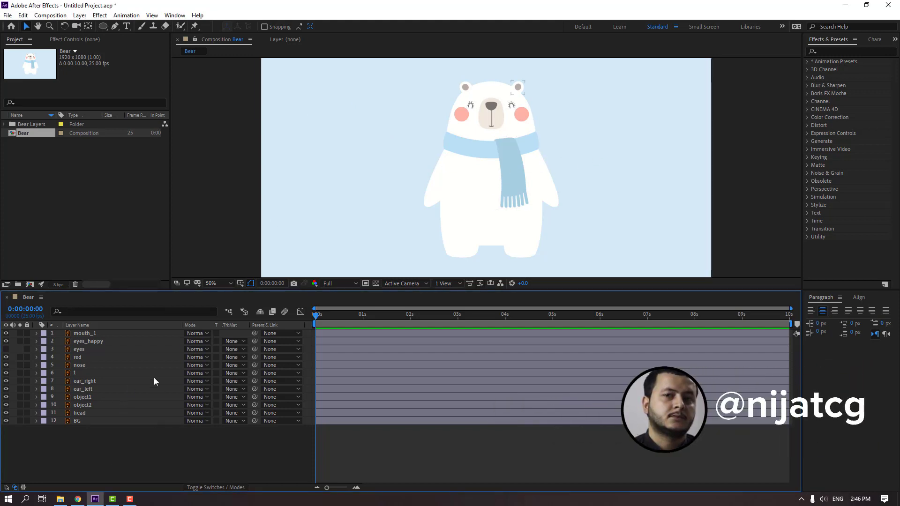
pyautogui.click(93, 413)
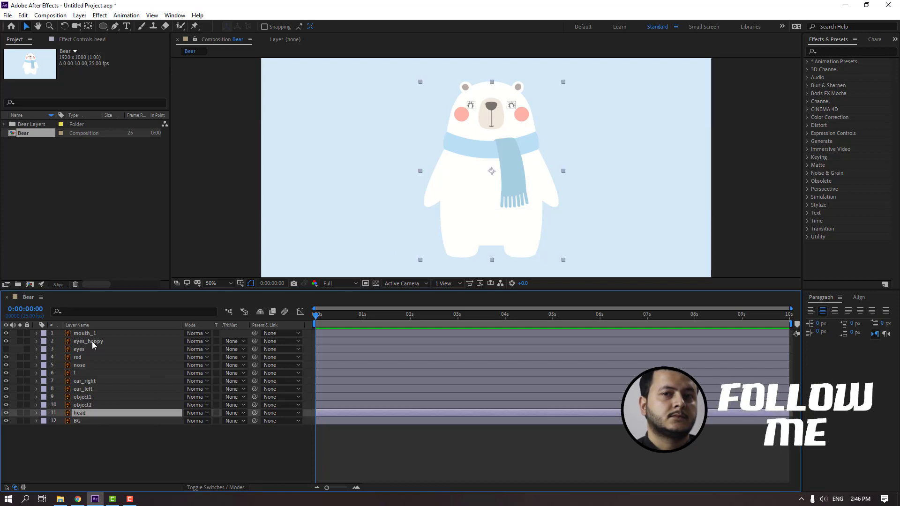
pyautogui.keyDown('shift'); pyautogui.click(91, 334); pyautogui.keyUp('shift')
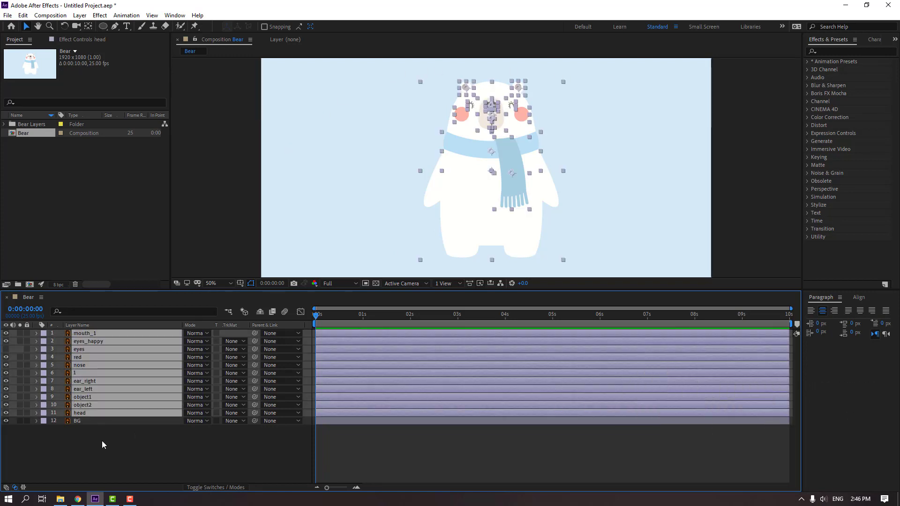
pyautogui.rightClick(76, 365)
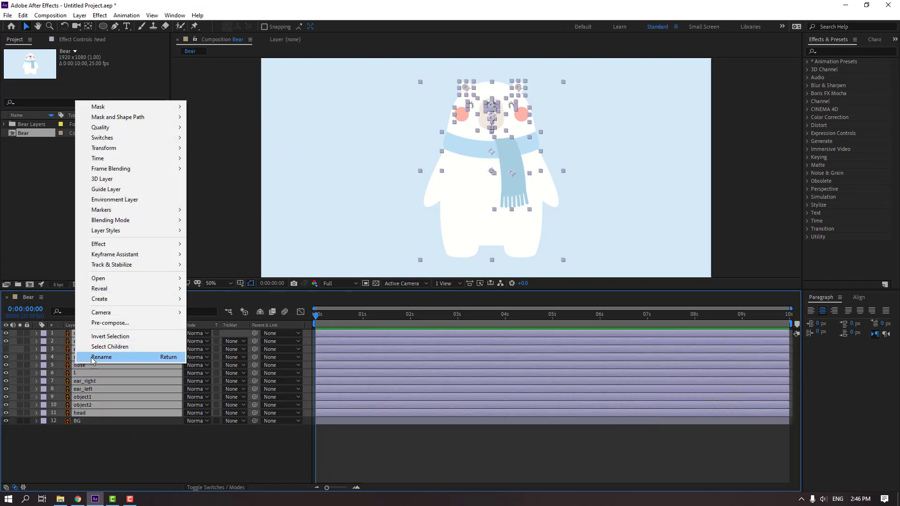
pyautogui.click(123, 324)
pyautogui.write('BEAR')
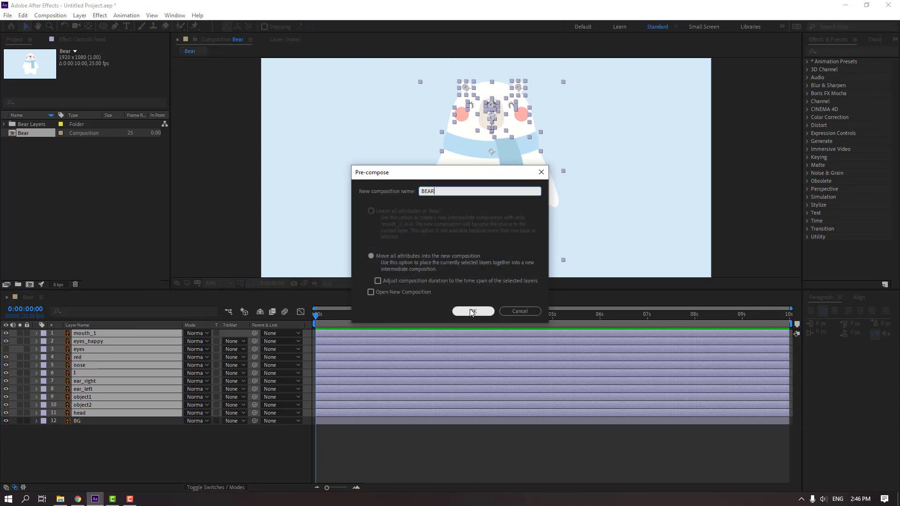
pyautogui.click(473, 311)
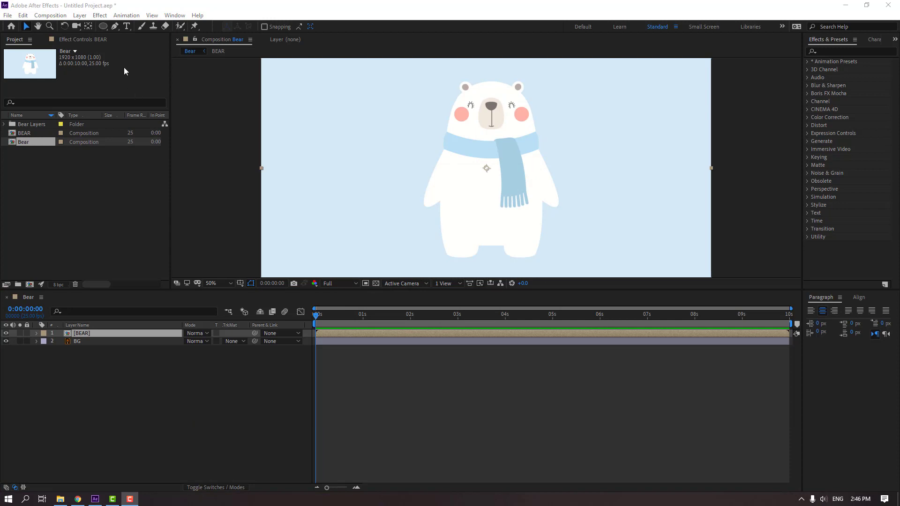
# - Draw a circle over the bear's head with the Ellipse Tool
pyautogui.click(103, 27)
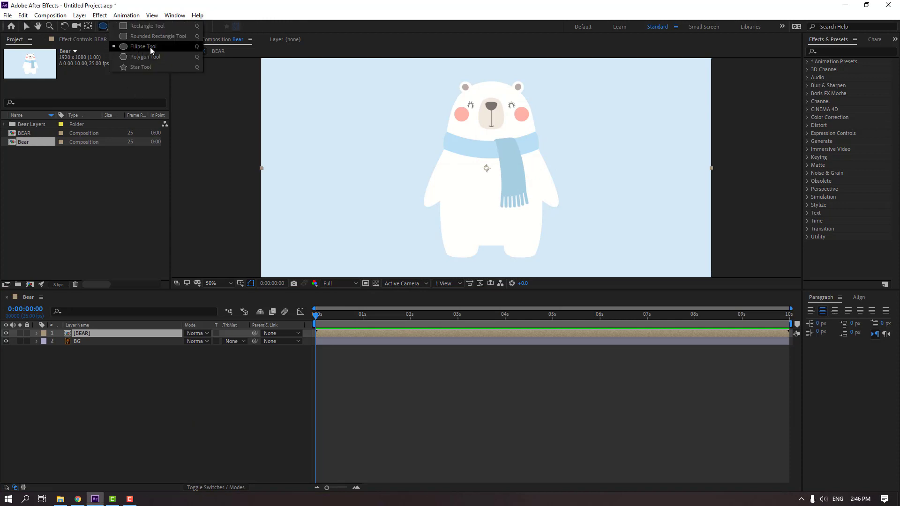
pyautogui.click(162, 47)
pyautogui.click(204, 390)
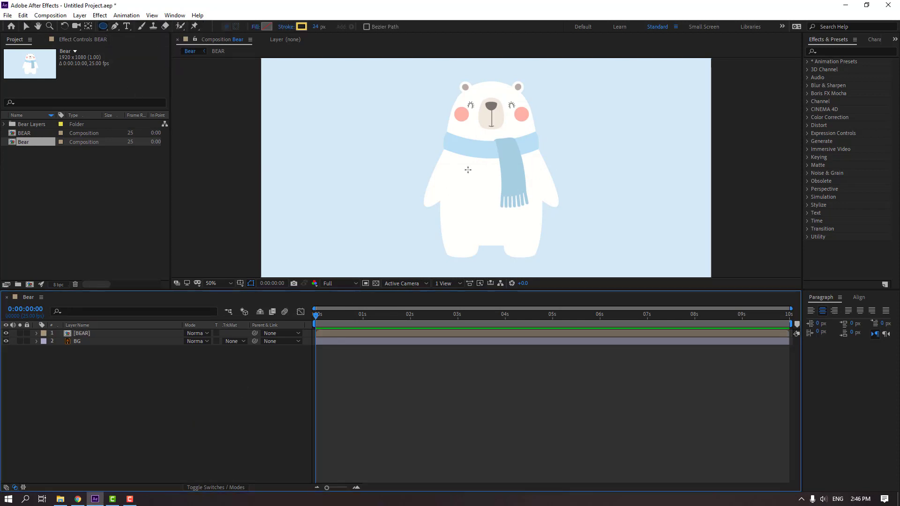
pyautogui.press(',')
pyautogui.moveTo(456, 126); pyautogui.dragTo(511, 164)
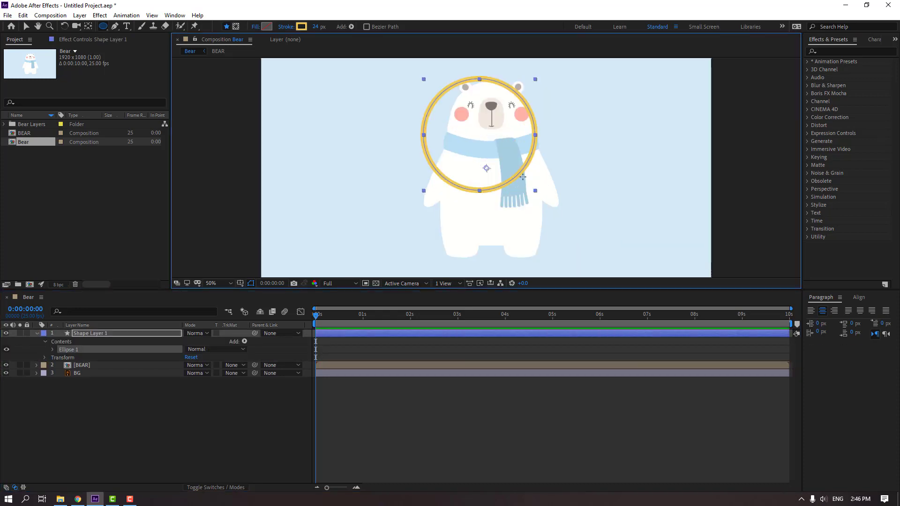
pyautogui.press('.')
pyautogui.click(26, 26)
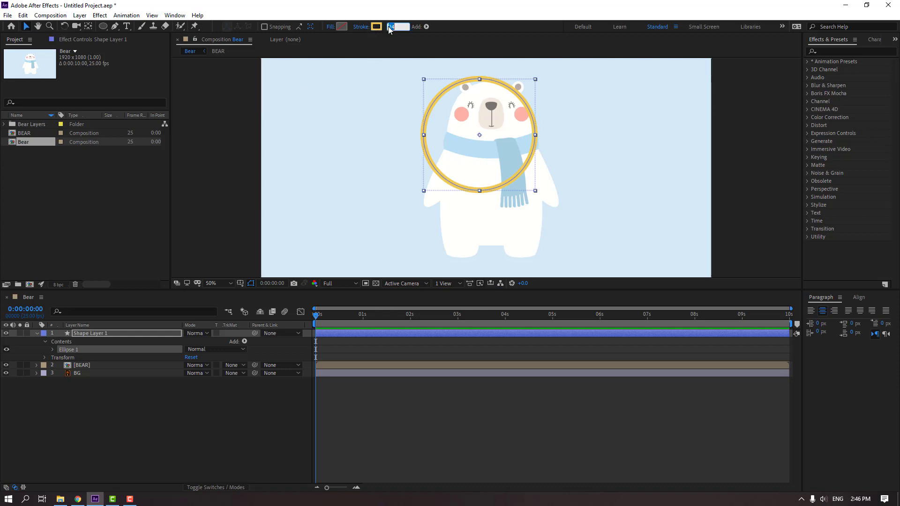
# - Set the circle's stroke width to 0 and its fill to white
pyautogui.write('0')
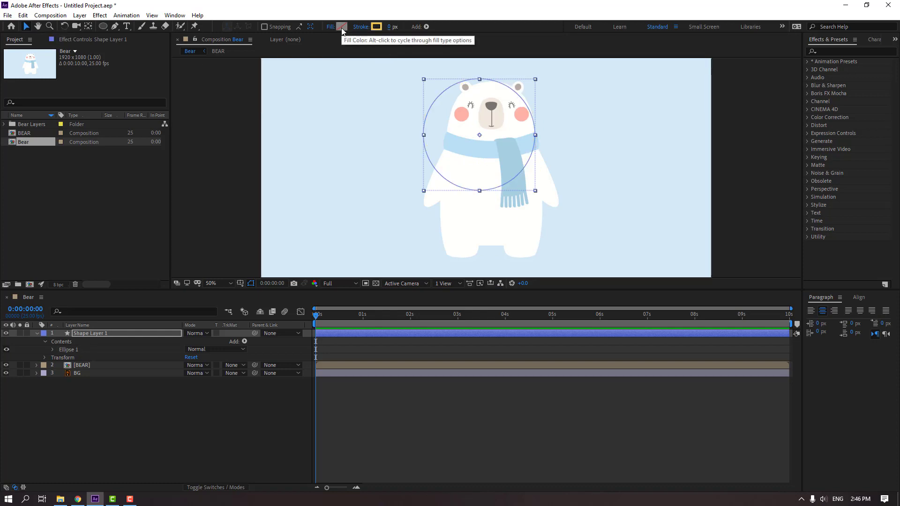
pyautogui.click(342, 28)
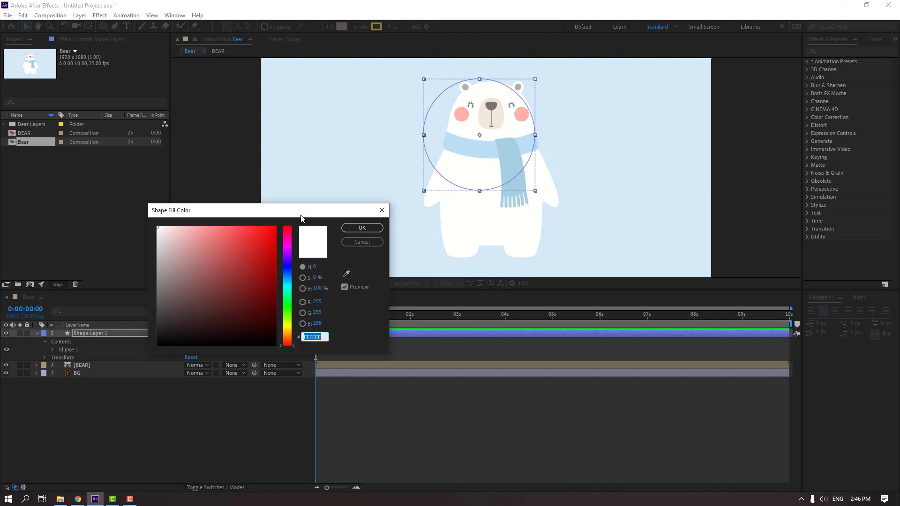
pyautogui.moveTo(302, 216); pyautogui.dragTo(307, 208)
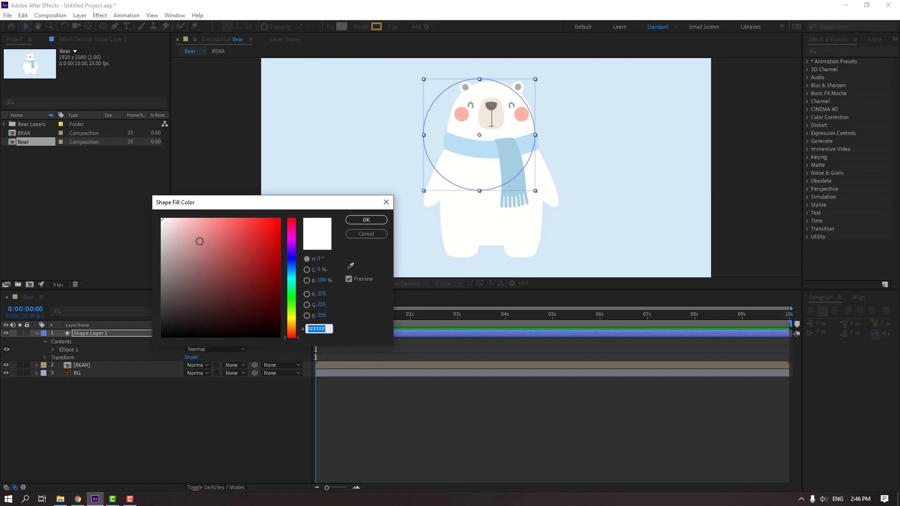
pyautogui.click(177, 226)
pyautogui.click(162, 218)
pyautogui.click(366, 220)
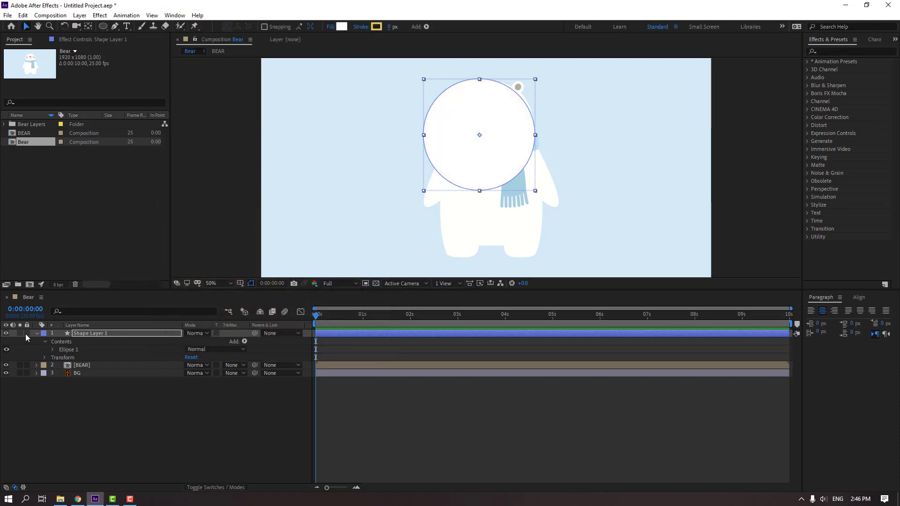
# - Rename the circle's shape layer to CIRCLE
pyautogui.click(26, 334)
pyautogui.click(96, 334)
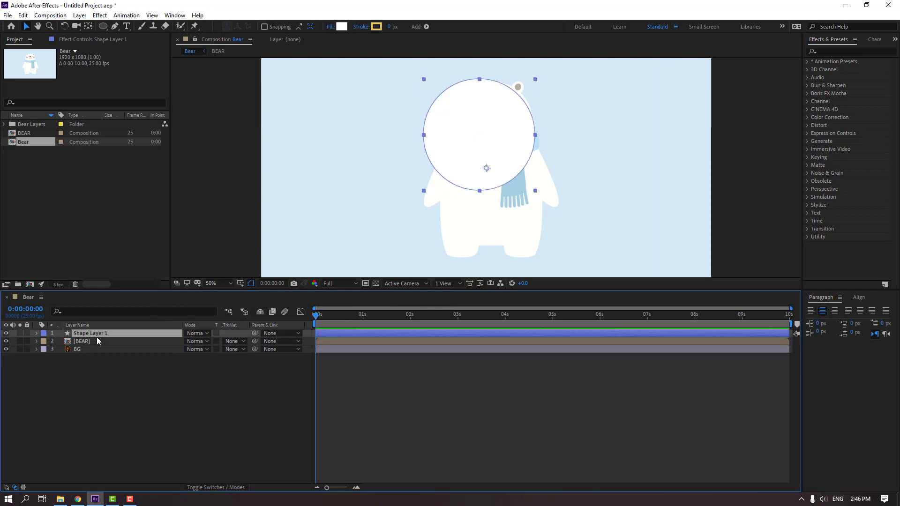
pyautogui.press('Return')
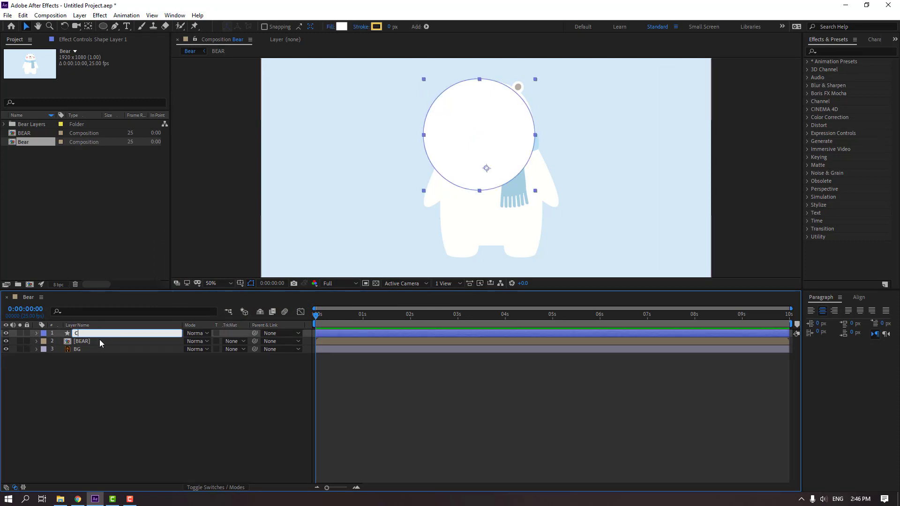
pyautogui.write('CIRCLE')
pyautogui.press('Return')
pyautogui.click(79, 343)
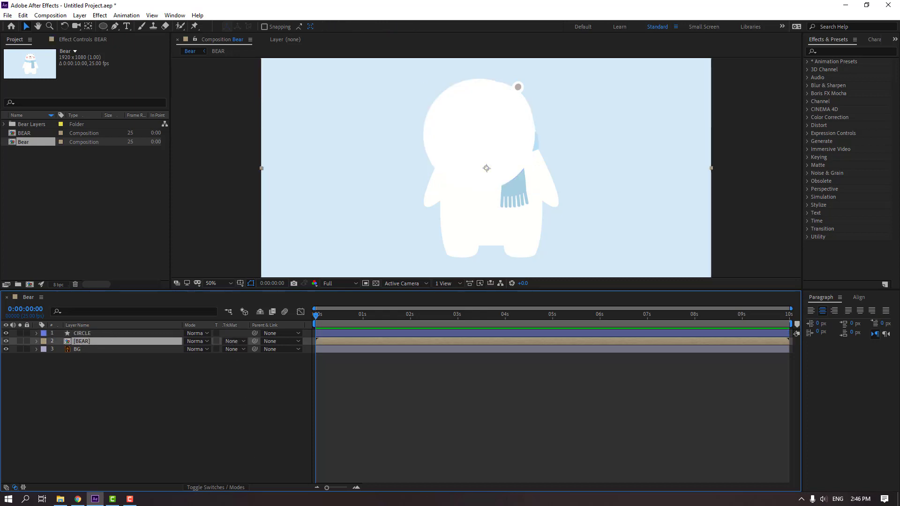
# - Set BEAR's track matte to Alpha Matte using the CIRCLE layer
pyautogui.click(199, 489)
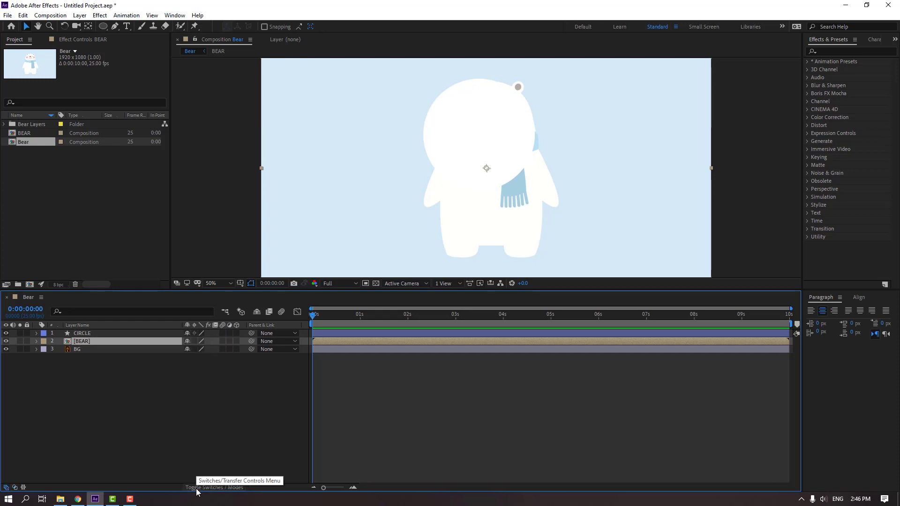
pyautogui.click(204, 489)
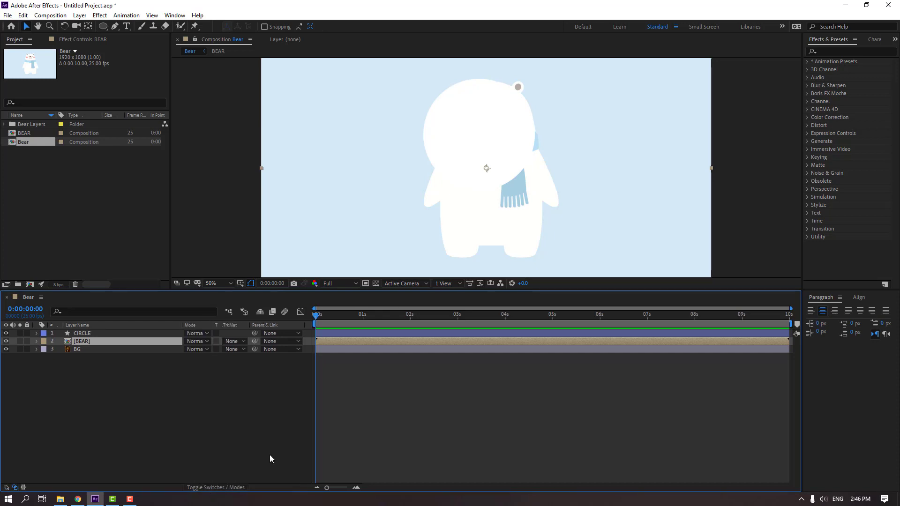
pyautogui.click(232, 341)
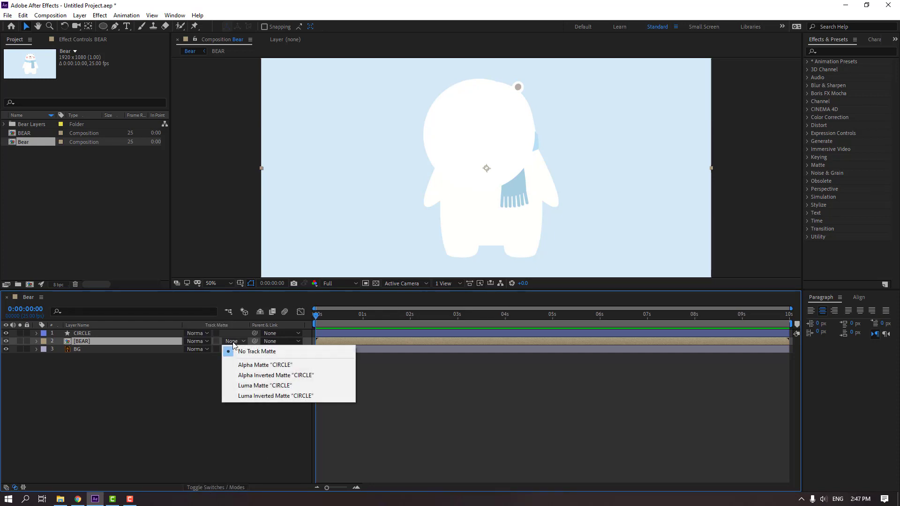
pyautogui.click(285, 365)
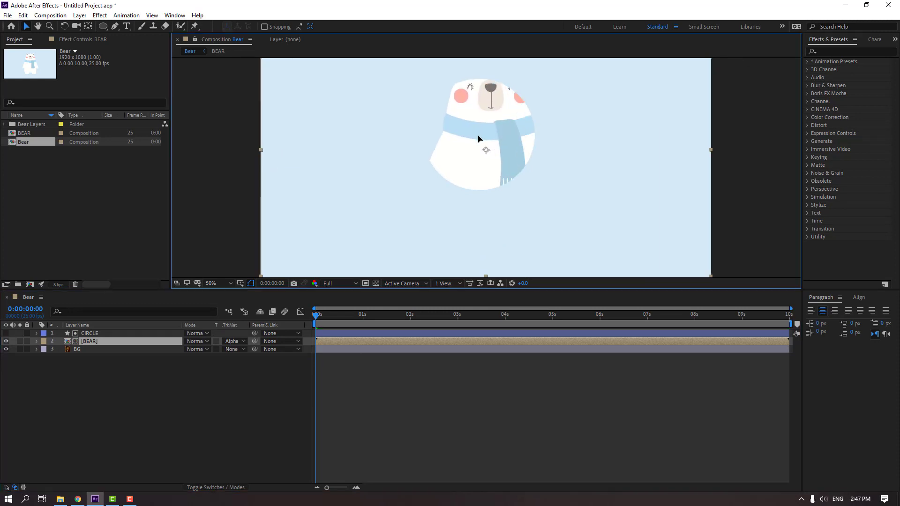
# - Move the bear down so its face and scarf fill the circle
pyautogui.moveTo(479, 138); pyautogui.dragTo(483, 175)
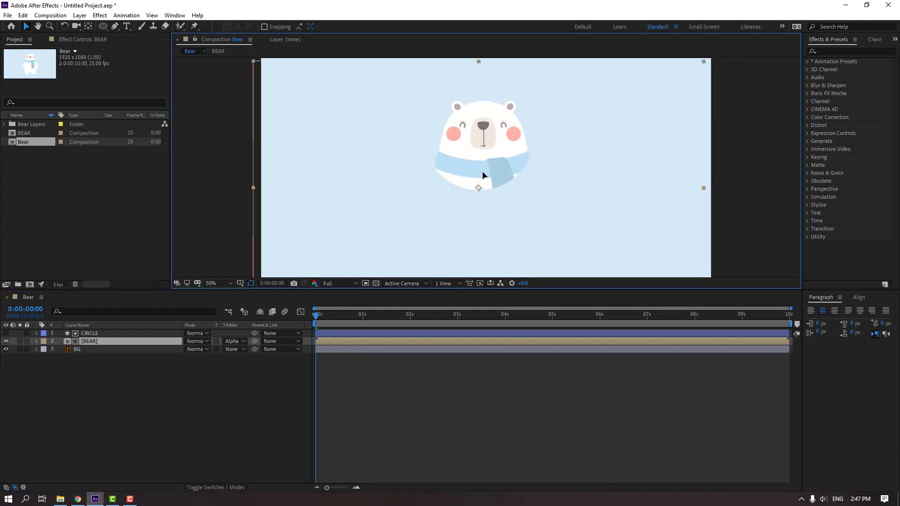
pyautogui.click(99, 372)
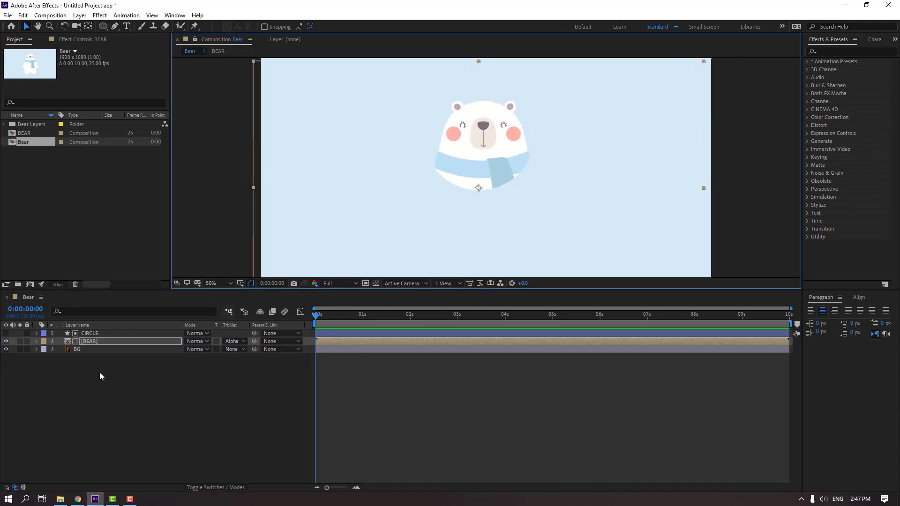
pyautogui.click(92, 333)
# - Duplicate CIRCLE into a visible CIRCLE 2 layer and remove its fill
pyautogui.hotkey('ctrl', 'd')
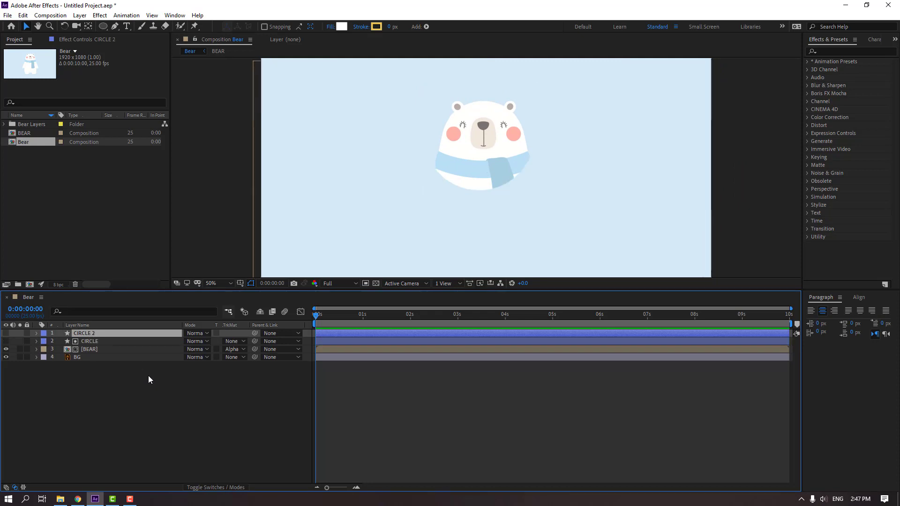
pyautogui.click(6, 334)
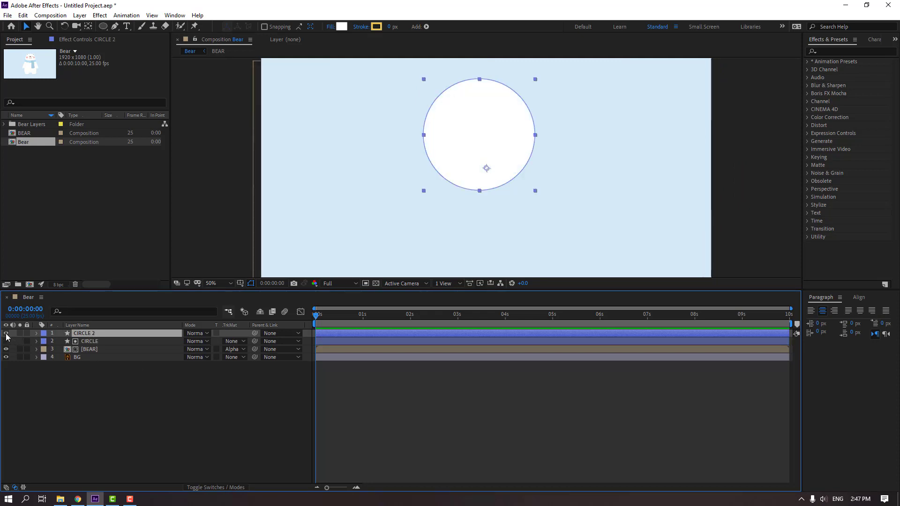
pyautogui.click(330, 27)
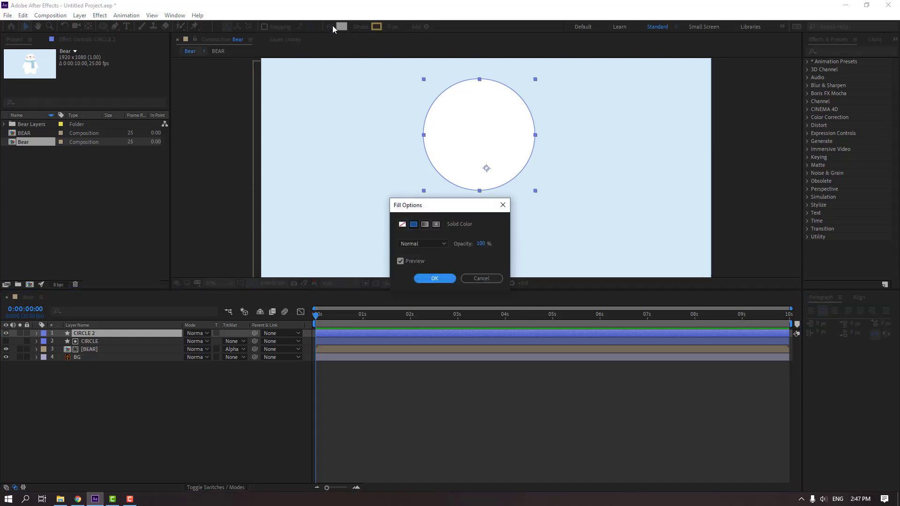
pyautogui.click(402, 224)
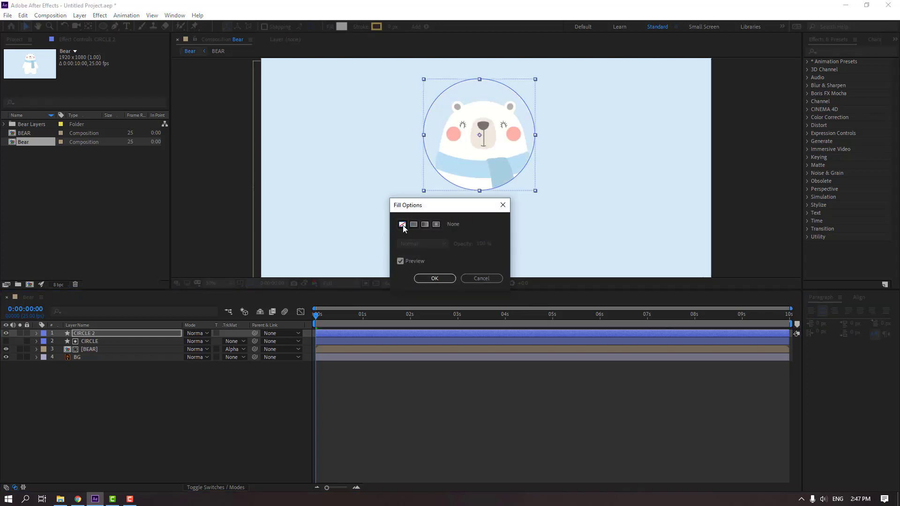
pyautogui.click(434, 279)
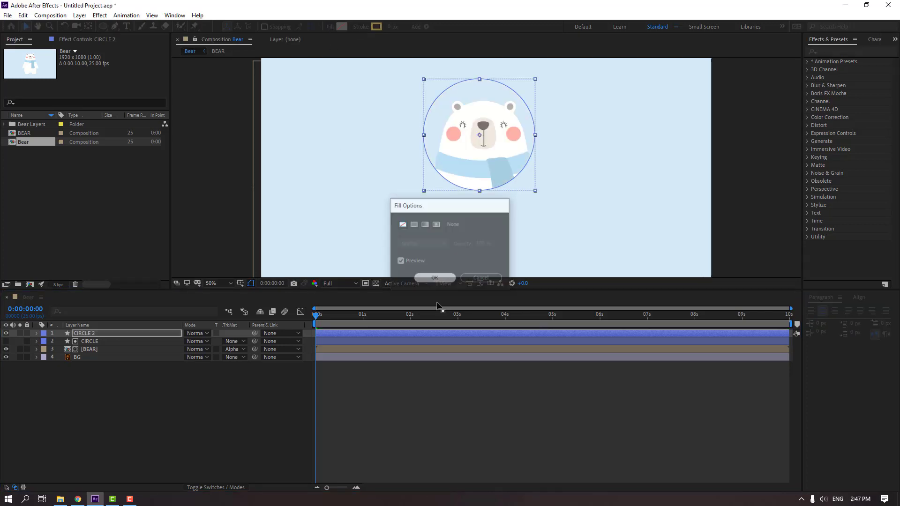
# - Give CIRCLE 2 a white outline and set its stroke width
pyautogui.click(376, 27)
pyautogui.moveTo(222, 237); pyautogui.dragTo(162, 219)
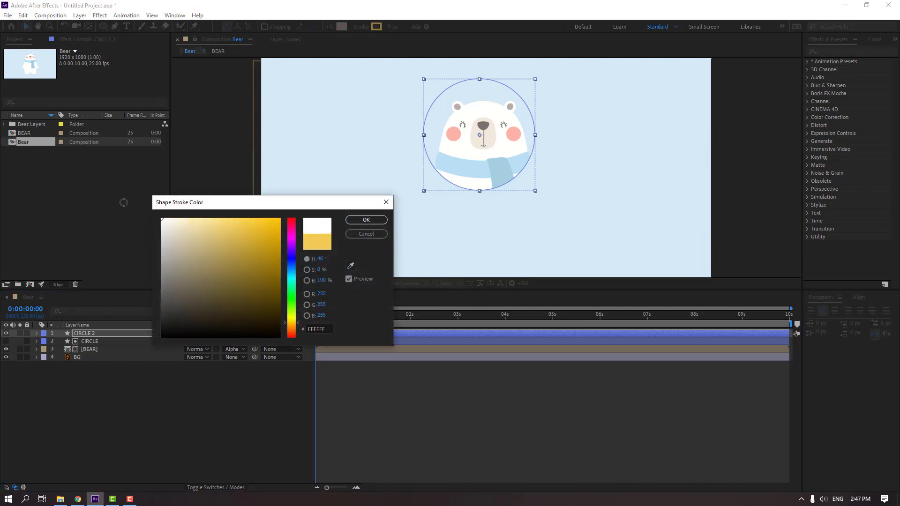
pyautogui.click(367, 220)
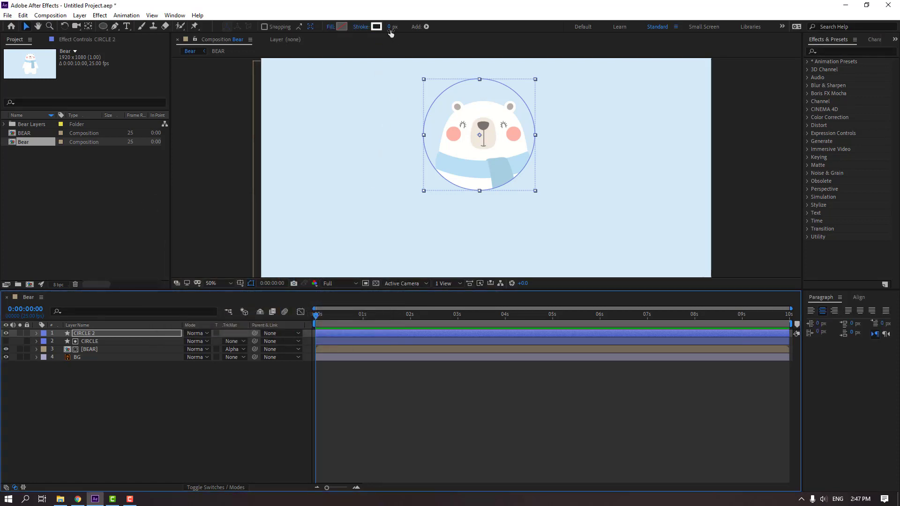
pyautogui.click(401, 27)
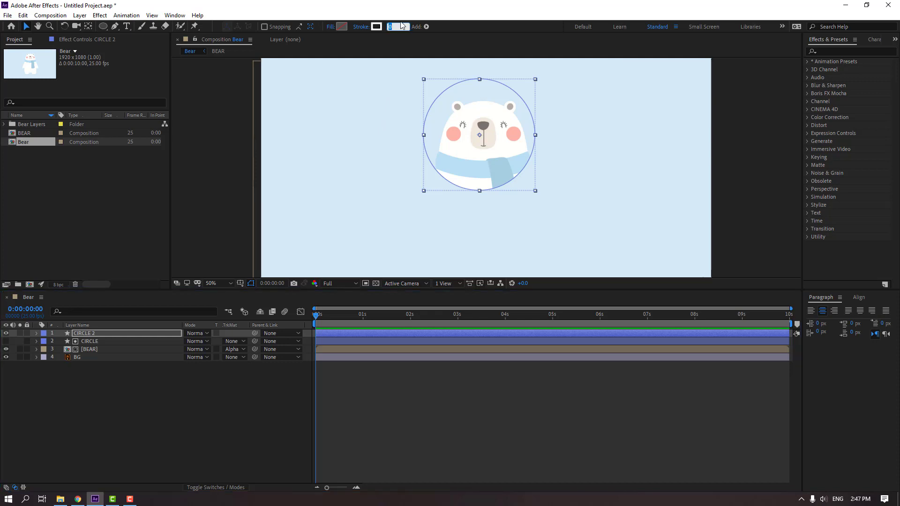
pyautogui.click(187, 437)
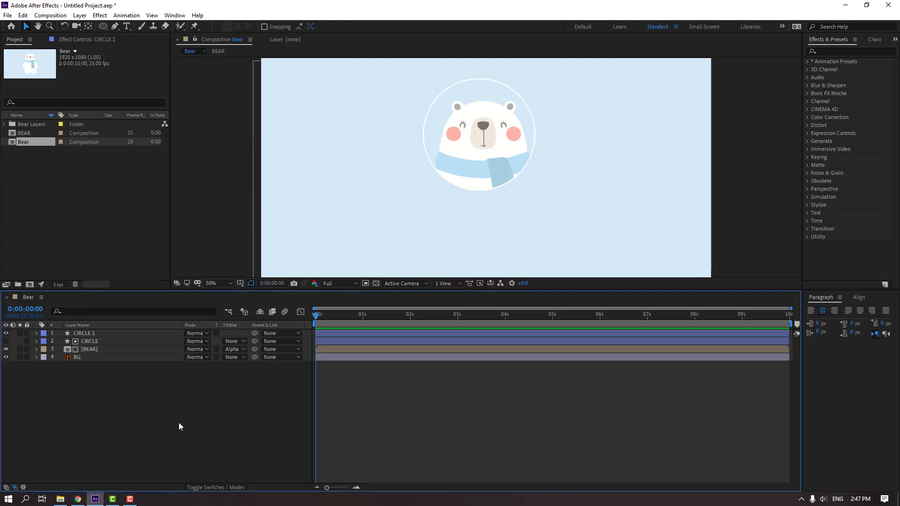
# - Parent CIRCLE 2 to CIRCLE and nudge the circle slightly down and right
pyautogui.click(88, 333)
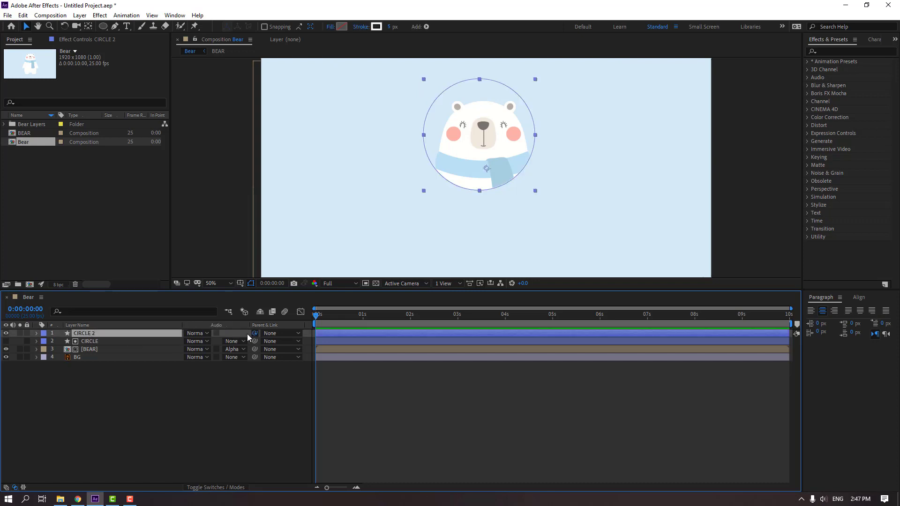
pyautogui.moveTo(254, 333); pyautogui.dragTo(93, 342)
pyautogui.click(89, 341)
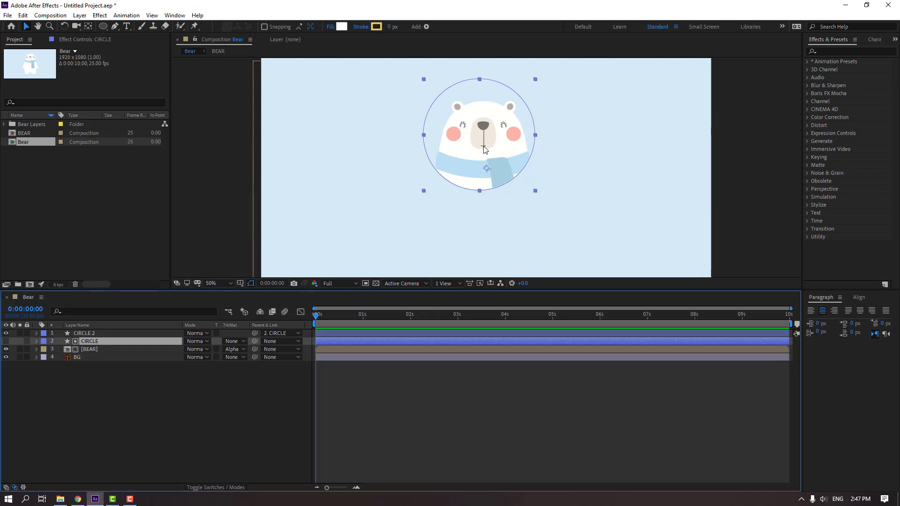
pyautogui.moveTo(485, 149); pyautogui.dragTo(488, 154)
pyautogui.click(238, 391)
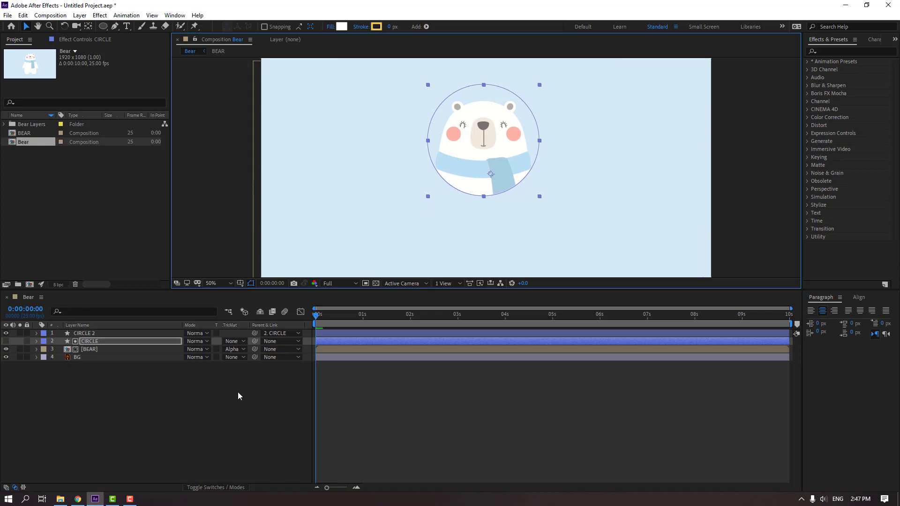
# - Move the [BEAR] and CIRCLE layers up slightly together in the frame
pyautogui.press(',')
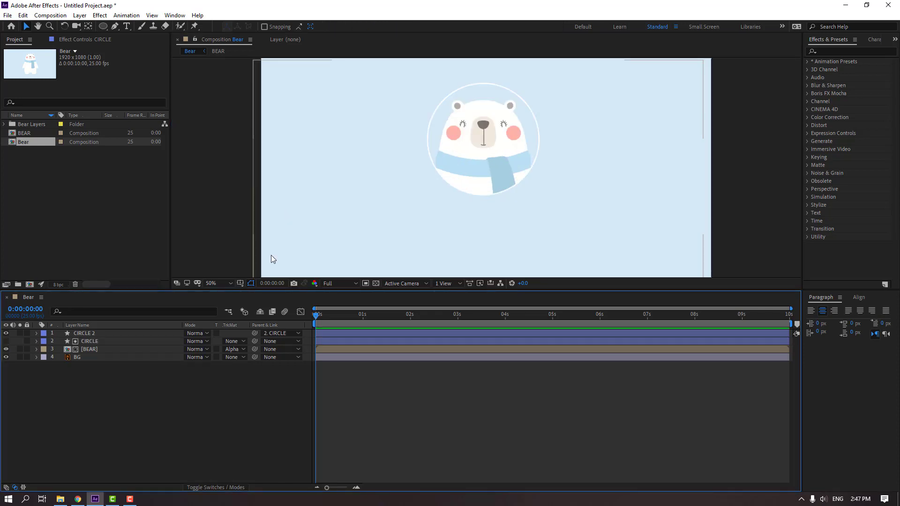
pyautogui.press('.')
pyautogui.click(91, 351)
pyautogui.keyDown('shift'); pyautogui.click(94, 341); pyautogui.keyUp('shift')
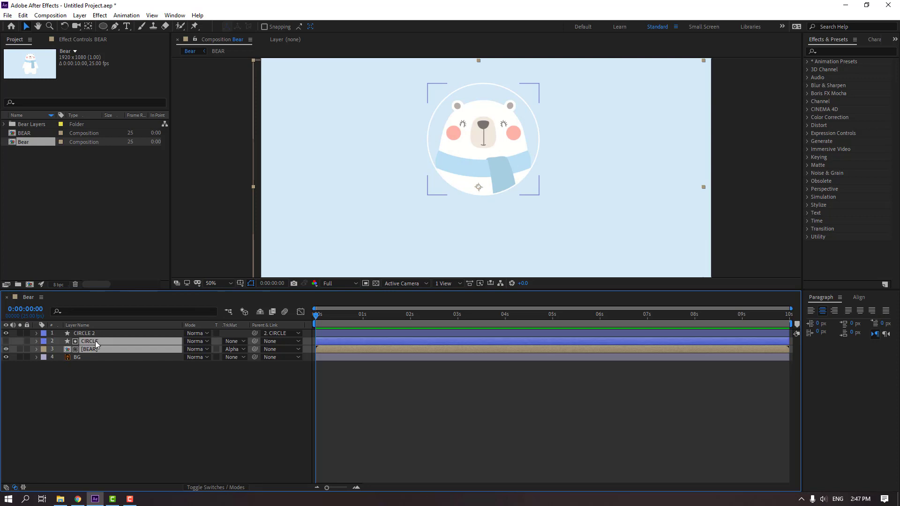
pyautogui.press(',')
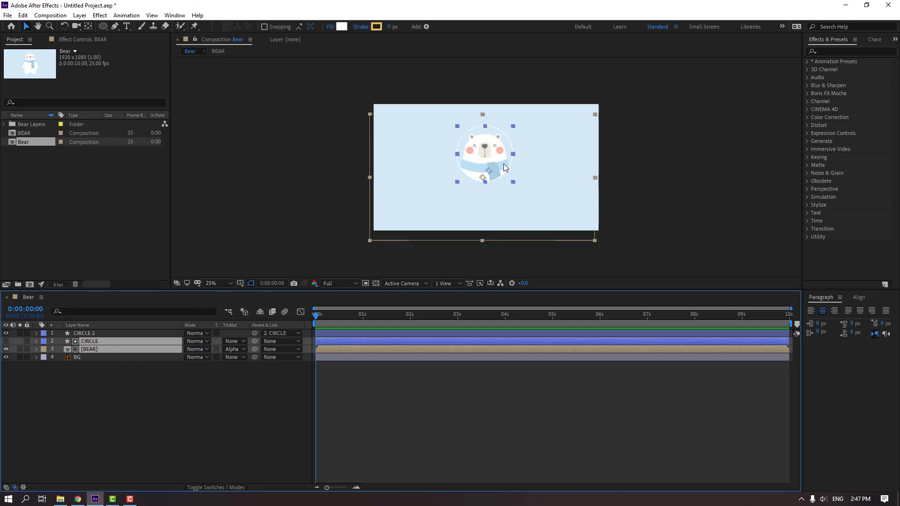
pyautogui.hotkey('shift', 'Up')
pyautogui.hotkey('shift', 'Up')
pyautogui.hotkey('shift', 'Up')
pyautogui.hotkey('shift', 'Up')
pyautogui.hotkey('shift', 'Up')
pyautogui.hotkey('shift', 'Up')
pyautogui.hotkey('shift', 'Up')
pyautogui.hotkey('shift', 'Up')
pyautogui.click(75, 378)
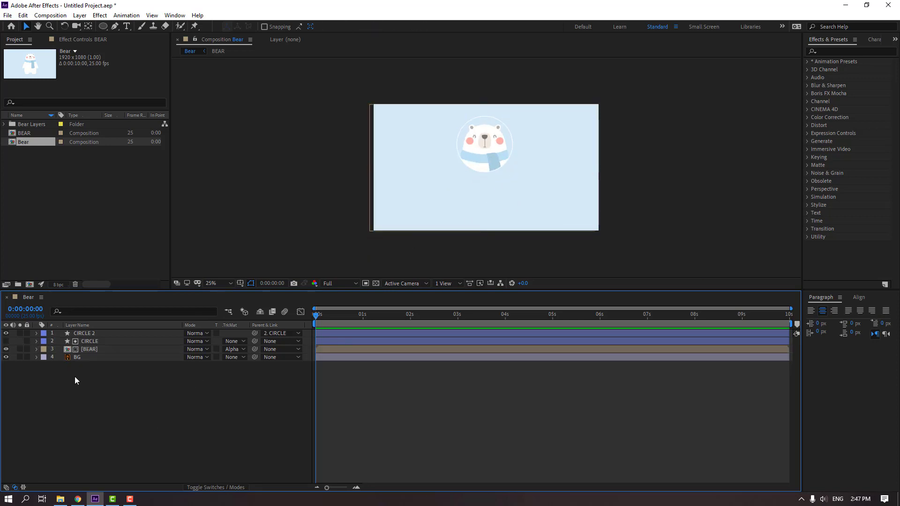
pyautogui.press('.')
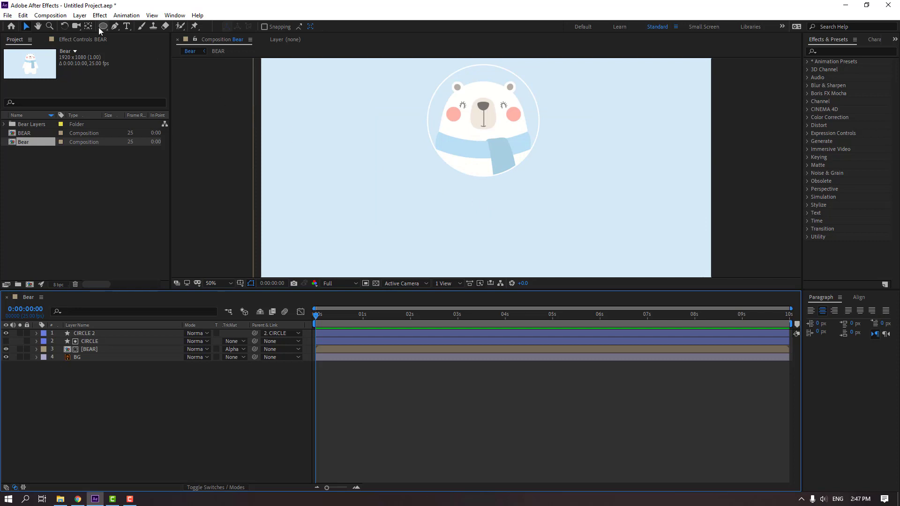
# - Draw a wide rounded rectangle below the bear as the password field
pyautogui.click(102, 26)
pyautogui.click(103, 28)
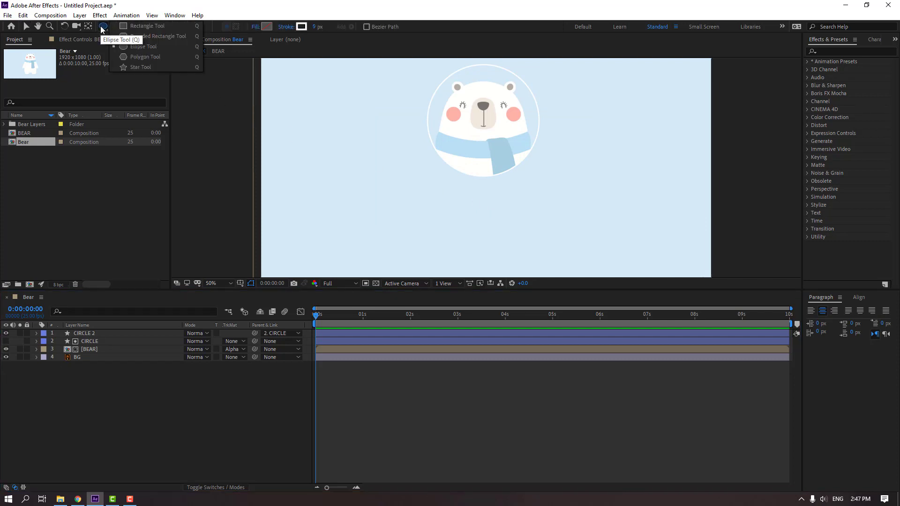
pyautogui.click(148, 38)
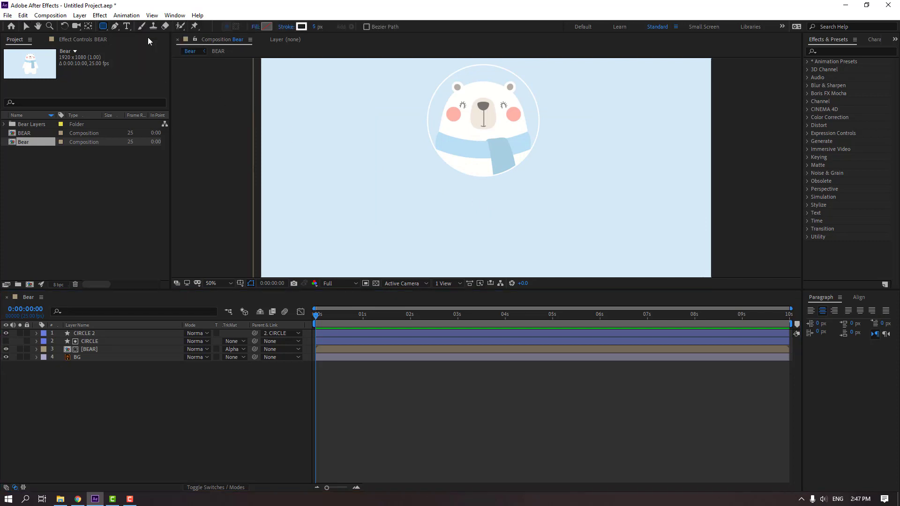
pyautogui.press(',')
pyautogui.moveTo(394, 180); pyautogui.dragTo(526, 182)
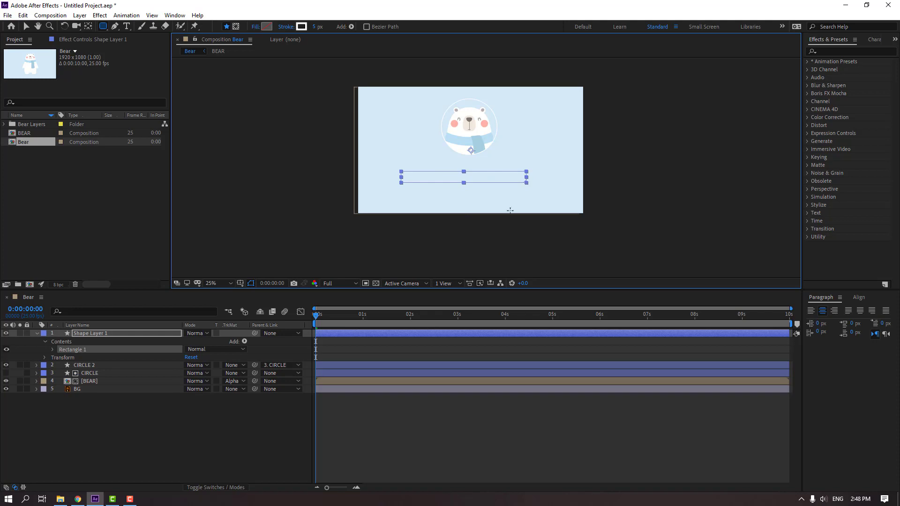
pyautogui.press('v')
pyautogui.click(130, 429)
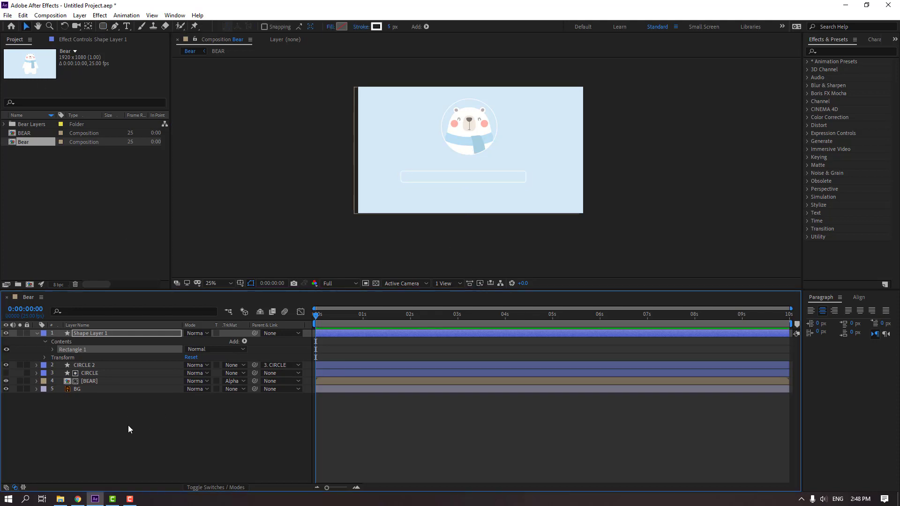
pyautogui.press('.')
pyautogui.press('.')
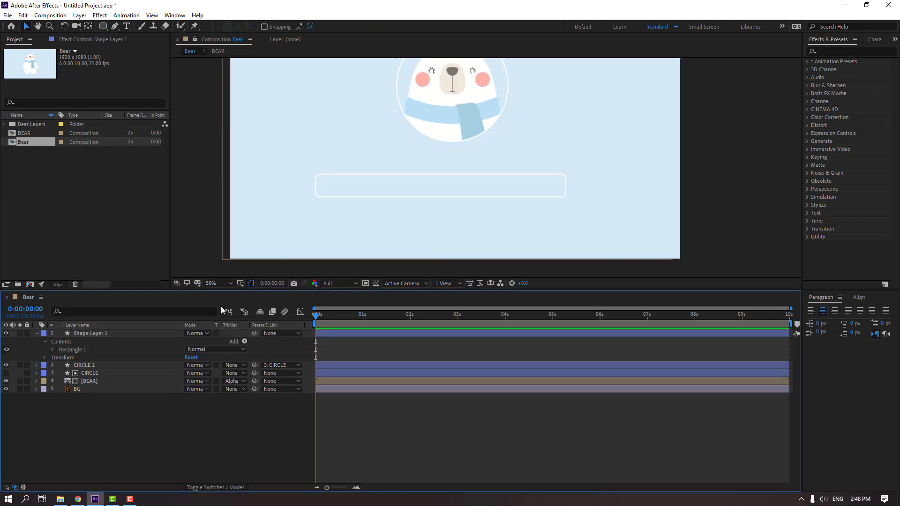
# - Rename the rectangle layer password and give it a thick white outline
pyautogui.click(93, 336)
pyautogui.press('Return')
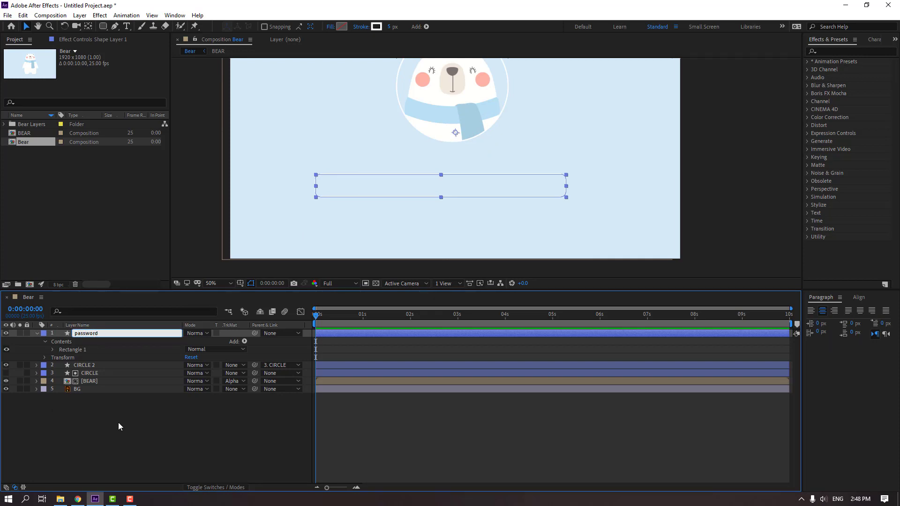
pyautogui.press('Return')
pyautogui.click(36, 333)
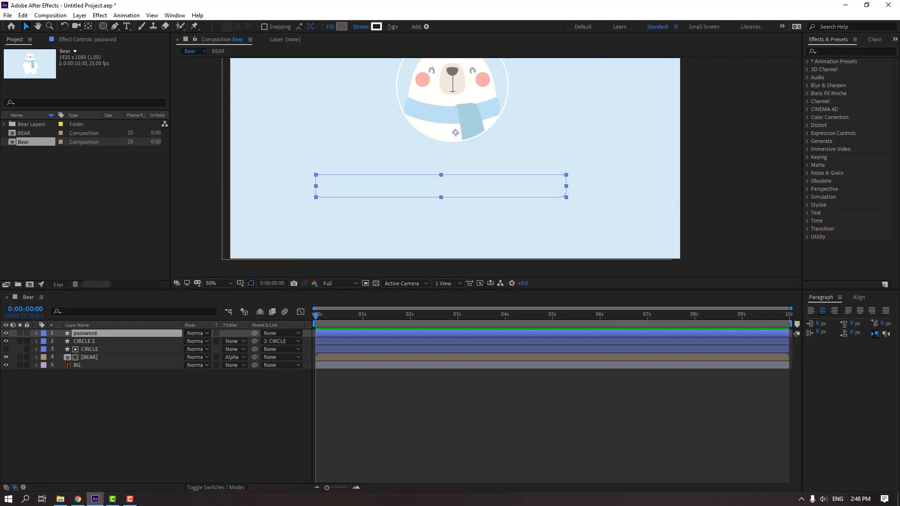
pyautogui.moveTo(392, 29); pyautogui.dragTo(395, 42)
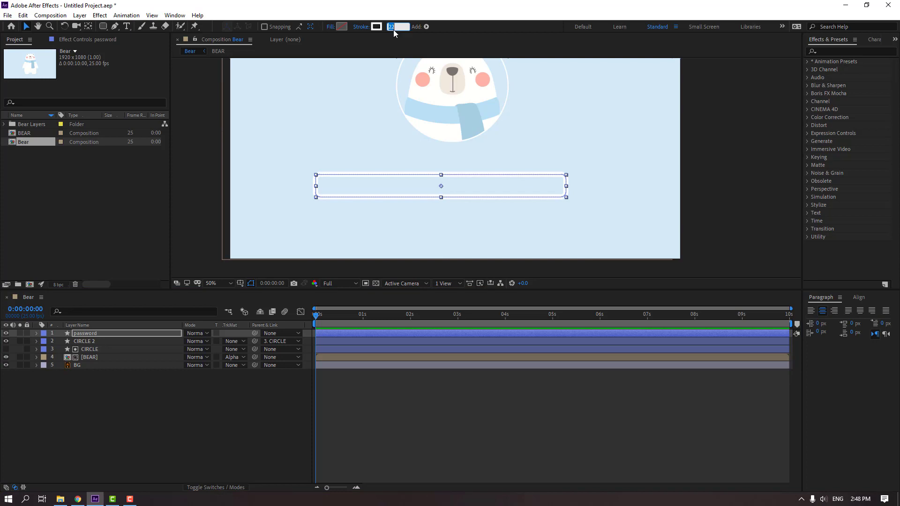
pyautogui.click(171, 400)
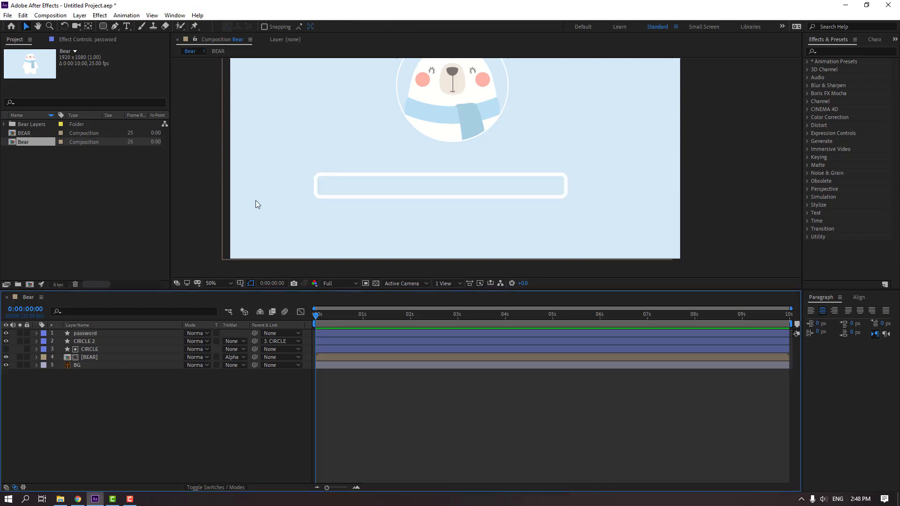
# - Centre the password field's anchor point and position it centred under the bear
pyautogui.click(348, 197)
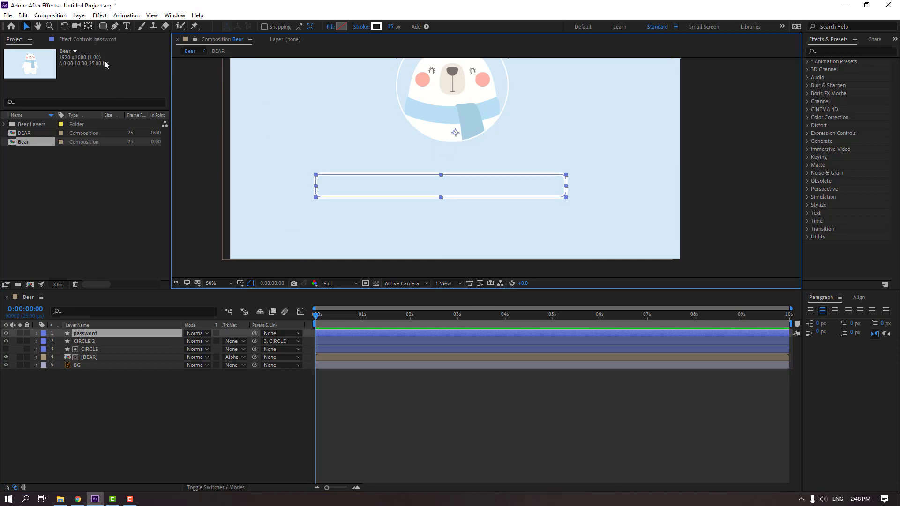
pyautogui.hotkey('ctrl', 'alt', 'Home')
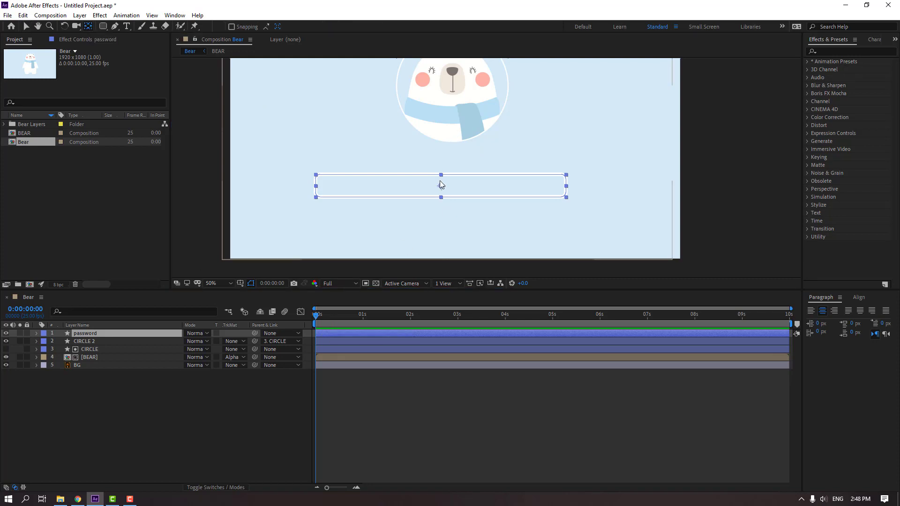
pyautogui.moveTo(486, 194); pyautogui.dragTo(498, 187)
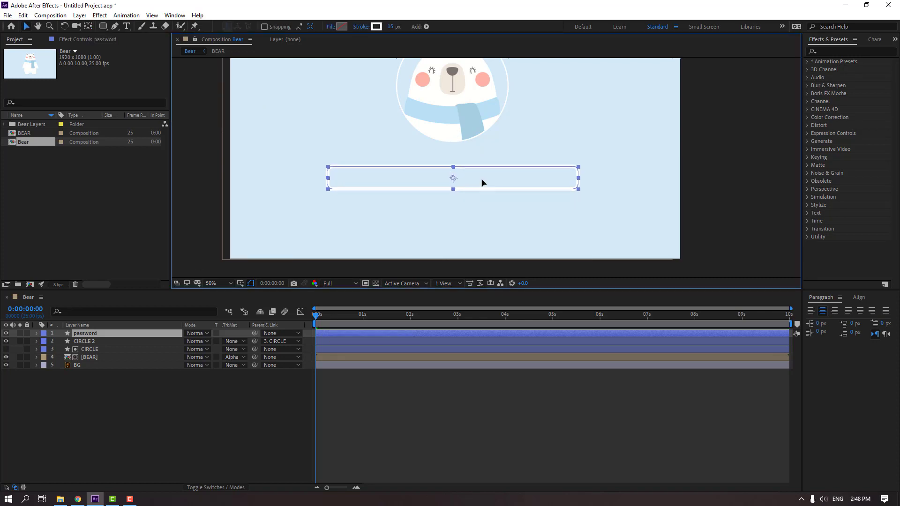
pyautogui.click(238, 414)
pyautogui.scroll(-2, 281, 227)
pyautogui.scroll(2, 284, 238)
pyautogui.scroll(2, 457, 231)
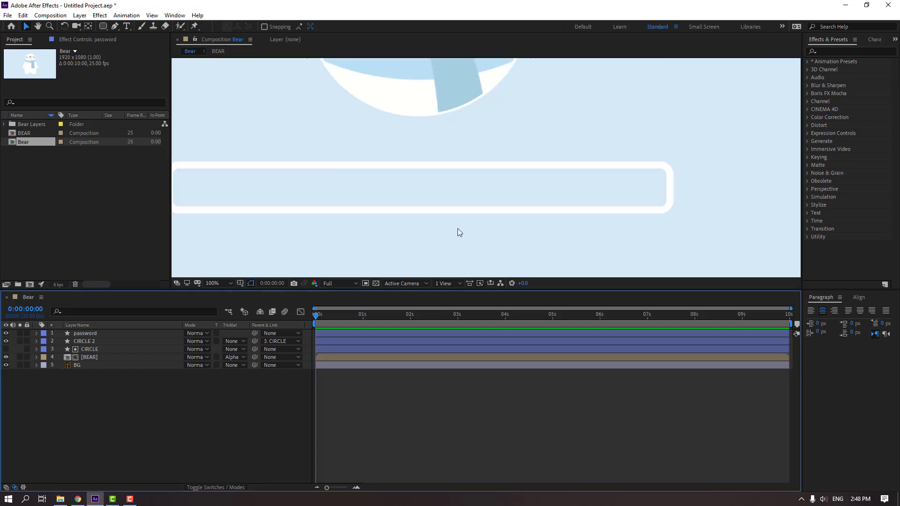
pyautogui.moveTo(606, 212); pyautogui.dragTo(438, 177)
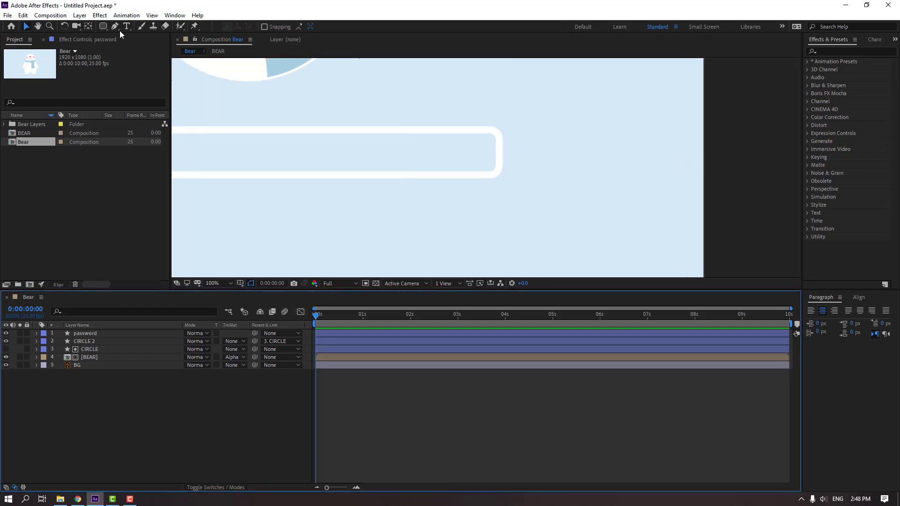
pyautogui.moveTo(114, 28); pyautogui.dragTo(162, 33)
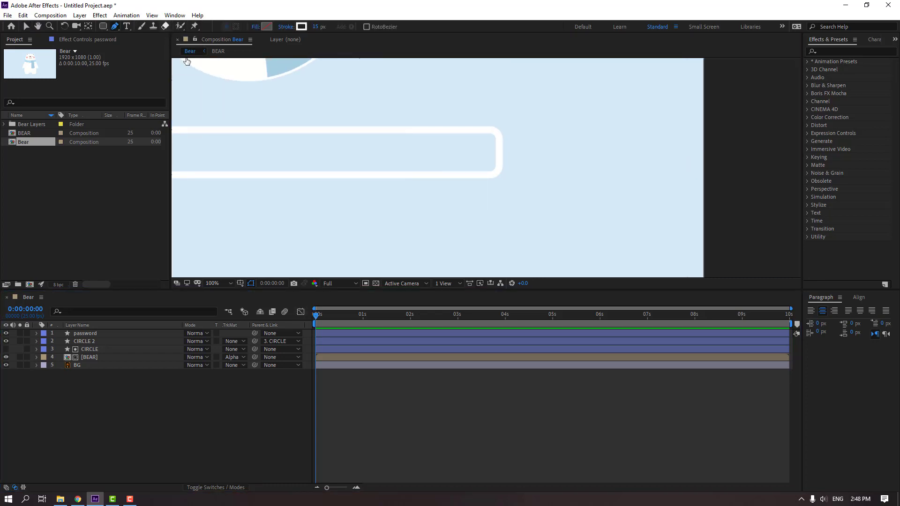
# - Draw a vertical divider line near the field's right end and name its layer line
pyautogui.click(403, 130)
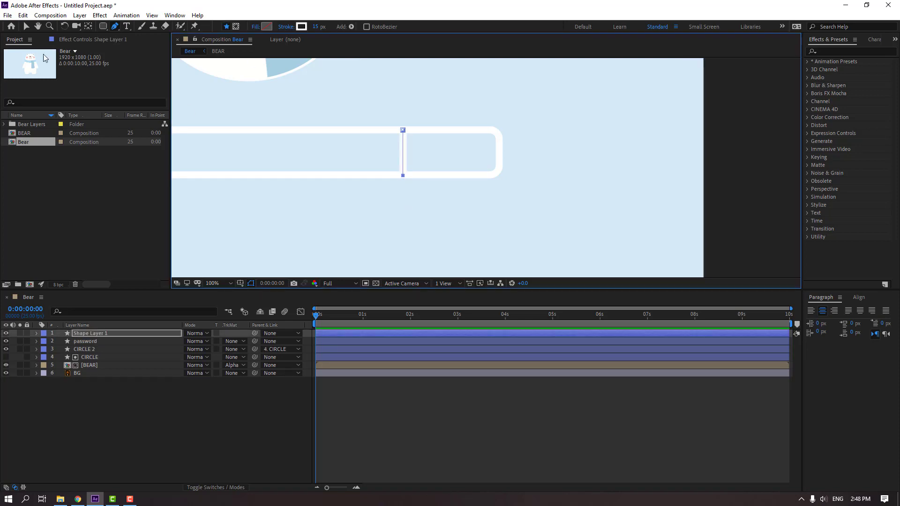
pyautogui.click(25, 27)
pyautogui.click(108, 389)
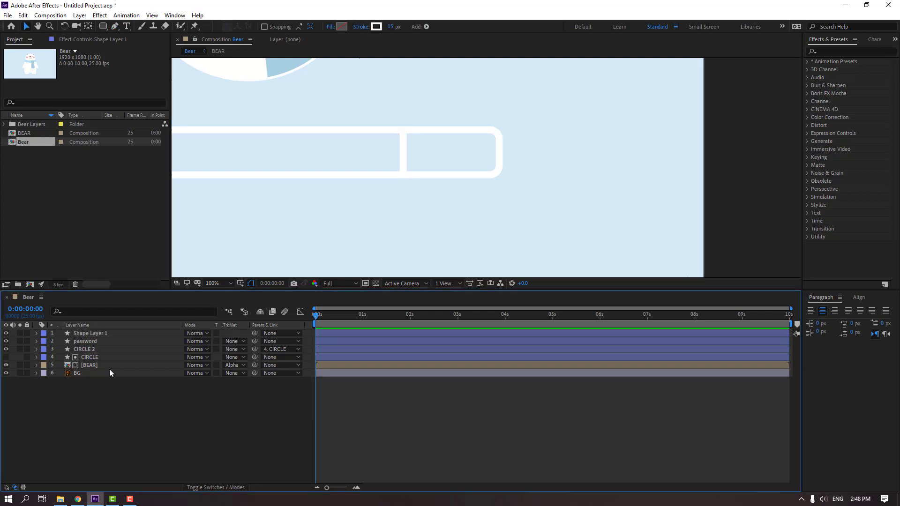
pyautogui.click(100, 333)
pyautogui.press('Return')
pyautogui.write('lie')
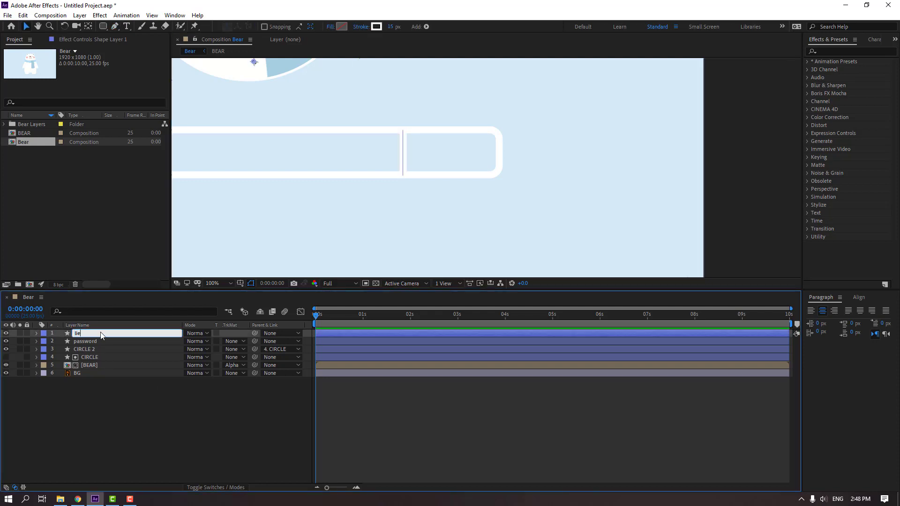
pyautogui.write('ne')
pyautogui.press('Return')
pyautogui.press(',')
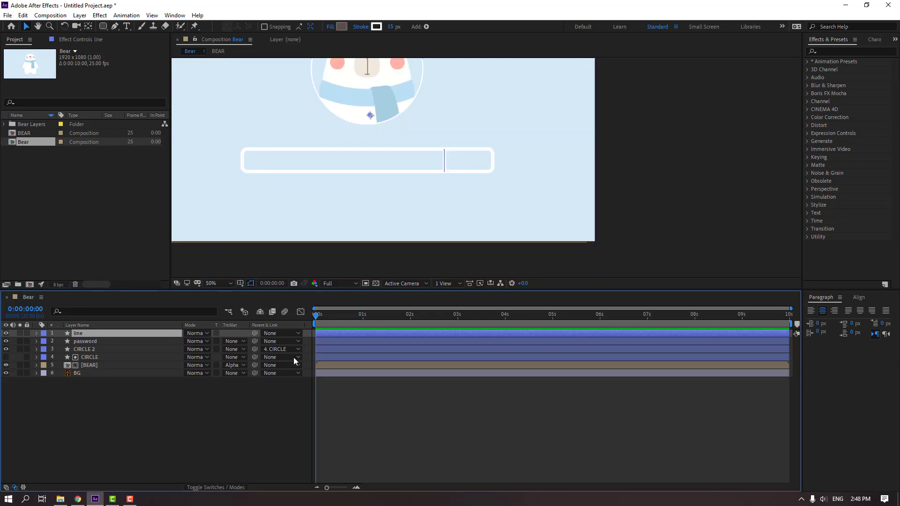
pyautogui.click(308, 168)
pyautogui.scroll(4, 468, 151)
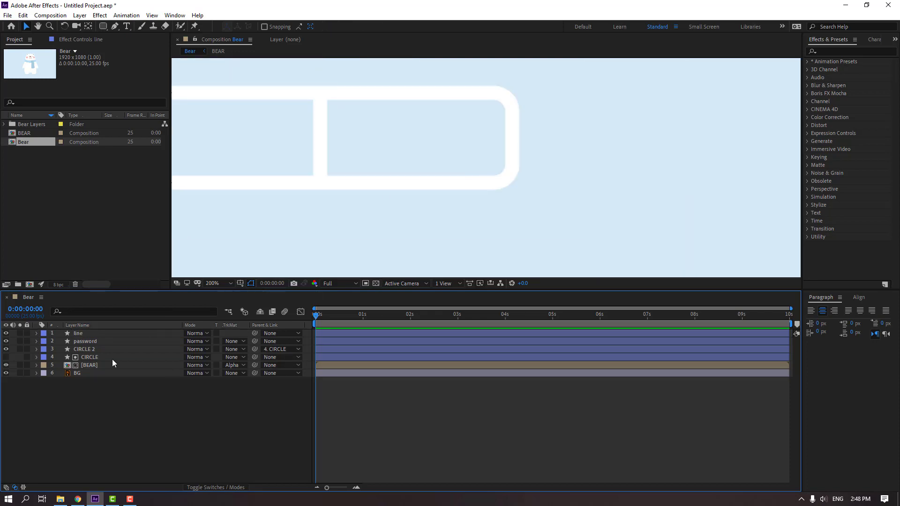
# - Add an OK text layer in the field's right box and size it to 62 px
pyautogui.click(126, 26)
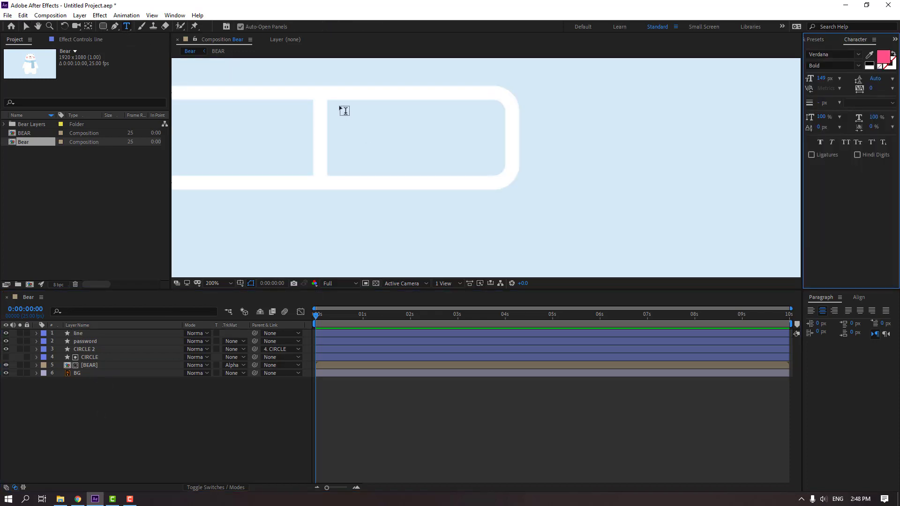
pyautogui.moveTo(338, 105); pyautogui.dragTo(496, 170)
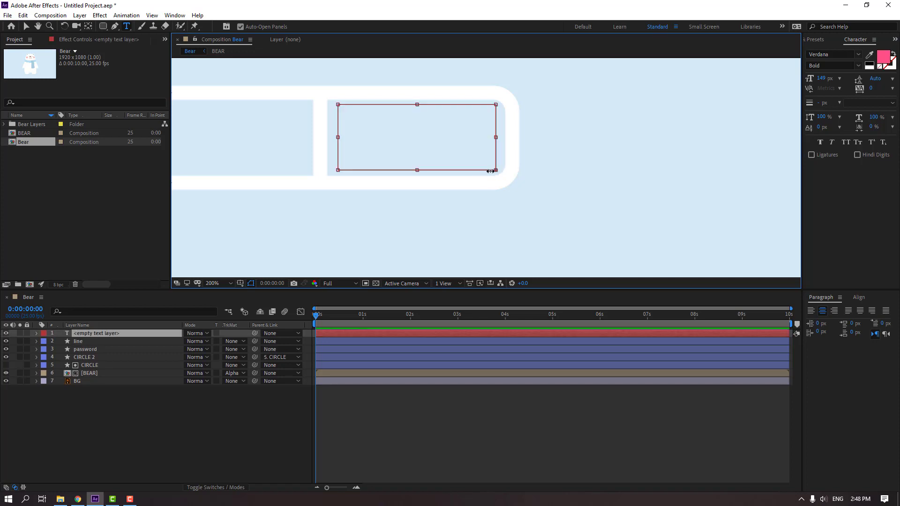
pyautogui.write('OK')
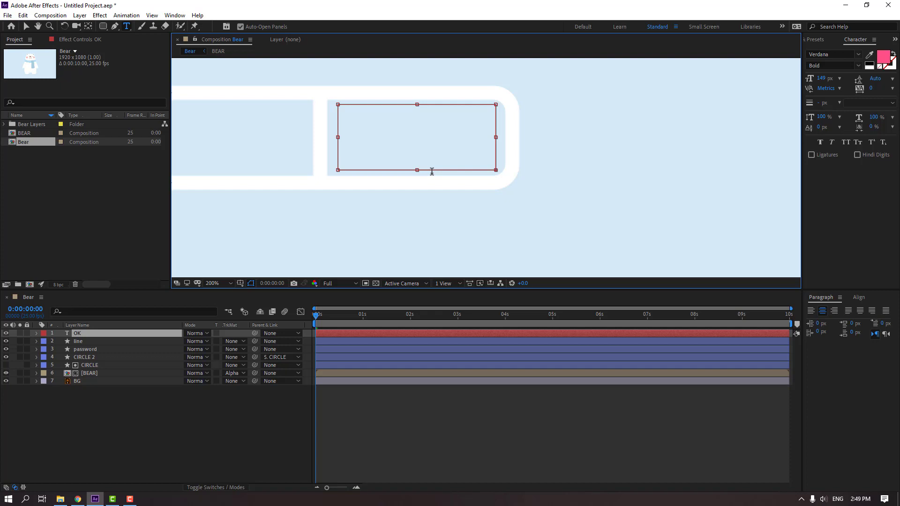
pyautogui.click(431, 140)
pyautogui.moveTo(822, 79); pyautogui.dragTo(787, 86)
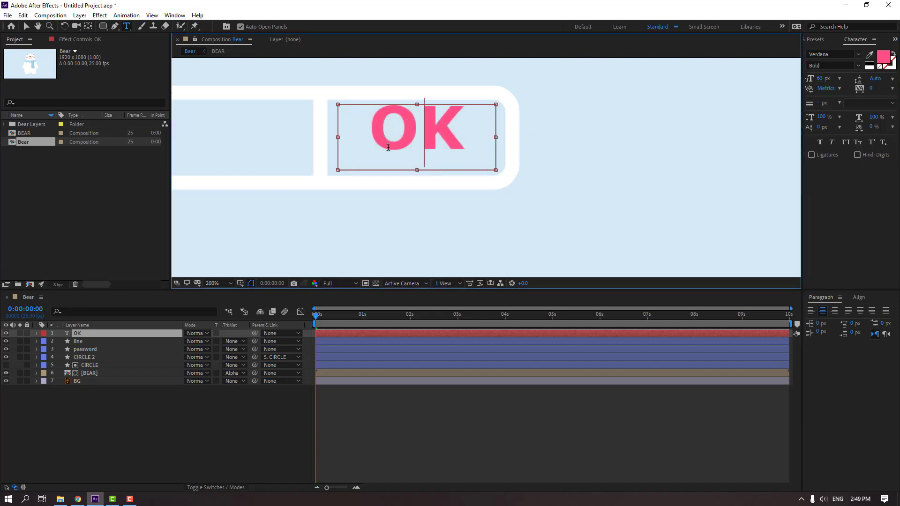
# - Colour the OK text white (FFFFFF) and frame the bear and field in view
pyautogui.click(884, 61)
pyautogui.write('FFFFFF')
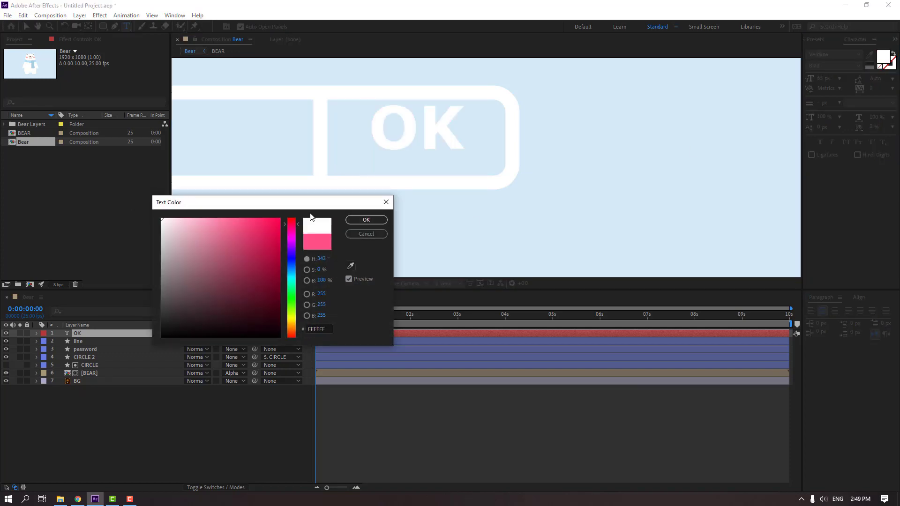
pyautogui.click(366, 220)
pyautogui.click(26, 26)
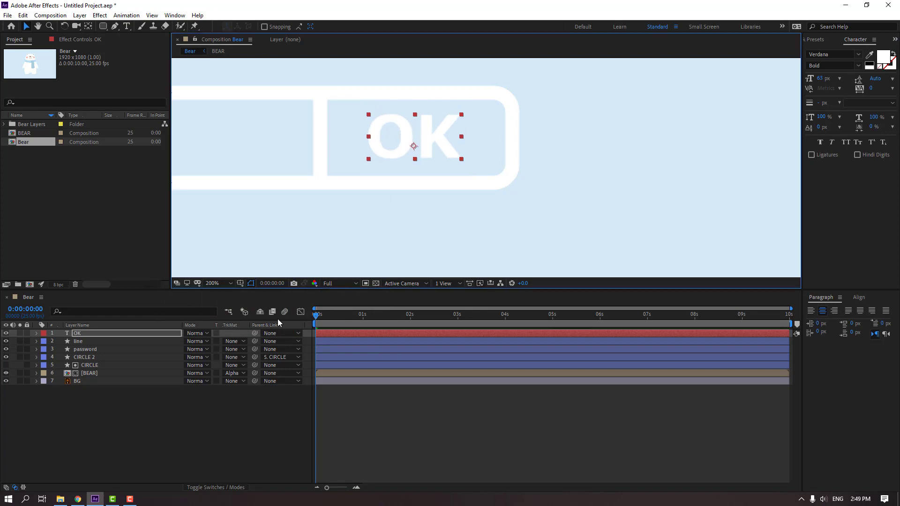
pyautogui.click(338, 205)
pyautogui.scroll(-4, 339, 205)
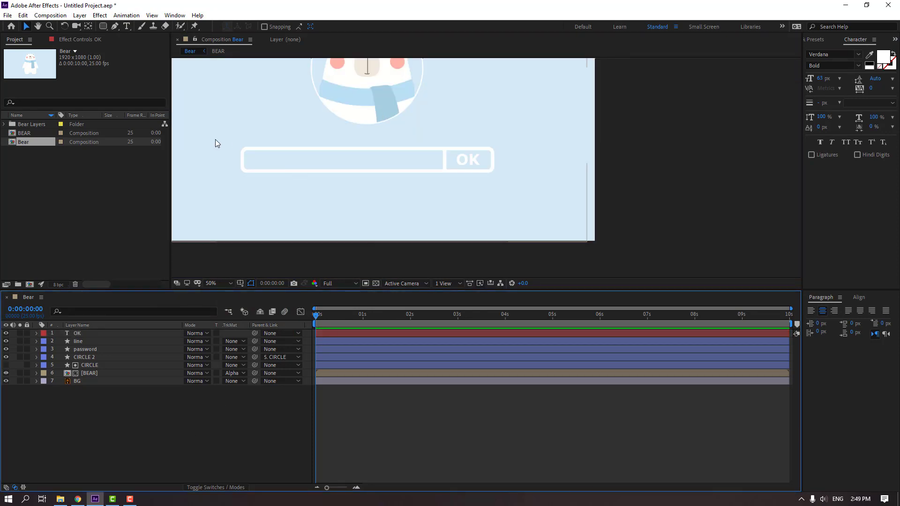
pyautogui.moveTo(215, 139); pyautogui.dragTo(294, 175)
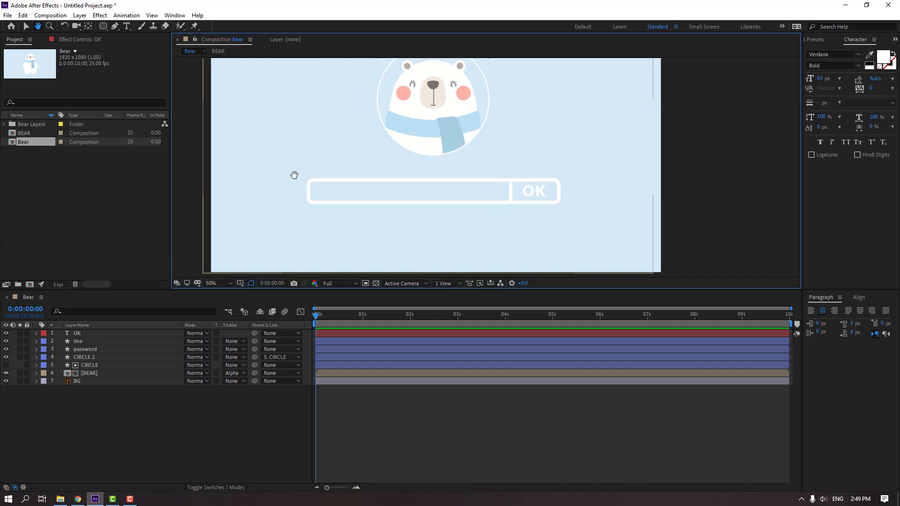
# - Type a row of asterisks as a new text layer and move it into the password field
pyautogui.click(202, 424)
pyautogui.click(126, 27)
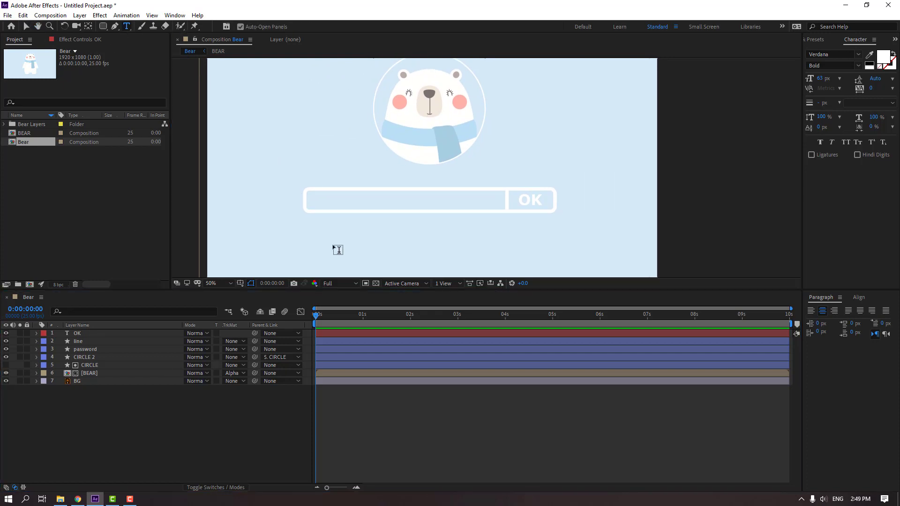
pyautogui.click(318, 203)
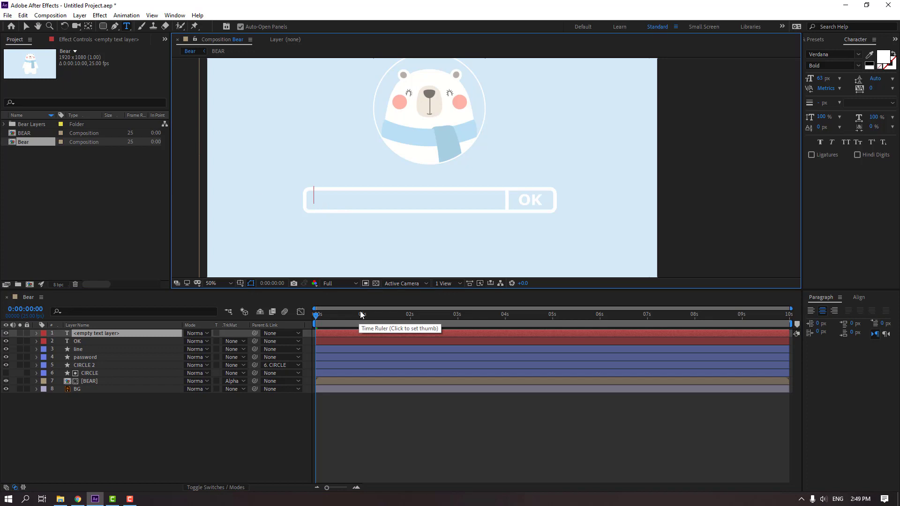
pyautogui.write('**********')
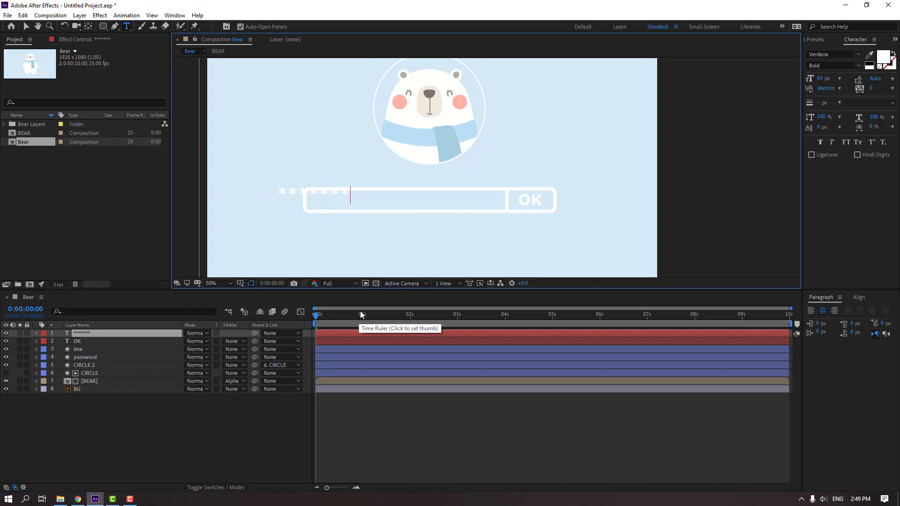
pyautogui.write('********')
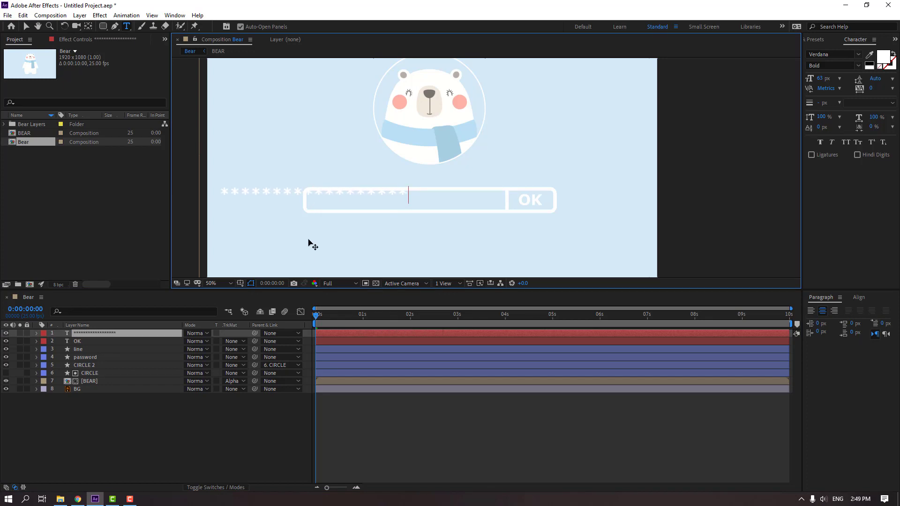
pyautogui.click(24, 25)
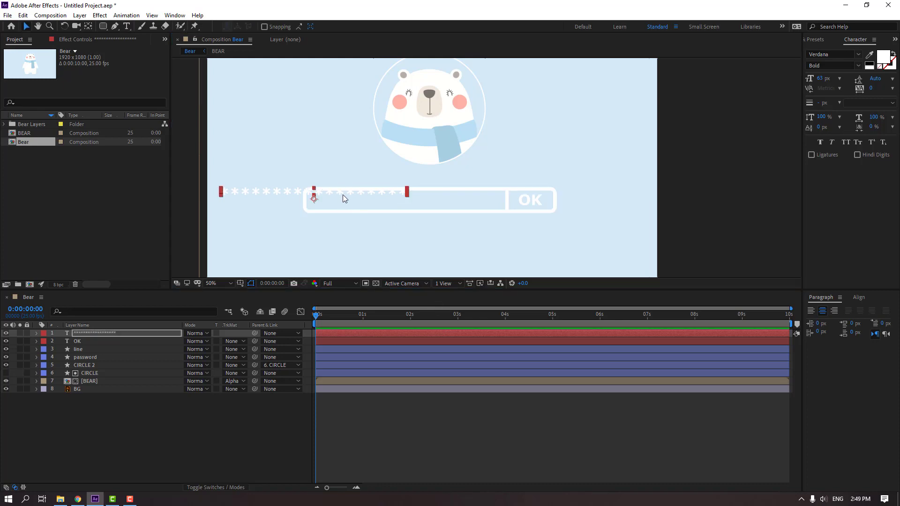
pyautogui.moveTo(344, 194); pyautogui.dragTo(435, 203)
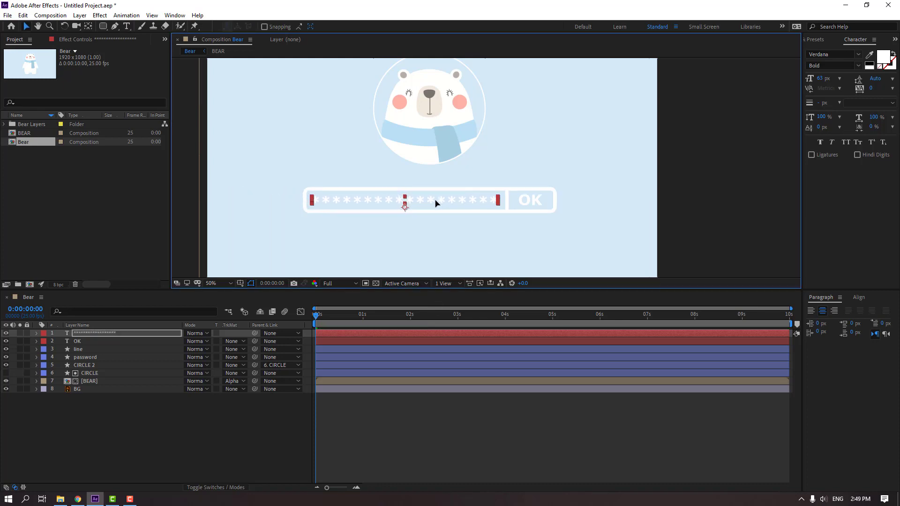
pyautogui.click(222, 414)
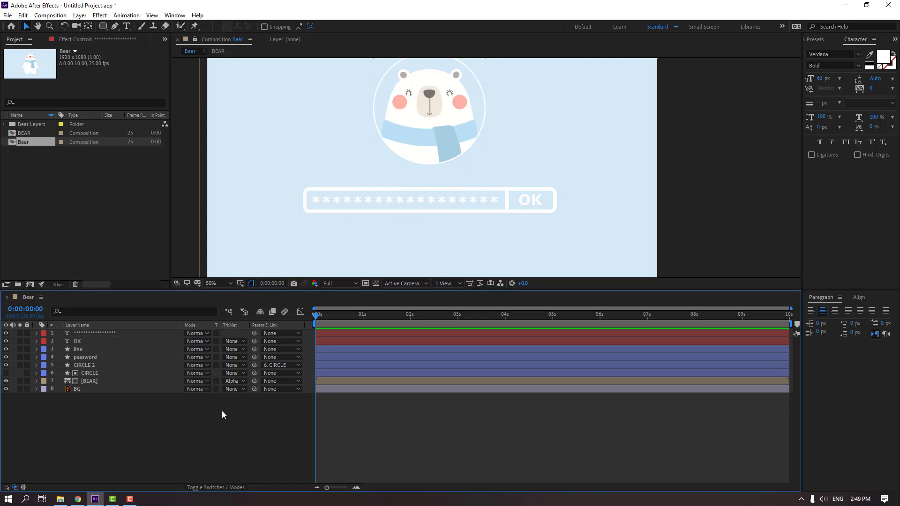
pyautogui.click(813, 39)
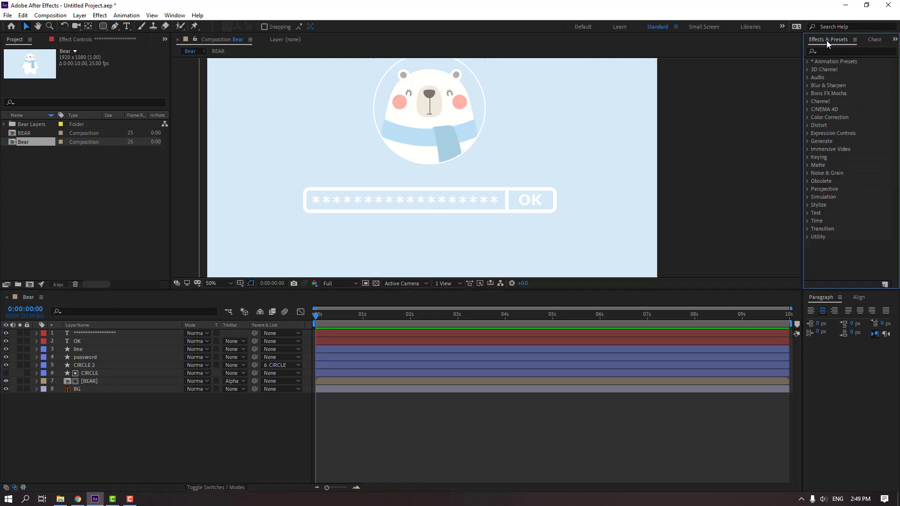
# - Search 'word p' and apply the Word Processor preset to the asterisk layer
pyautogui.click(829, 52)
pyautogui.write('wor')
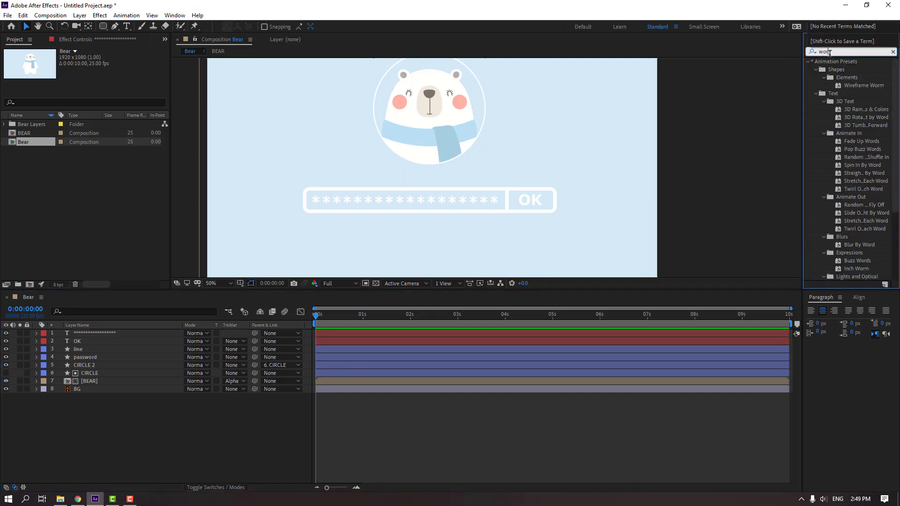
pyautogui.write('d p')
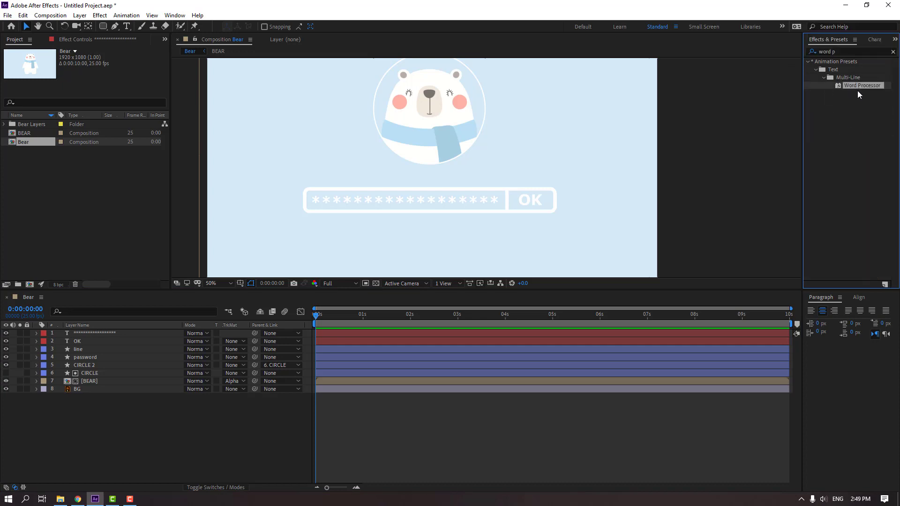
pyautogui.moveTo(851, 86); pyautogui.dragTo(67, 332)
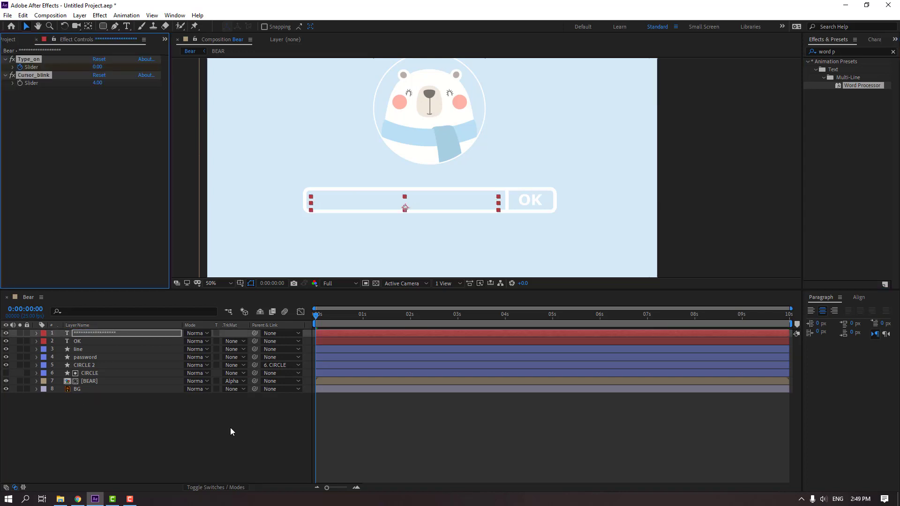
pyautogui.press('u')
# - Move the type-on end Slider keyframe to 6 seconds and preview the animation
pyautogui.moveTo(321, 319); pyautogui.dragTo(353, 314)
pyautogui.click(410, 350)
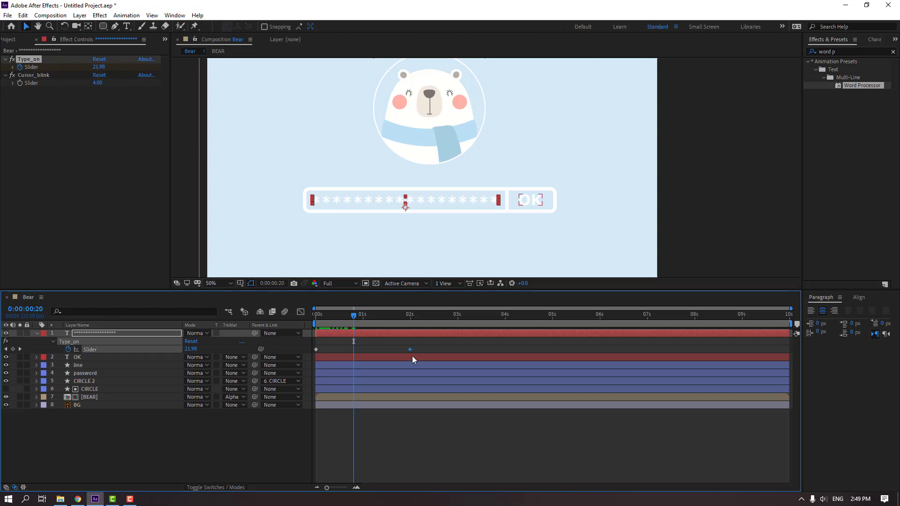
pyautogui.moveTo(421, 351); pyautogui.dragTo(534, 349)
pyautogui.moveTo(544, 351)
pyautogui.moveTo(605, 345); pyautogui.dragTo(600, 346)
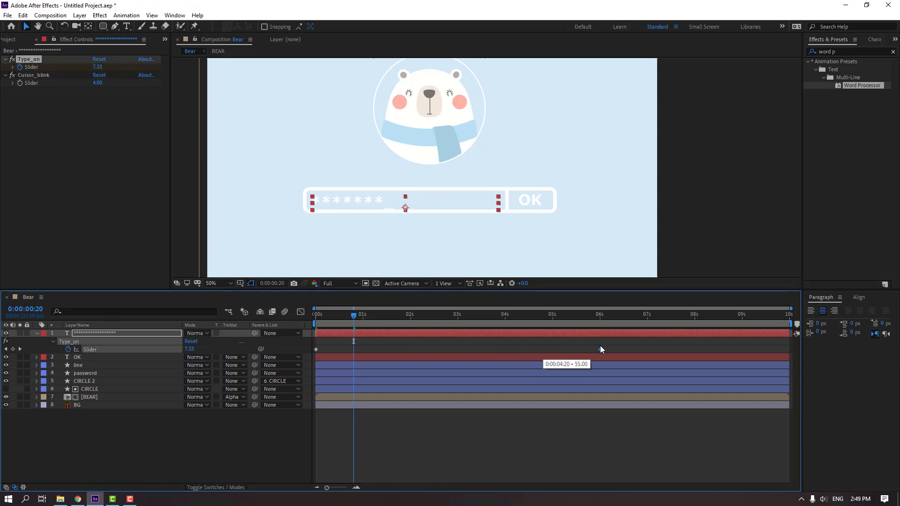
pyautogui.press('space')
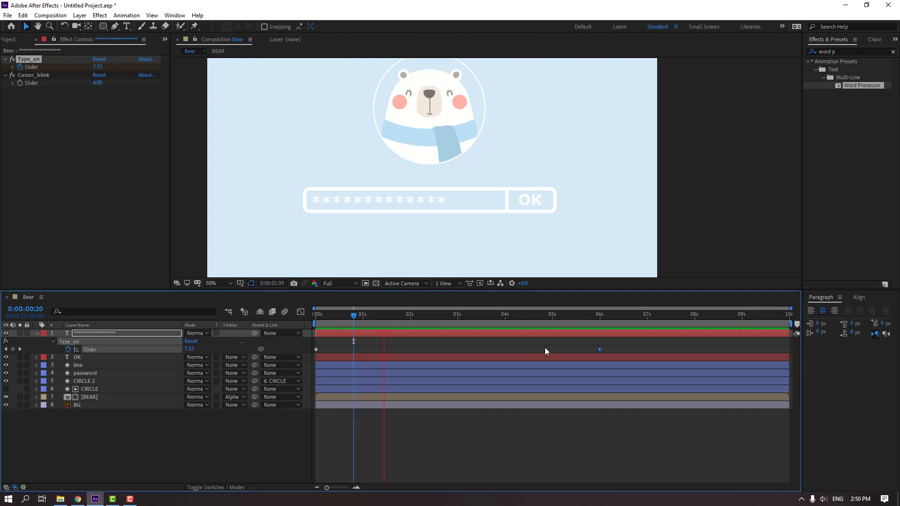
# - Push the asterisk type-on's Slider end keyframe later and preview the result
pyautogui.press('space')
pyautogui.moveTo(463, 316); pyautogui.dragTo(437, 309)
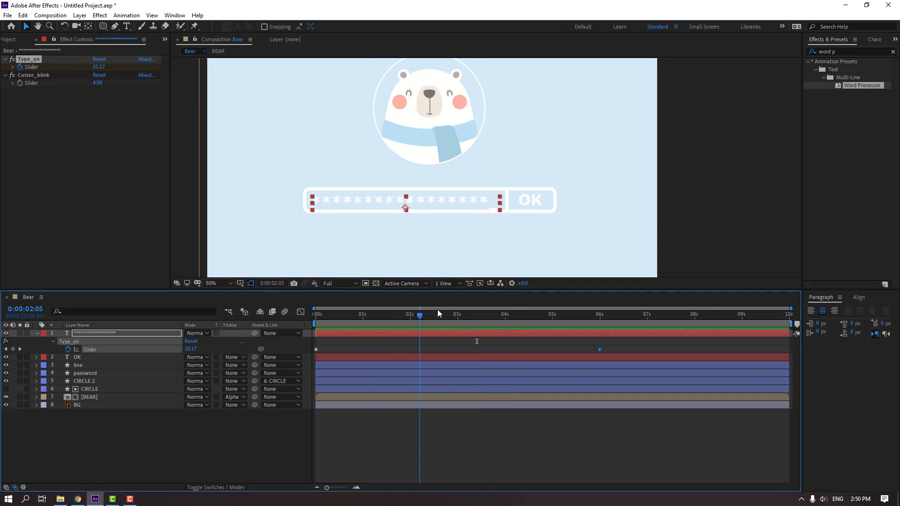
pyautogui.moveTo(601, 351); pyautogui.dragTo(639, 351)
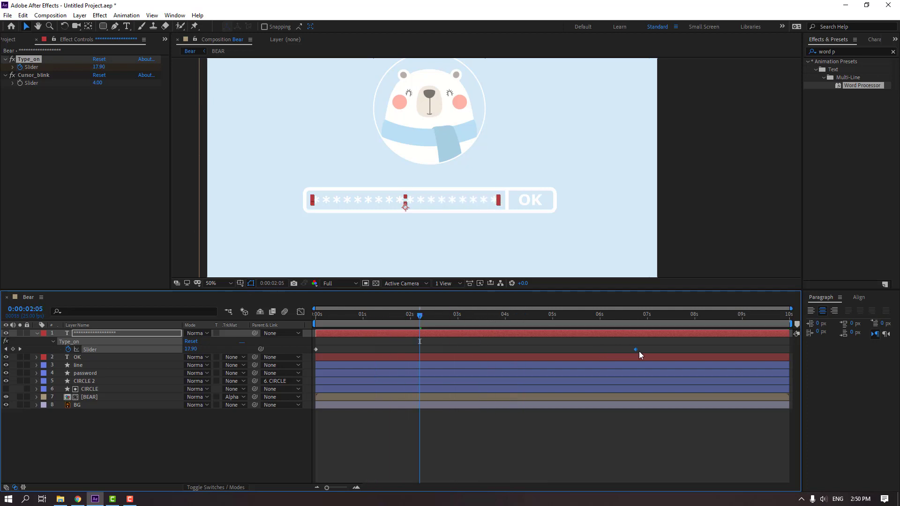
pyautogui.press('space')
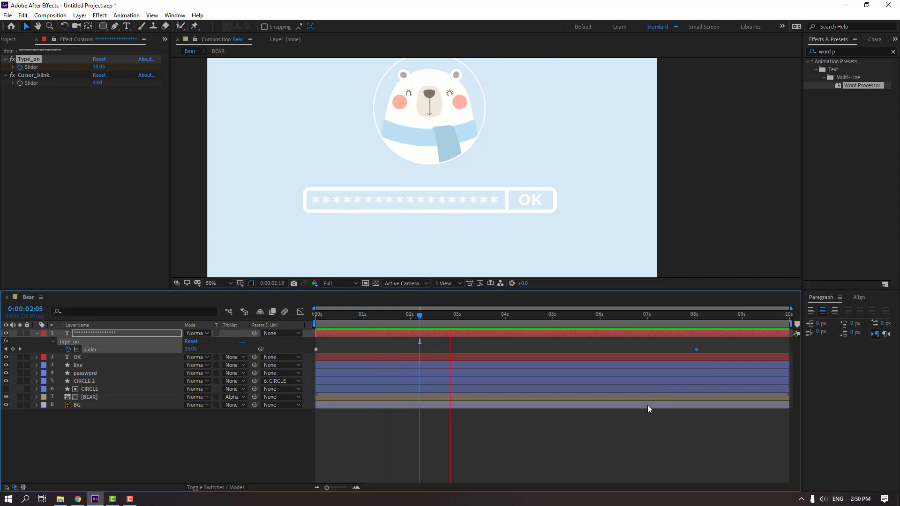
pyautogui.press('space')
# - End the work area at the last keyframe near 8 seconds and trim the composition to it
pyautogui.click(696, 320)
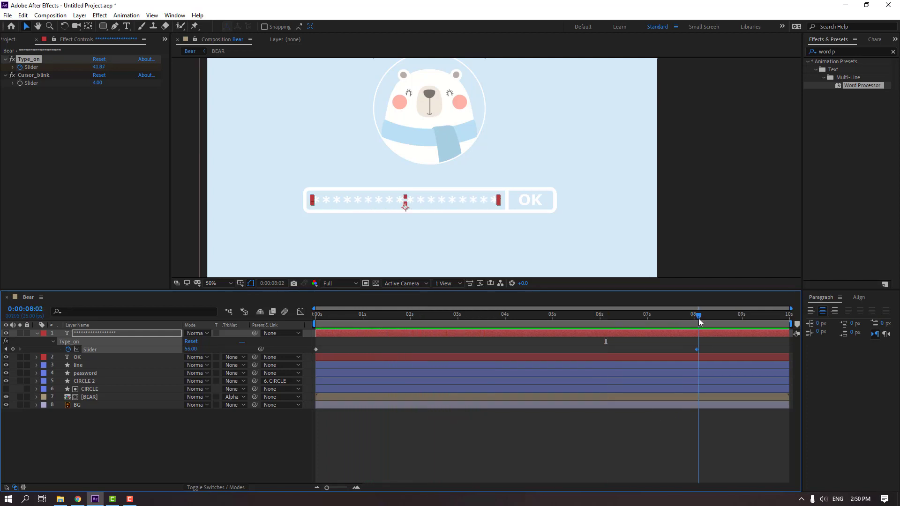
pyautogui.press('n')
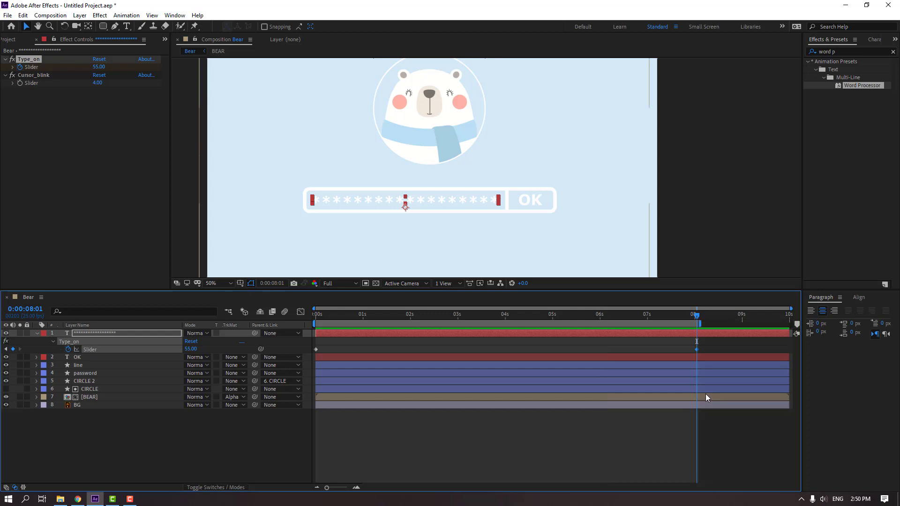
pyautogui.rightClick(662, 317)
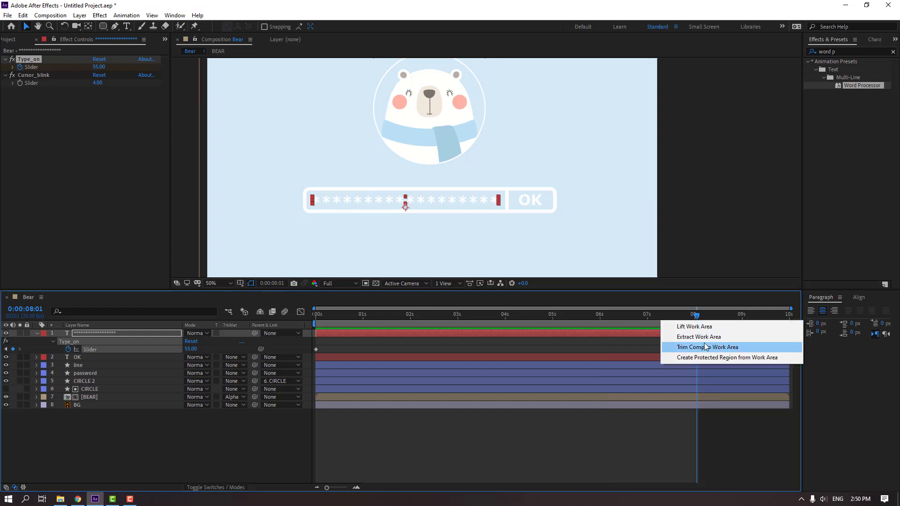
pyautogui.click(756, 349)
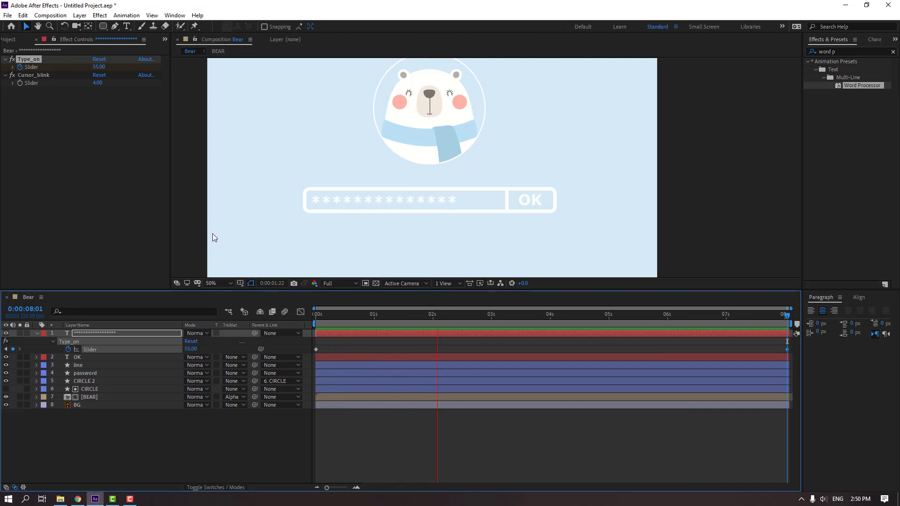
pyautogui.click(540, 322)
pyautogui.press('Home')
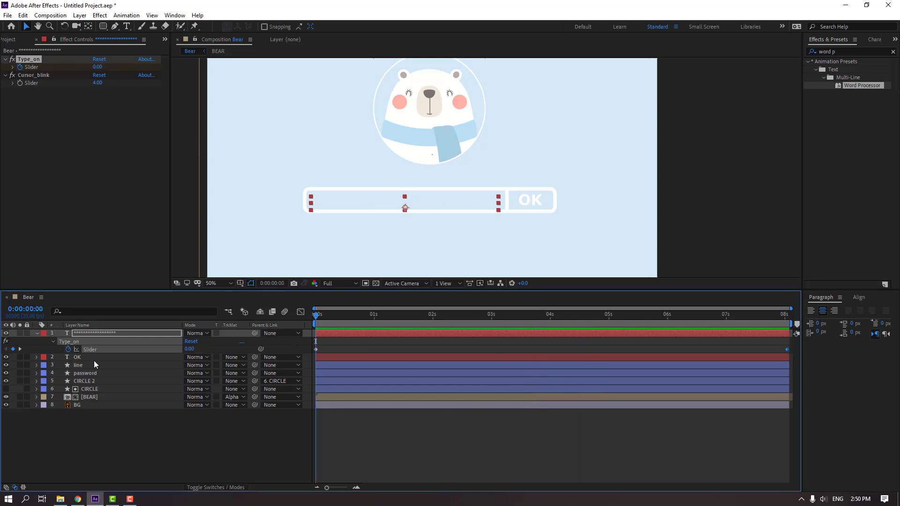
pyautogui.click(36, 334)
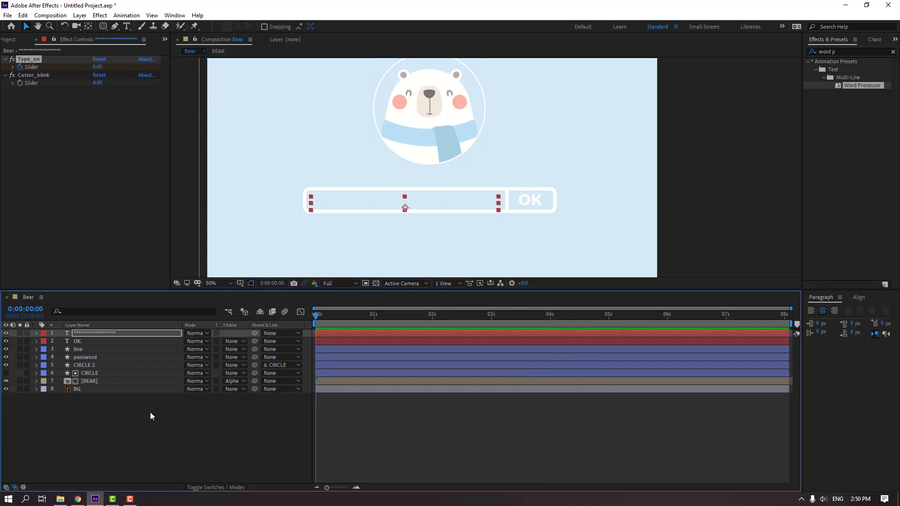
# - Open the BEAR precomp and select the mouth_1, eyes_happy, eyes and nose layers
pyautogui.doubleClick(92, 382)
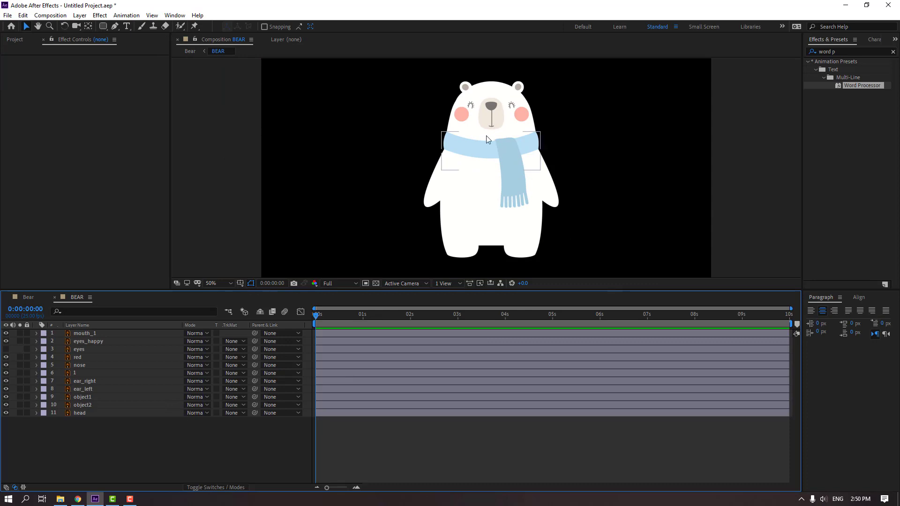
pyautogui.scroll(2, 487, 139)
pyautogui.scroll(2, 502, 251)
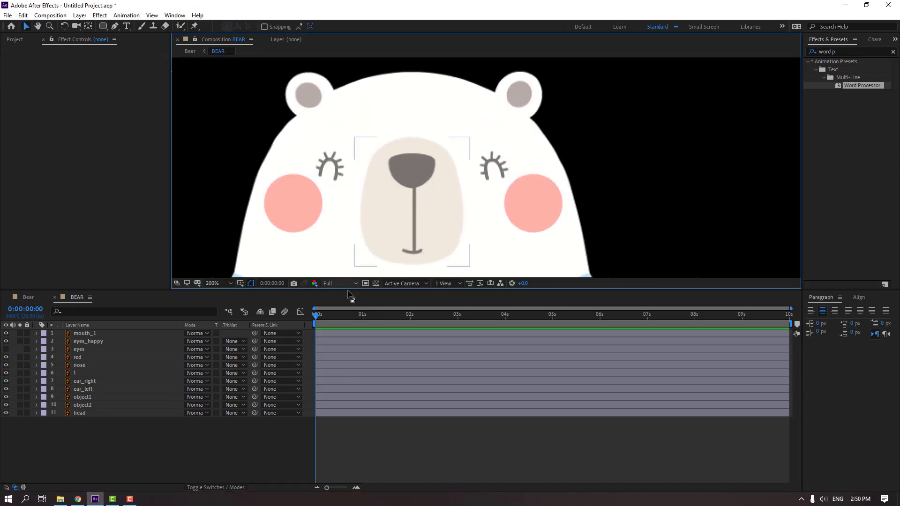
pyautogui.click(91, 333)
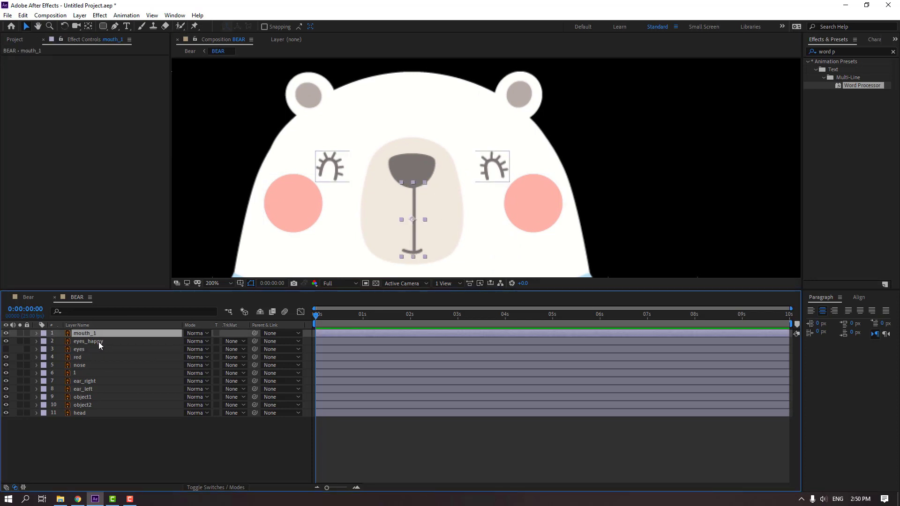
pyautogui.keyDown('shift'); pyautogui.click(94, 343); pyautogui.keyUp('shift')
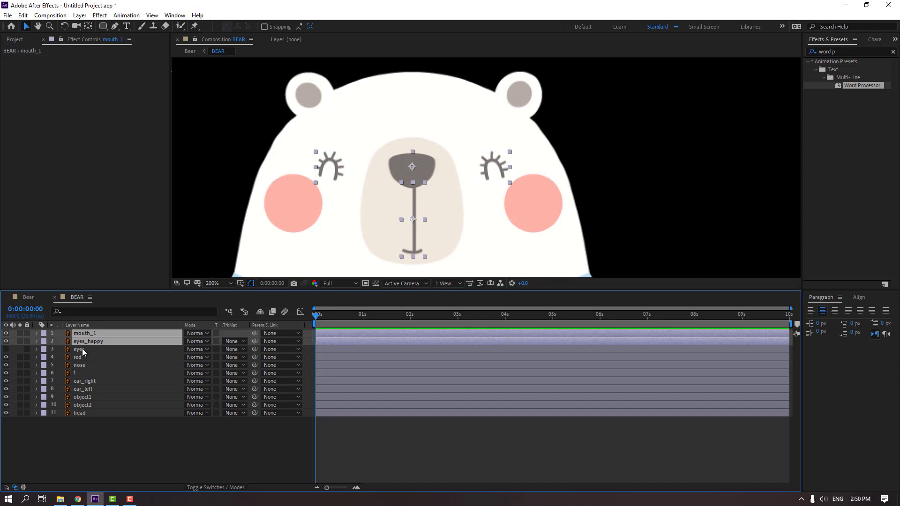
pyautogui.keyDown('shift'); pyautogui.click(79, 350); pyautogui.keyUp('shift')
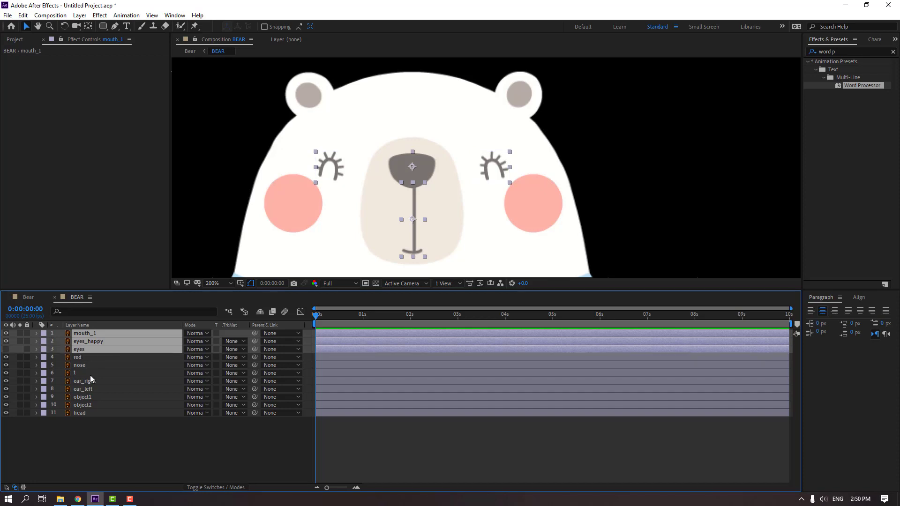
pyautogui.keyDown('shift'); pyautogui.click(78, 357); pyautogui.keyUp('shift')
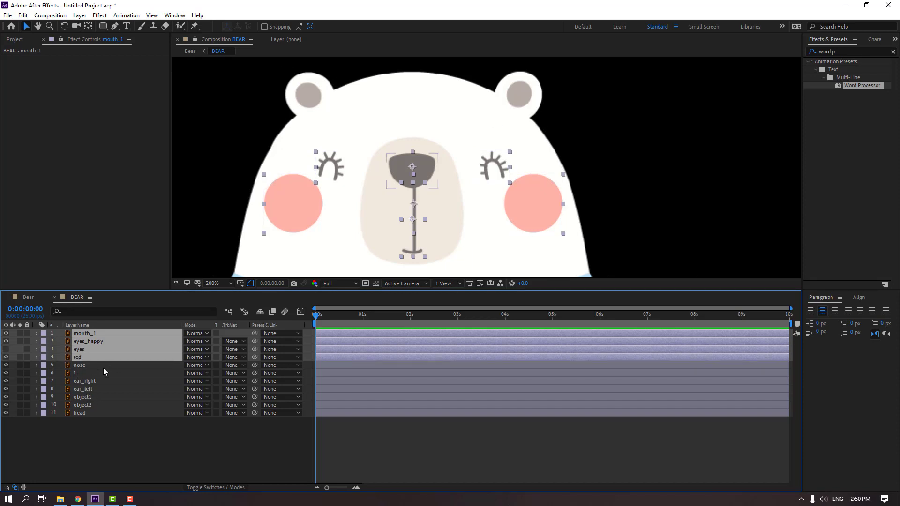
pyautogui.keyDown('ctrl'); pyautogui.click(77, 358); pyautogui.keyUp('ctrl')
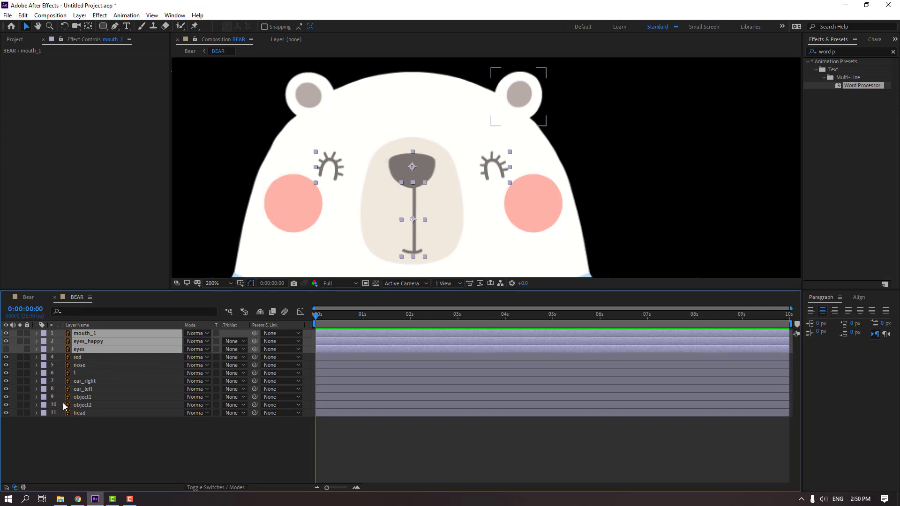
pyautogui.keyDown('ctrl'); pyautogui.click(79, 365); pyautogui.keyUp('ctrl')
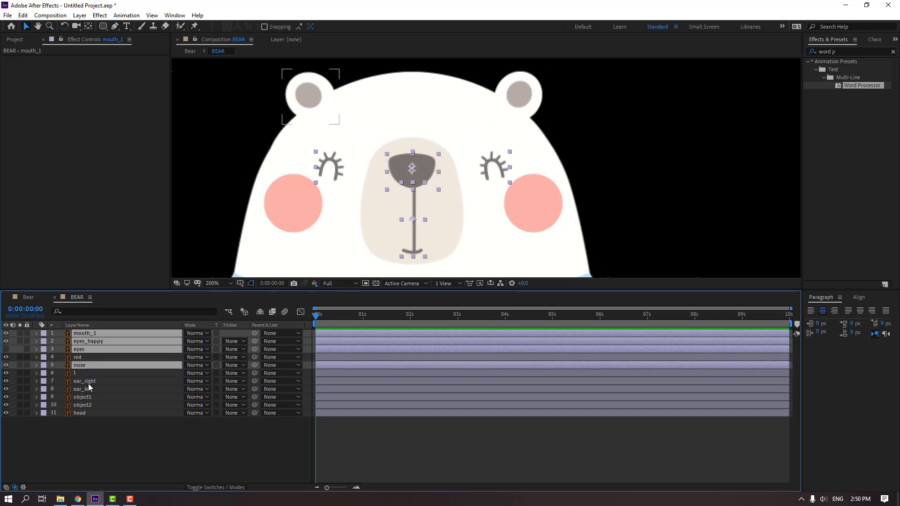
pyautogui.scroll(-2, 317, 186)
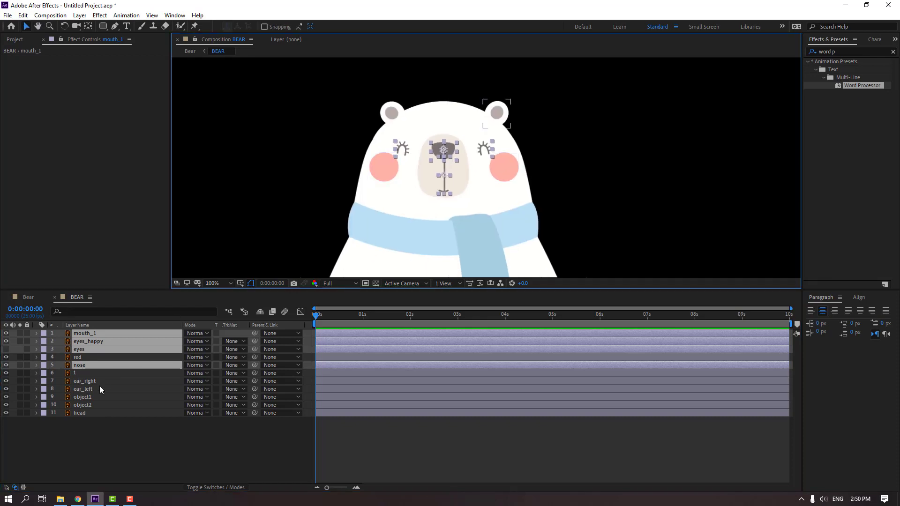
# - Add layer 1 to the selection and test-move the face parts, undoing each move
pyautogui.moveTo(437, 149)
pyautogui.mouseDown()
pyautogui.moveTo(457, 143)
pyautogui.moveTo(450, 140)
pyautogui.mouseUp()
pyautogui.hotkey('ctrl', 'z')
pyautogui.keyDown('ctrl'); pyautogui.click(73, 372); pyautogui.keyUp('ctrl')
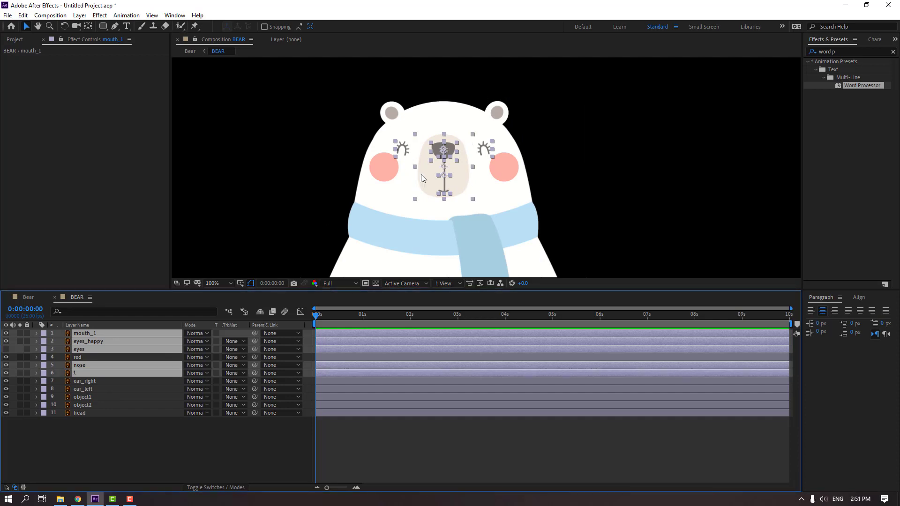
pyautogui.moveTo(420, 161); pyautogui.dragTo(469, 162)
pyautogui.hotkey('ctrl', 'z')
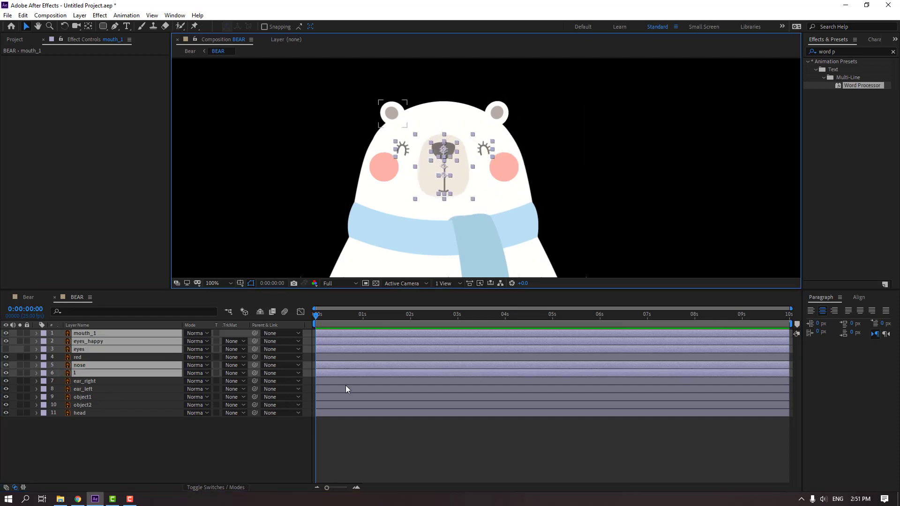
# - Start Position keyframes on the selected face layers and drag red cheeks below the head layer
pyautogui.press('p')
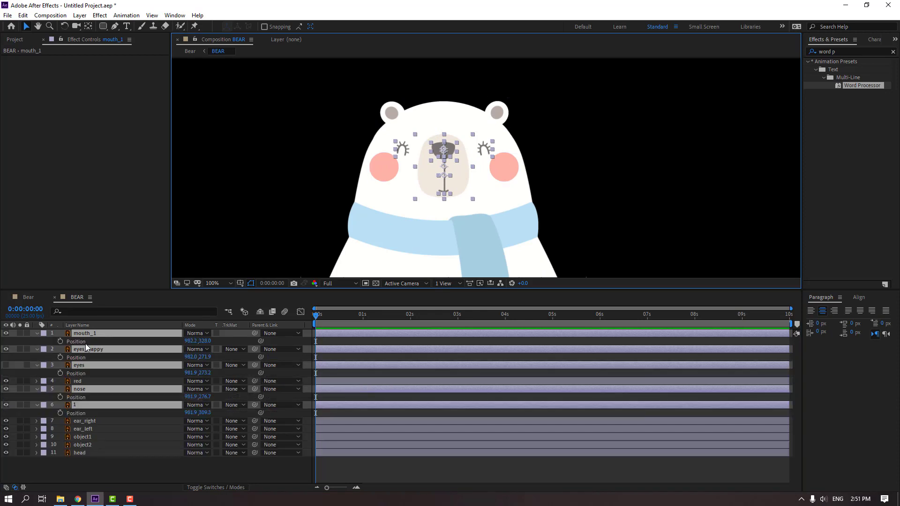
pyautogui.click(61, 355)
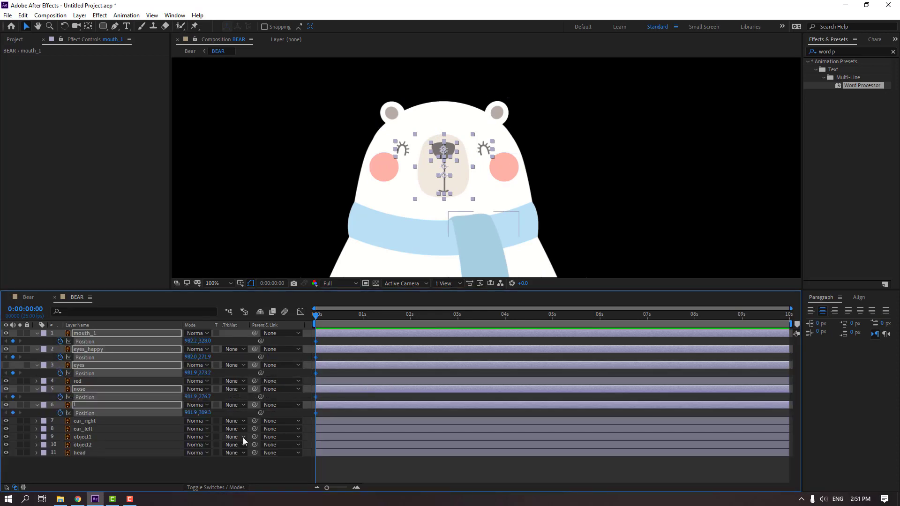
pyautogui.click(87, 381)
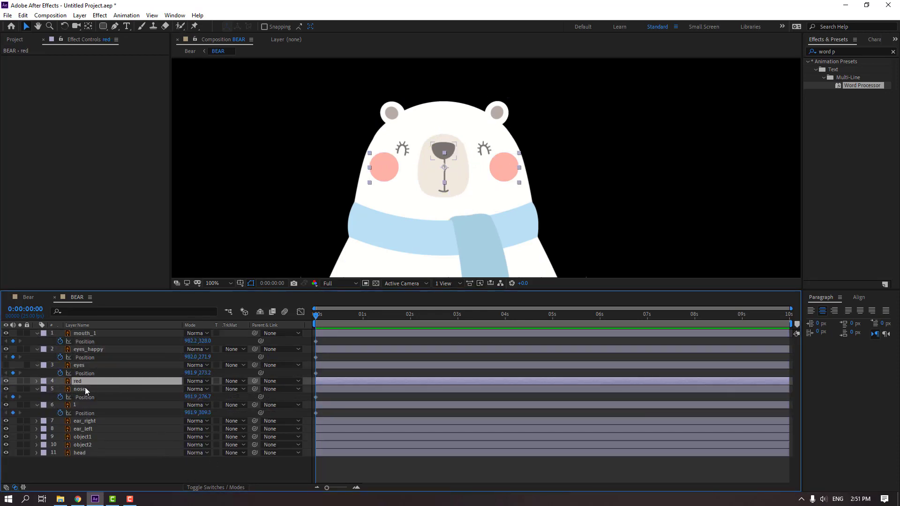
pyautogui.moveTo(89, 383); pyautogui.dragTo(122, 456)
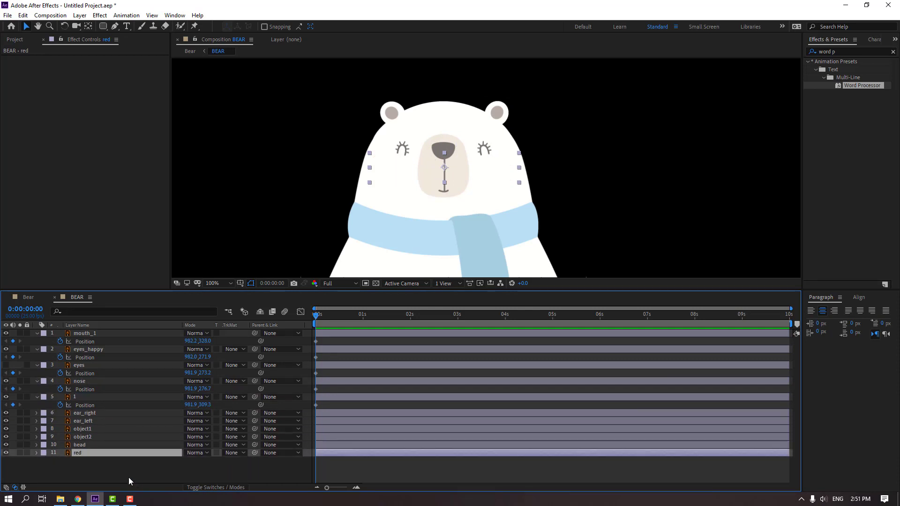
# - Duplicate the head layer as head 2 and place red cheeks directly above it
pyautogui.click(82, 444)
pyautogui.hotkey('ctrl', 'd')
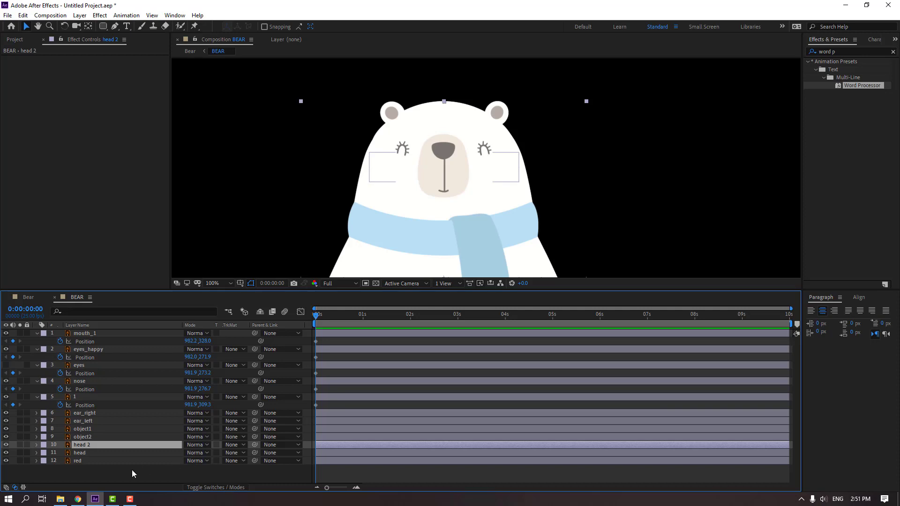
pyautogui.hotkey('ctrl', 'Down')
pyautogui.press('Down')
pyautogui.moveTo(80, 460); pyautogui.dragTo(83, 451)
# - Set the red cheeks layer's Track Matte to Alpha Matte 'head 2'
pyautogui.click(233, 452)
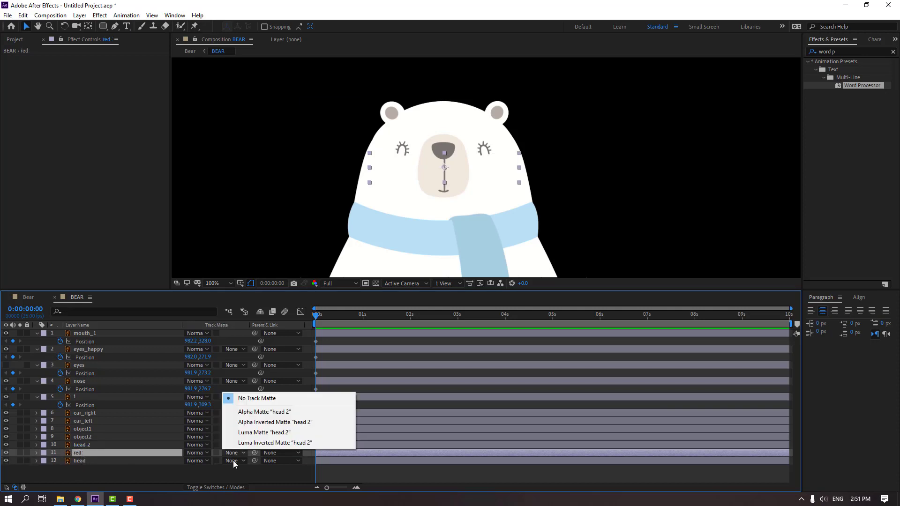
pyautogui.click(229, 451)
pyautogui.click(233, 452)
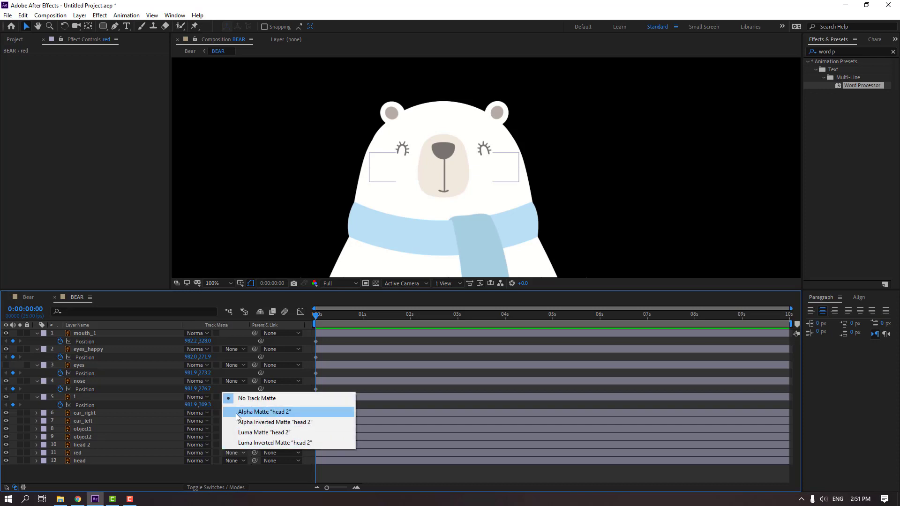
pyautogui.click(247, 474)
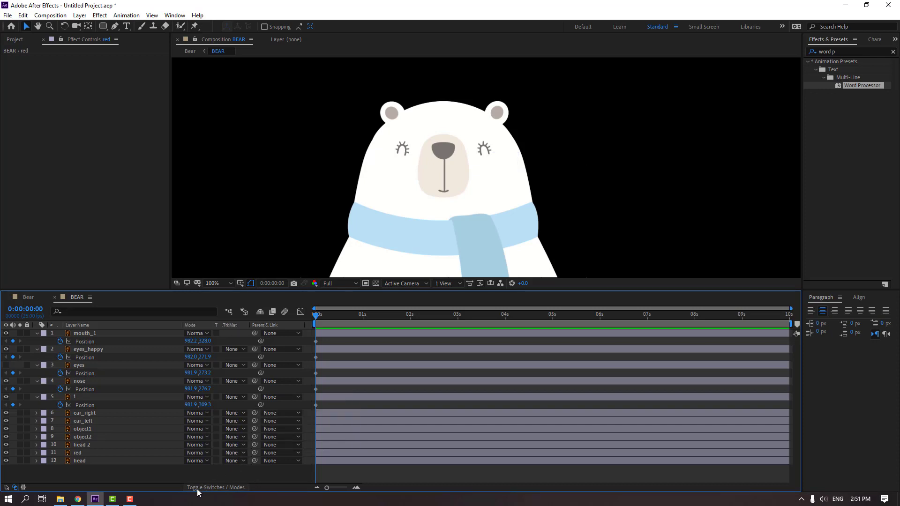
pyautogui.click(239, 463)
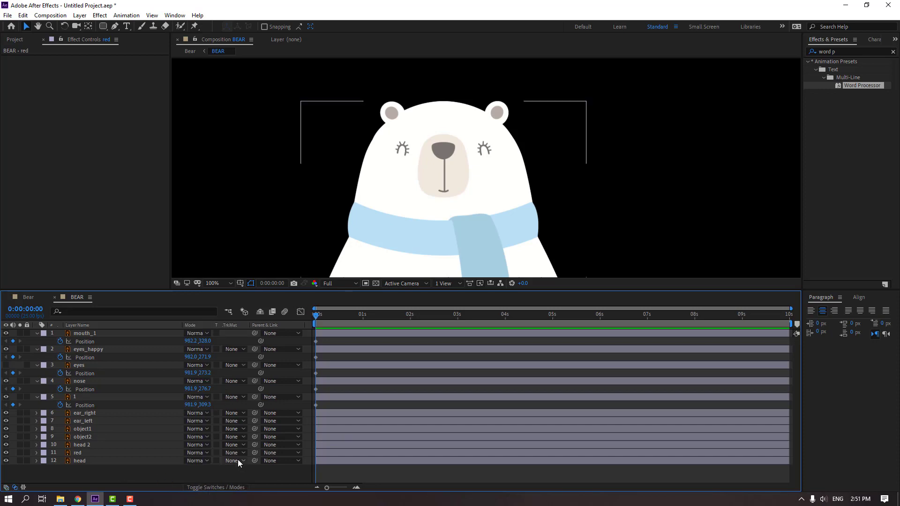
pyautogui.click(234, 453)
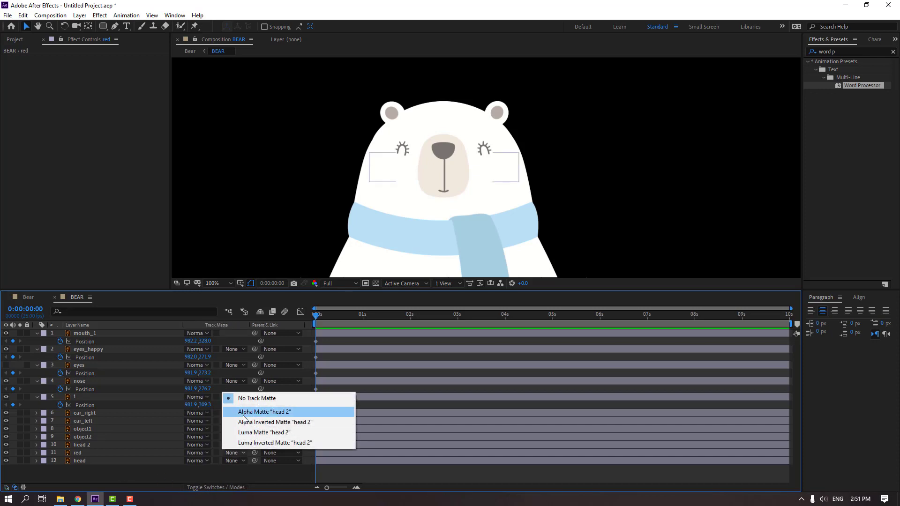
pyautogui.click(287, 412)
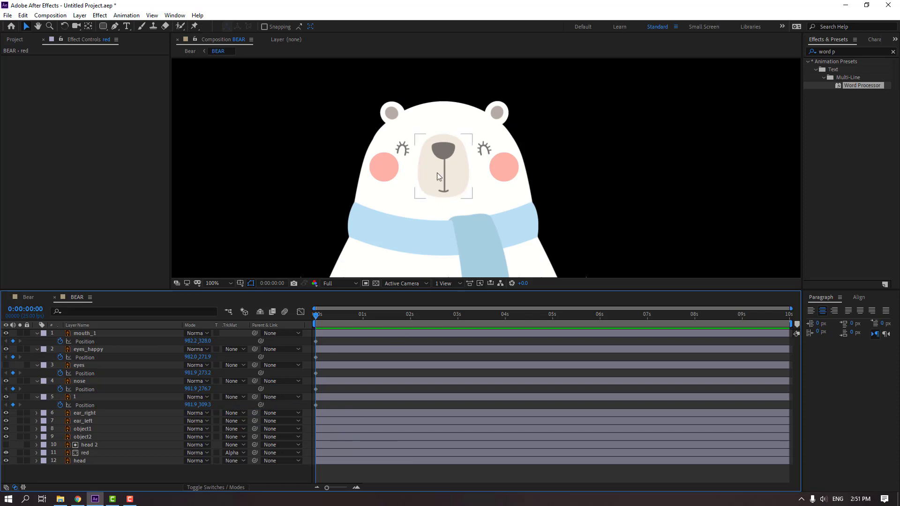
# - At 0:00:02:15 in BEAR, move layer 1's mouth line and the nose right and down
pyautogui.click(29, 298)
pyautogui.moveTo(320, 316); pyautogui.dragTo(469, 314)
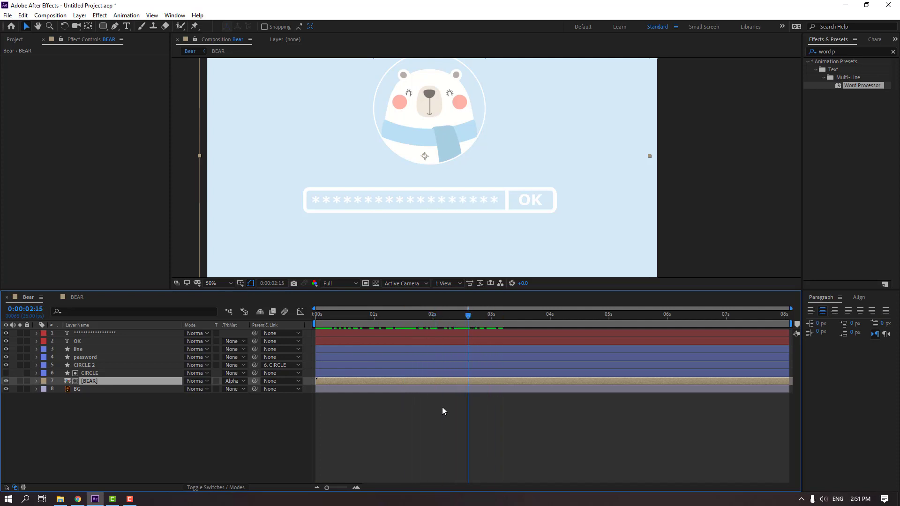
pyautogui.click(74, 297)
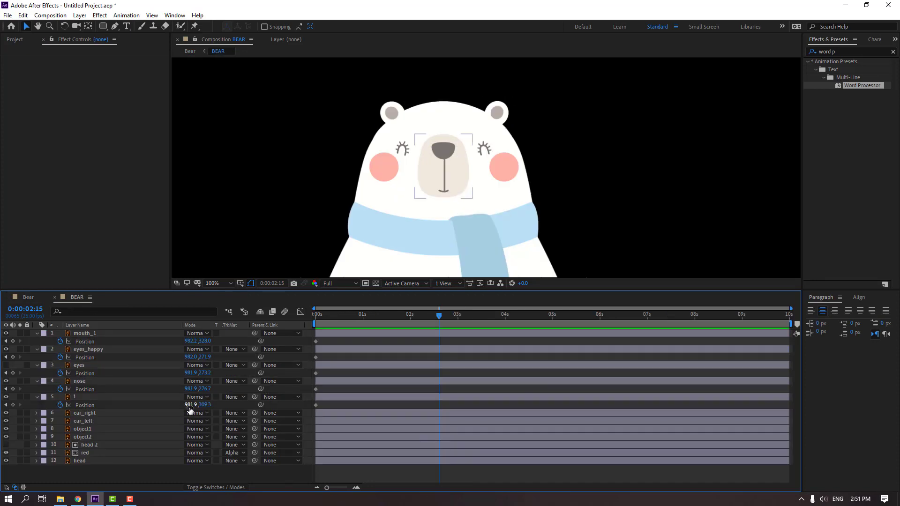
pyautogui.moveTo(189, 405); pyautogui.dragTo(205, 405)
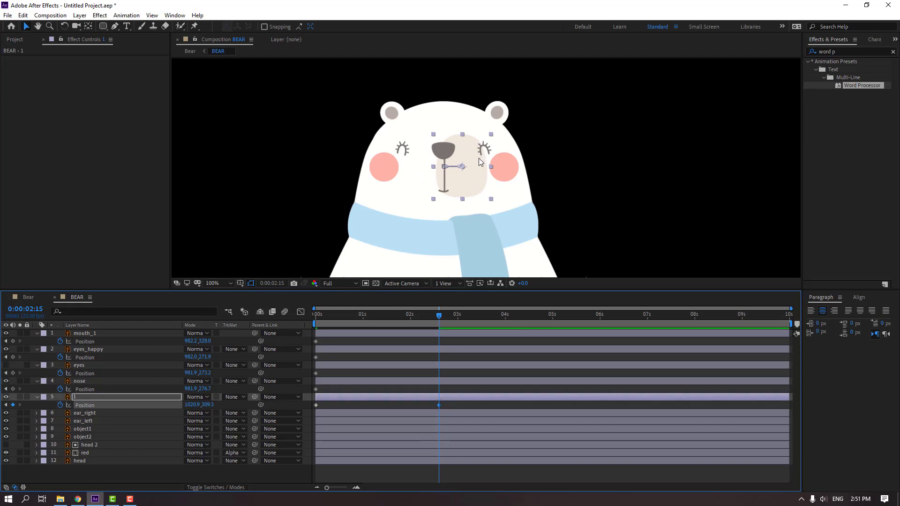
pyautogui.moveTo(474, 165); pyautogui.dragTo(480, 175)
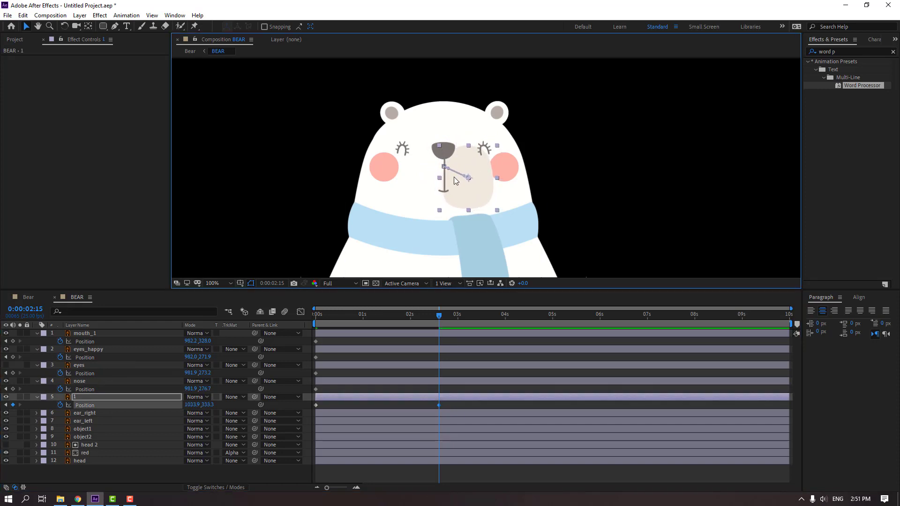
pyautogui.click(86, 382)
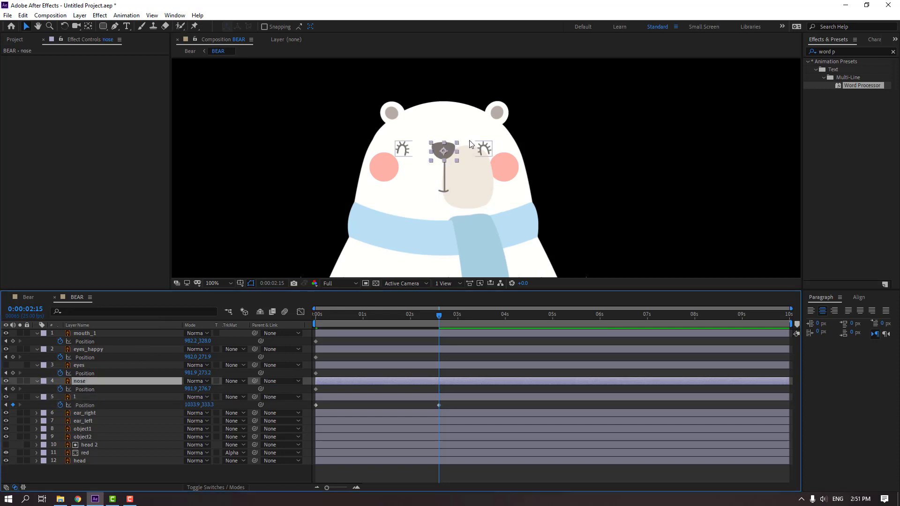
pyautogui.moveTo(445, 151); pyautogui.dragTo(469, 162)
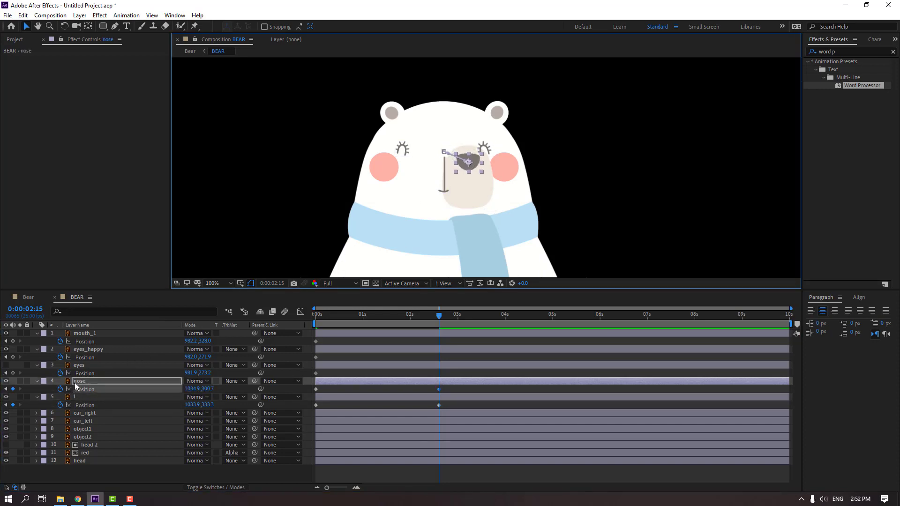
# - Shift eyes_happy, the red cheeks and mouth_1 right and down, then return to the Bear comp
pyautogui.click(149, 333)
pyautogui.click(92, 350)
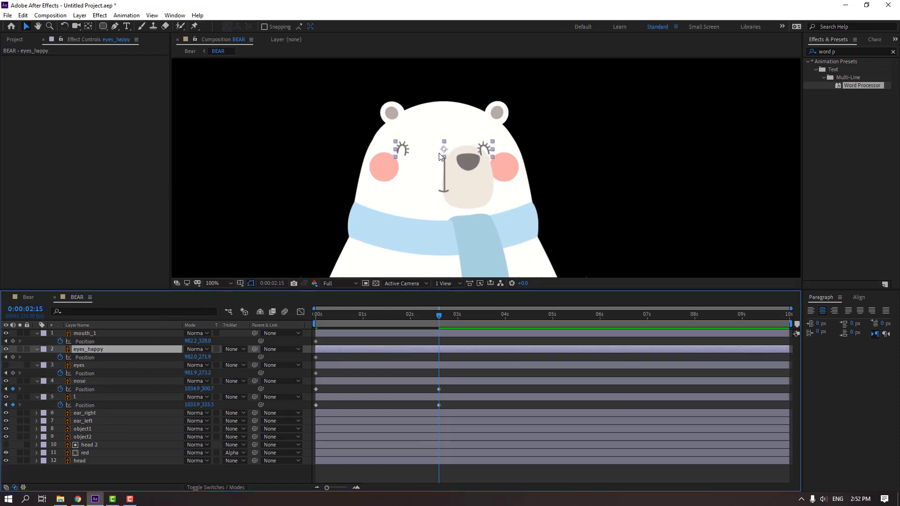
pyautogui.moveTo(407, 152); pyautogui.dragTo(426, 151)
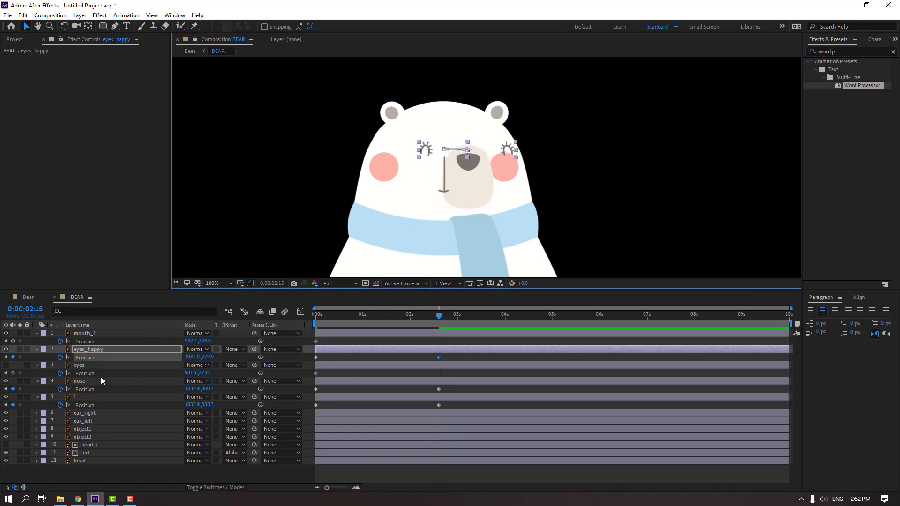
pyautogui.click(88, 452)
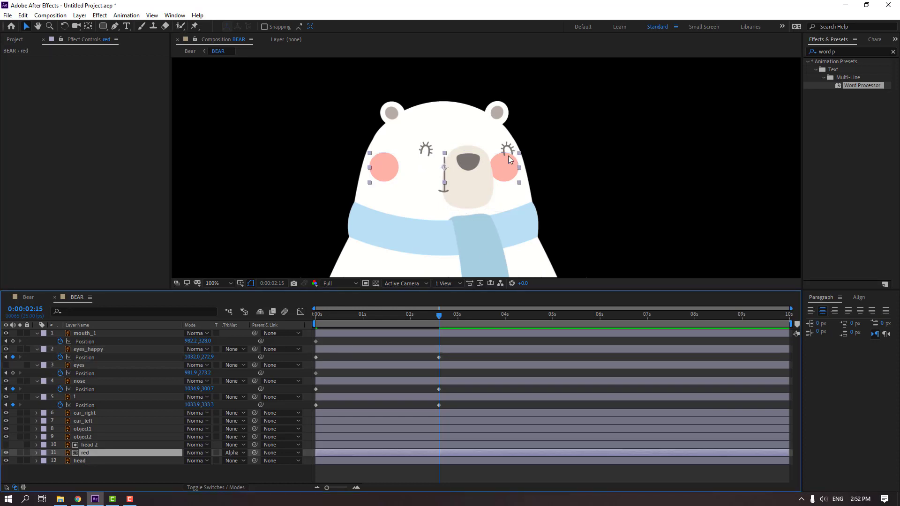
pyautogui.moveTo(503, 163); pyautogui.dragTo(523, 192)
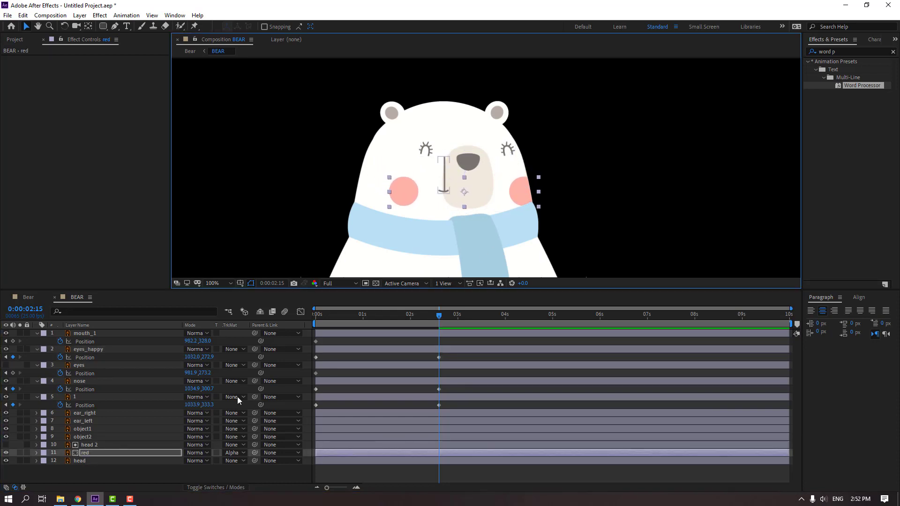
pyautogui.moveTo(409, 317); pyautogui.dragTo(440, 329)
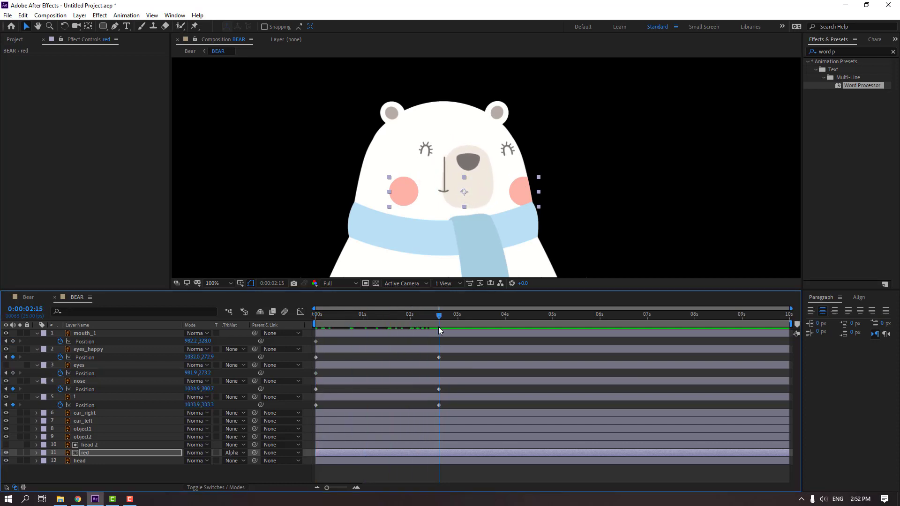
pyautogui.click(89, 334)
pyautogui.moveTo(445, 179); pyautogui.dragTo(469, 189)
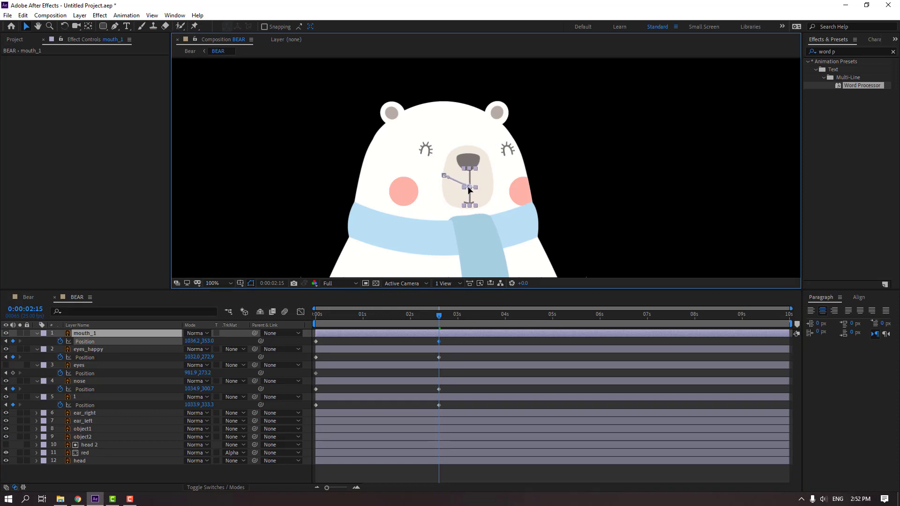
pyautogui.click(477, 341)
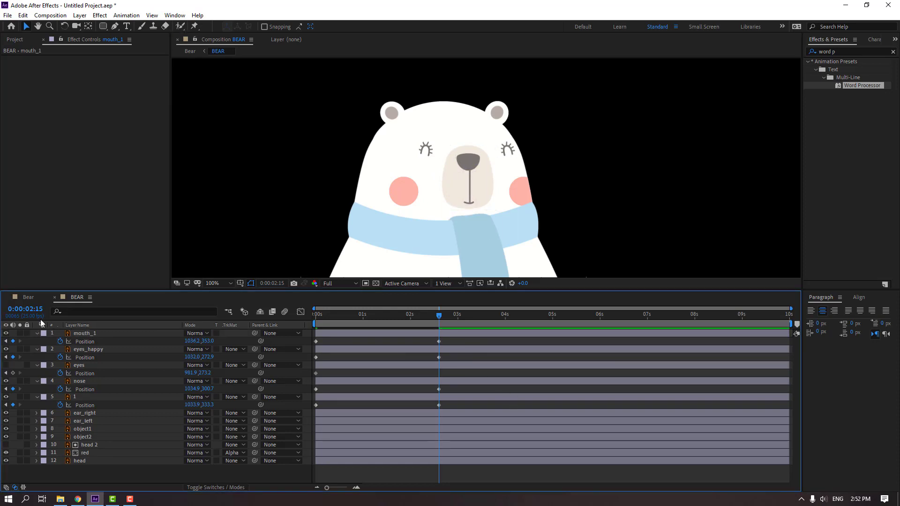
pyautogui.click(27, 299)
pyautogui.moveTo(440, 314); pyautogui.dragTo(319, 315)
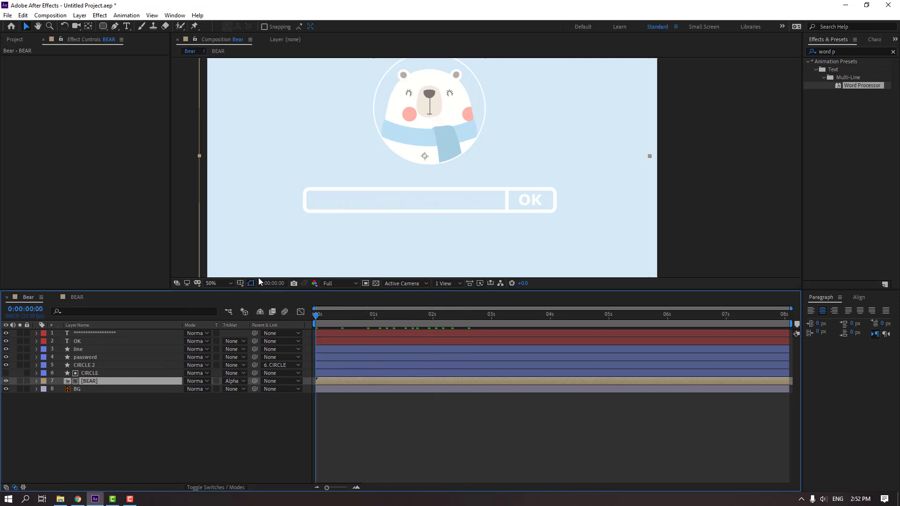
# - Drag layers 1, 2, 4 and 5's 2:16 Position keyframes to 0:16 and preview in the Bear comp
pyautogui.click(396, 315)
pyautogui.press('Home')
pyautogui.click(77, 297)
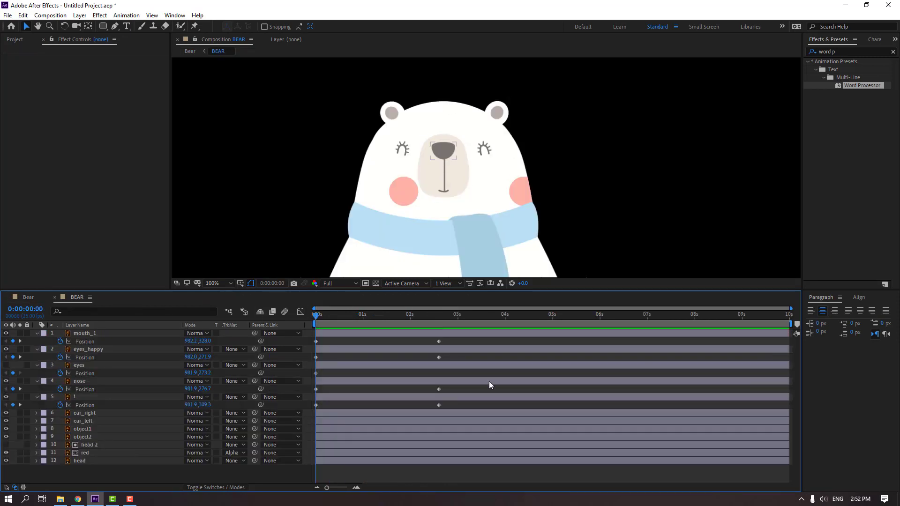
pyautogui.moveTo(458, 342); pyautogui.dragTo(389, 409)
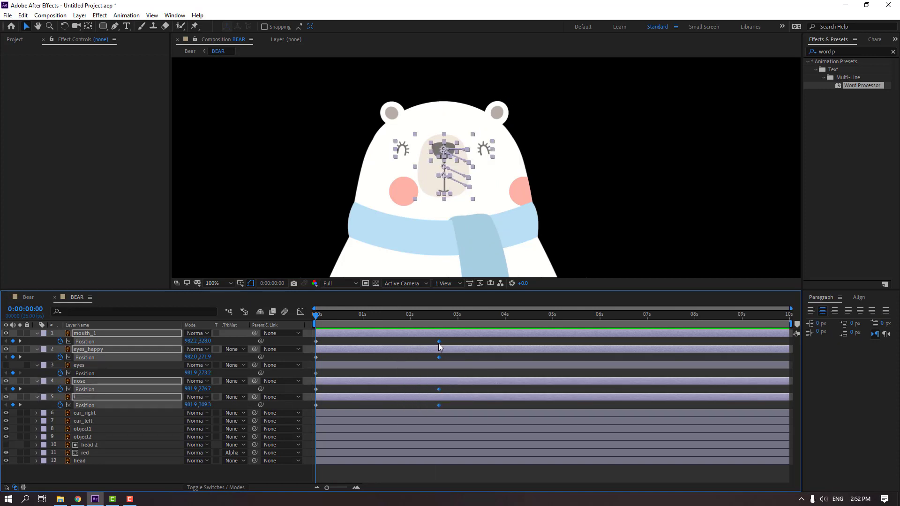
pyautogui.moveTo(439, 347); pyautogui.dragTo(363, 373)
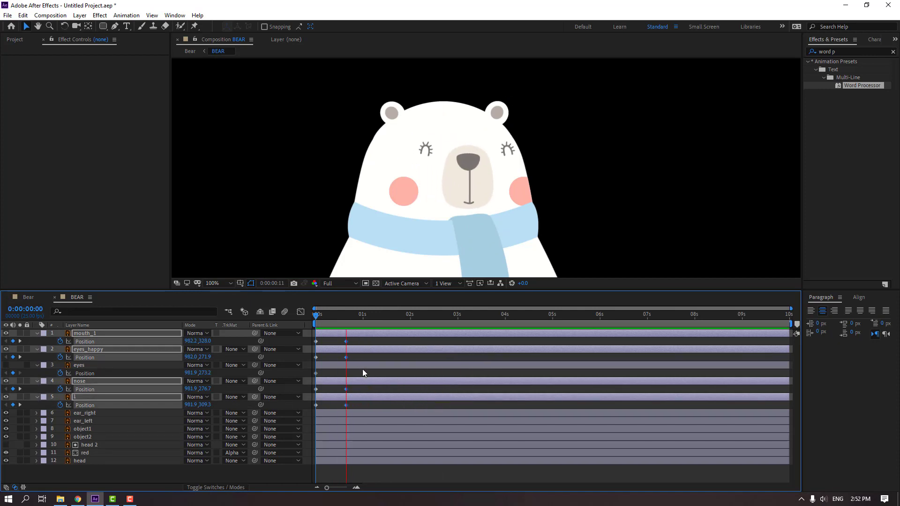
pyautogui.click(46, 296)
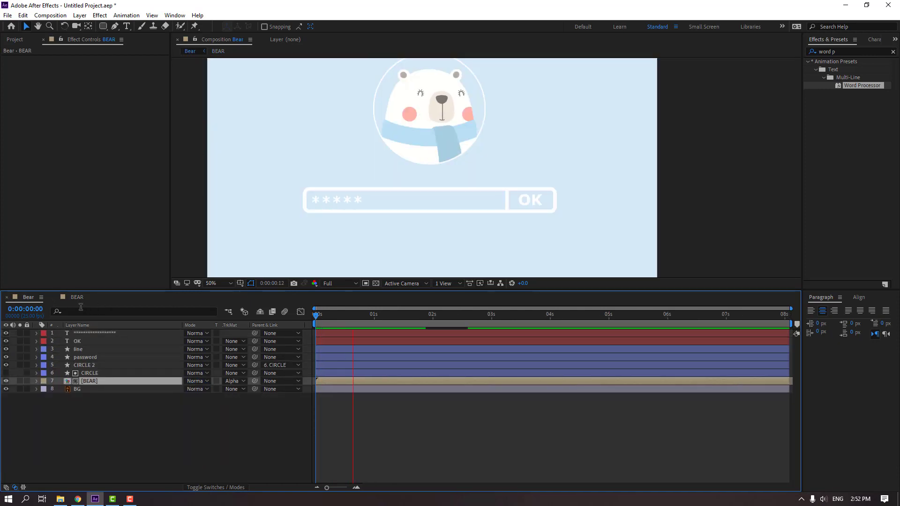
pyautogui.click(77, 297)
pyautogui.click(32, 298)
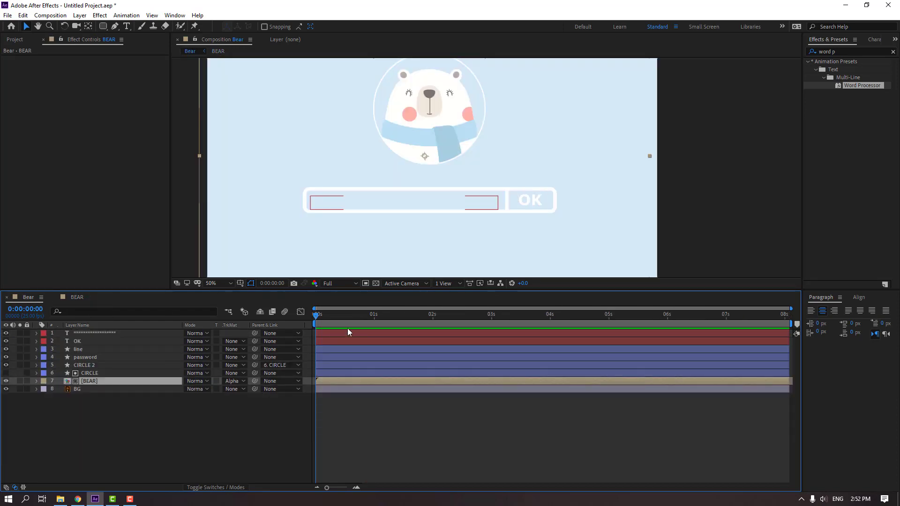
pyautogui.press('space')
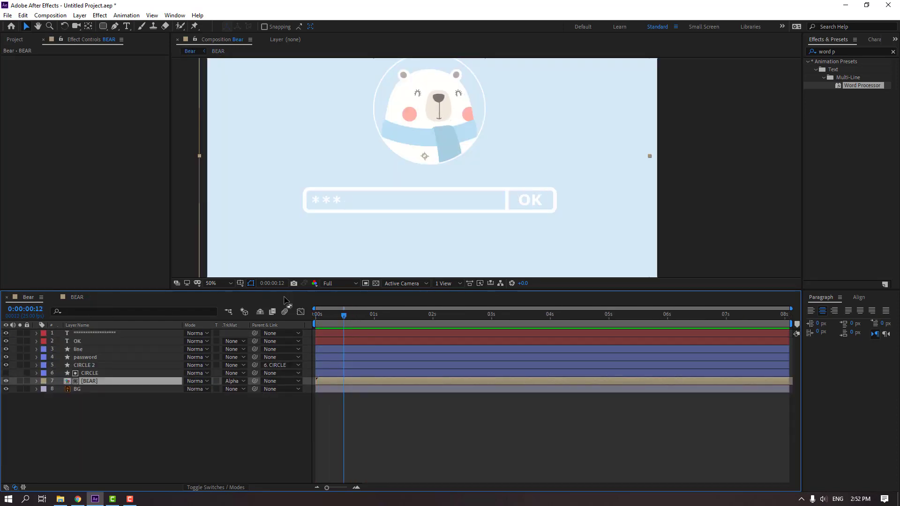
pyautogui.click(76, 298)
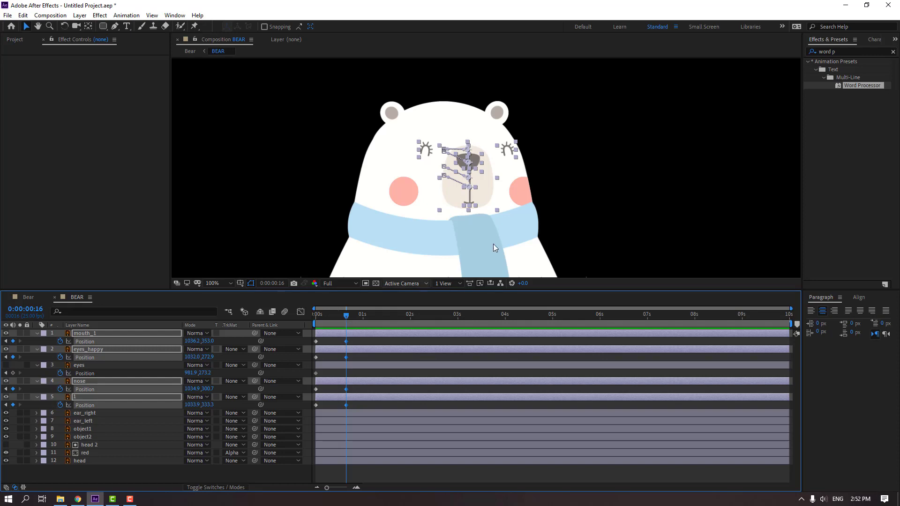
# - Move the face features down-left at 0:16 and apply Easy Ease to their keyframes
pyautogui.moveTo(473, 196); pyautogui.dragTo(454, 200)
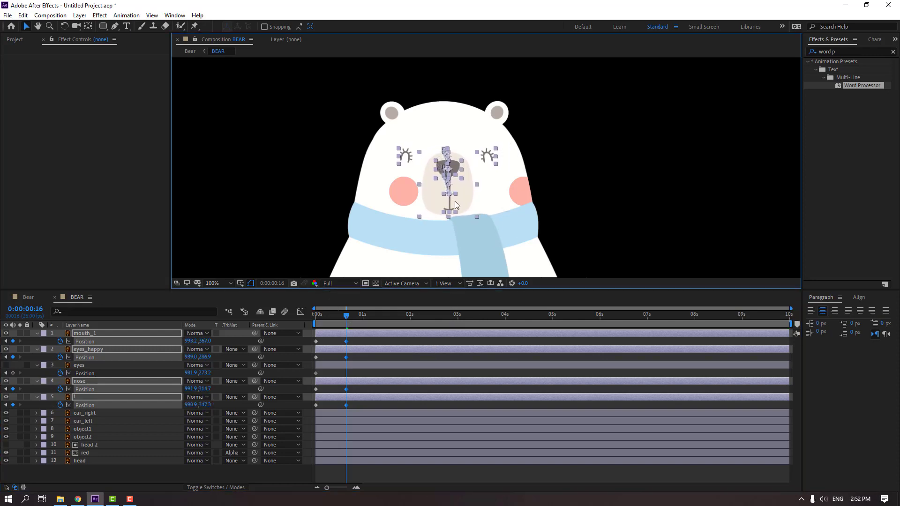
pyautogui.click(360, 344)
pyautogui.moveTo(349, 314); pyautogui.dragTo(294, 321)
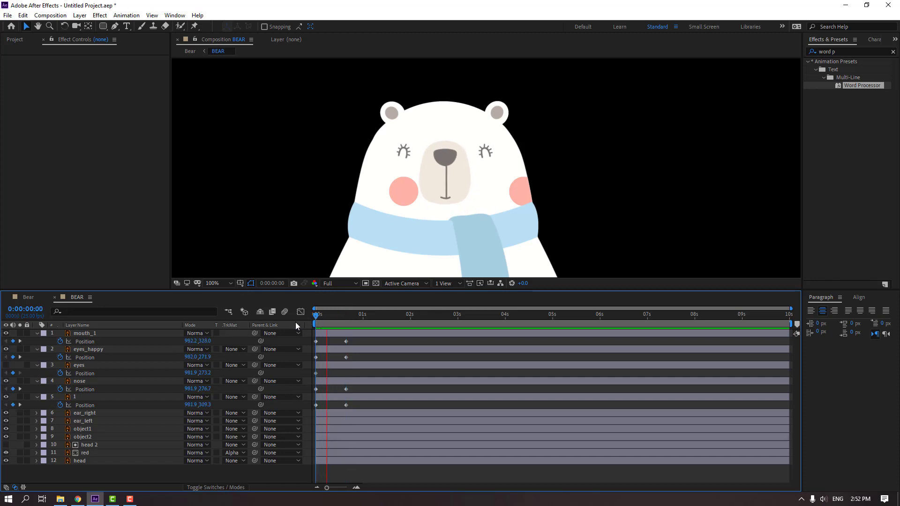
pyautogui.moveTo(362, 341); pyautogui.dragTo(309, 416)
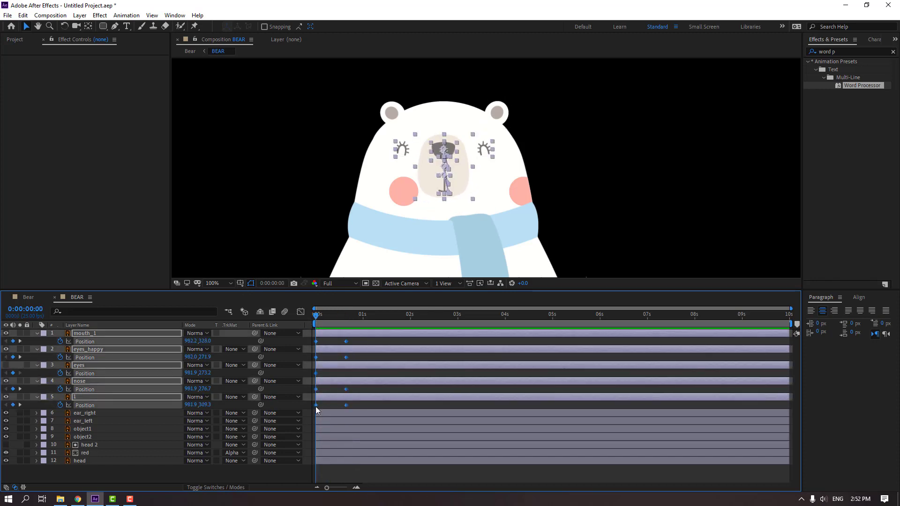
pyautogui.rightClick(316, 405)
pyautogui.moveTo(371, 400)
pyautogui.click(485, 431)
pyautogui.click(458, 376)
pyautogui.press('space')
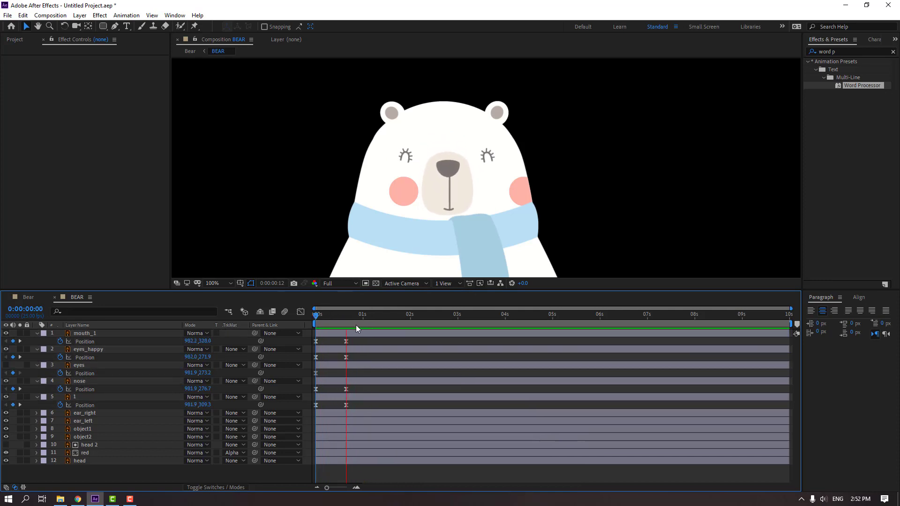
# - Keyframe the red cheeks' Position, shifting them down-left at 0:16 and left at frame 0
pyautogui.click(88, 455)
pyautogui.press('p')
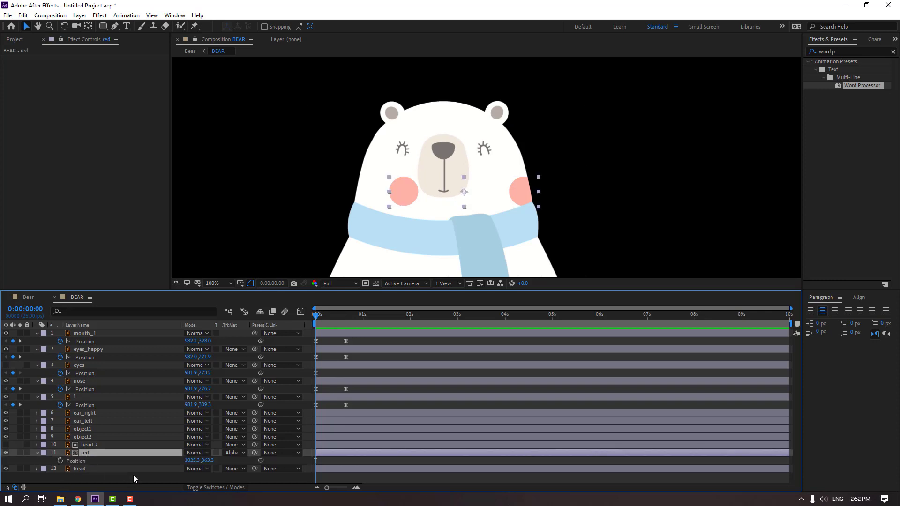
pyautogui.click(61, 461)
pyautogui.moveTo(324, 316); pyautogui.dragTo(345, 318)
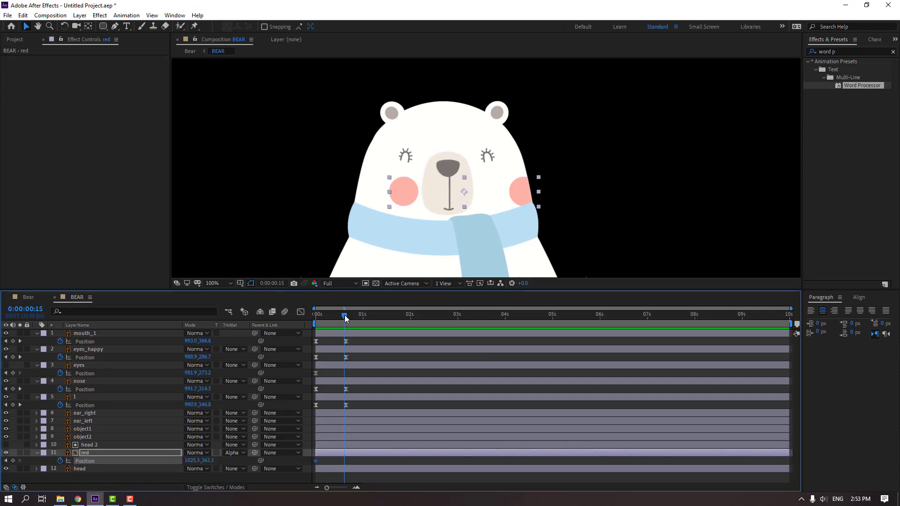
pyautogui.moveTo(520, 192); pyautogui.dragTo(504, 207)
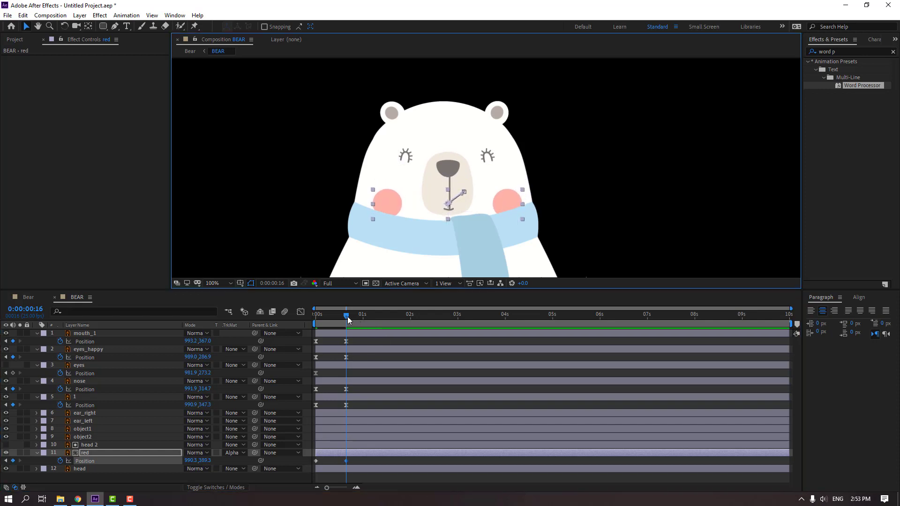
pyautogui.moveTo(347, 316); pyautogui.dragTo(316, 317)
pyautogui.moveTo(529, 203); pyautogui.dragTo(511, 198)
pyautogui.moveTo(317, 319)
pyautogui.mouseDown()
pyautogui.moveTo(341, 314)
pyautogui.moveTo(310, 316)
pyautogui.mouseUp()
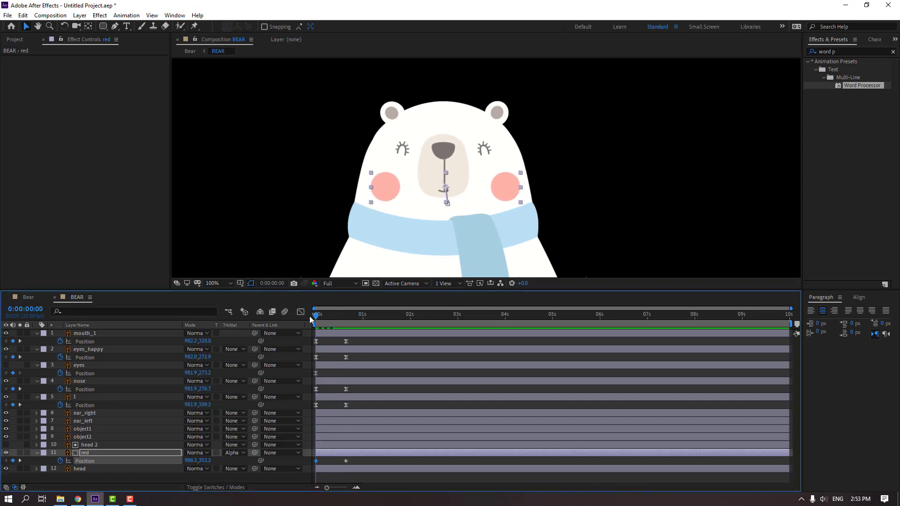
pyautogui.click(26, 297)
pyautogui.press('space')
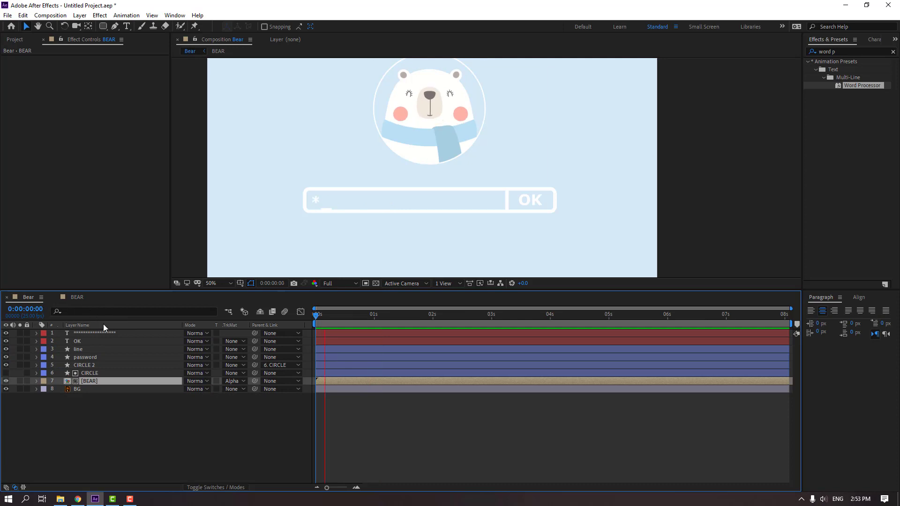
pyautogui.click(75, 297)
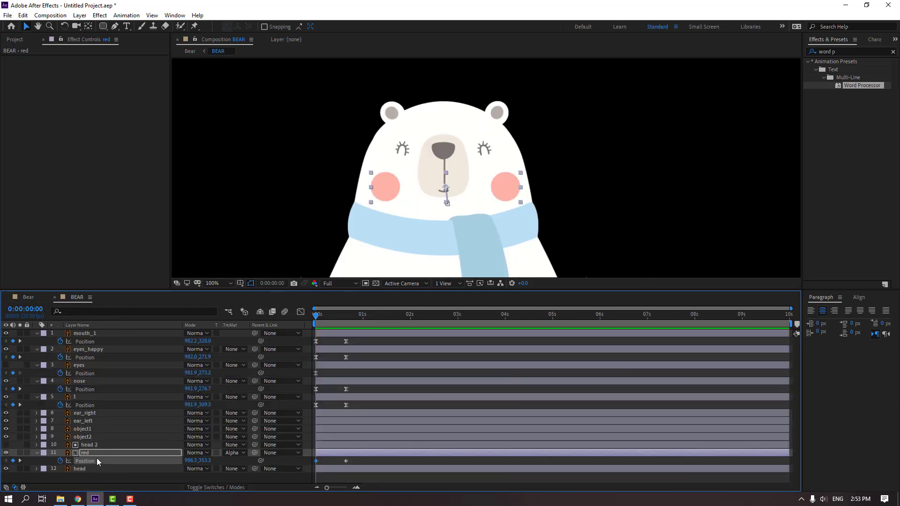
# - Set the red cheeks' Scale to 125% and reveal their Position keyframes
pyautogui.press('s')
pyautogui.moveTo(196, 461)
pyautogui.mouseDown()
pyautogui.moveTo(211, 461)
pyautogui.moveTo(203, 462)
pyautogui.mouseUp()
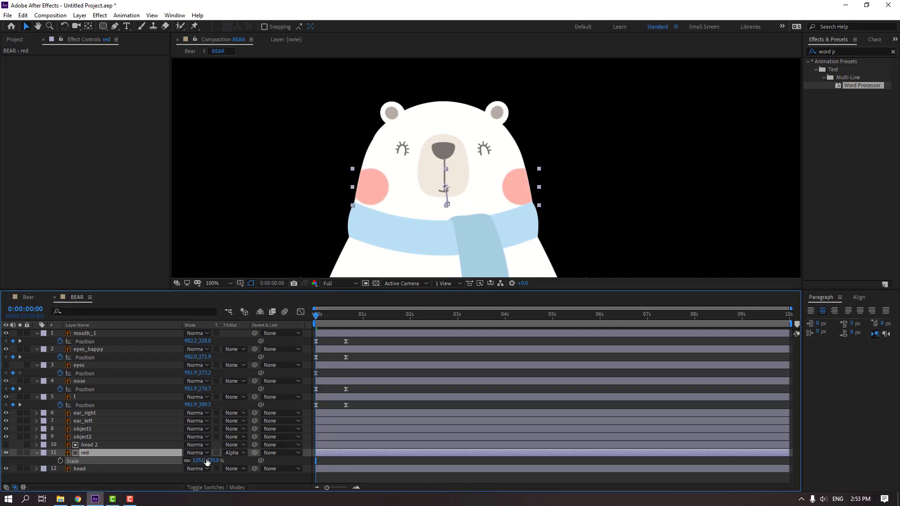
pyautogui.moveTo(335, 319); pyautogui.dragTo(315, 319)
pyautogui.press('space')
pyautogui.press('space')
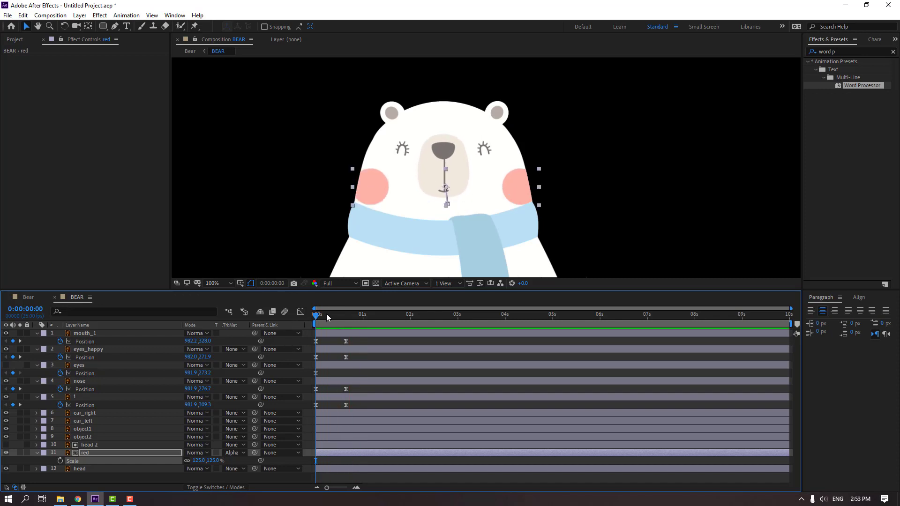
pyautogui.click(100, 350)
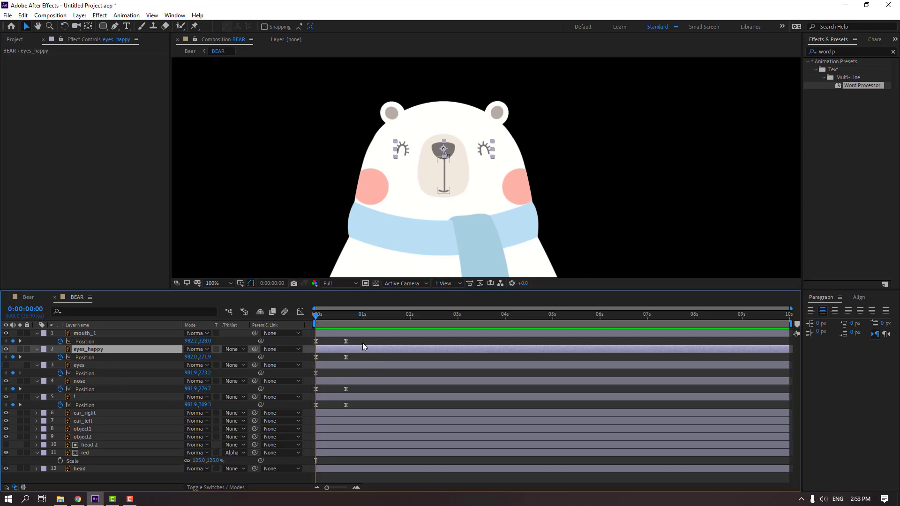
pyautogui.moveTo(364, 343); pyautogui.dragTo(318, 457)
pyautogui.click(86, 452)
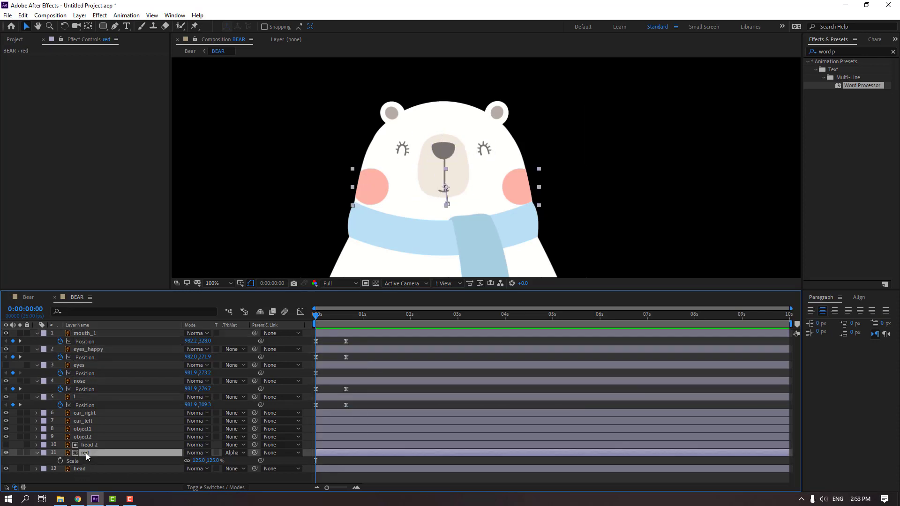
pyautogui.hotkey('alt', 'shift', 'p')
# - Easy Ease the cheek keyframes and shift all face keyframes to start at 0:08
pyautogui.click(315, 461)
pyautogui.rightClick(316, 460)
pyautogui.moveTo(370, 455)
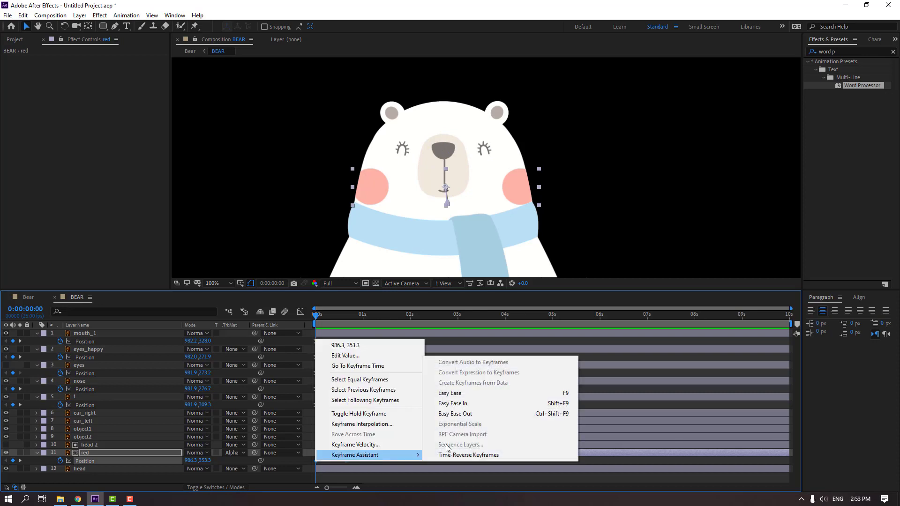
pyautogui.click(449, 393)
pyautogui.moveTo(370, 343); pyautogui.dragTo(308, 477)
pyautogui.moveTo(348, 344); pyautogui.dragTo(363, 342)
pyautogui.click(376, 342)
pyautogui.press('space')
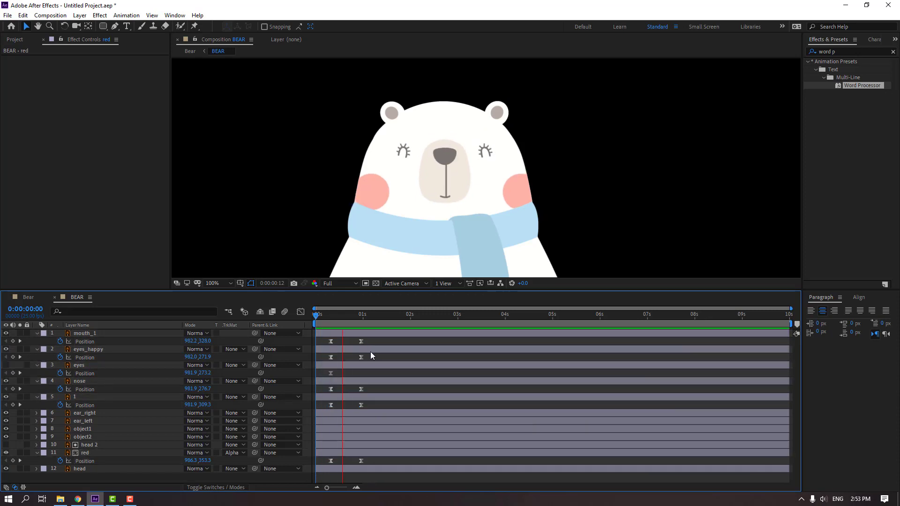
pyautogui.press('space')
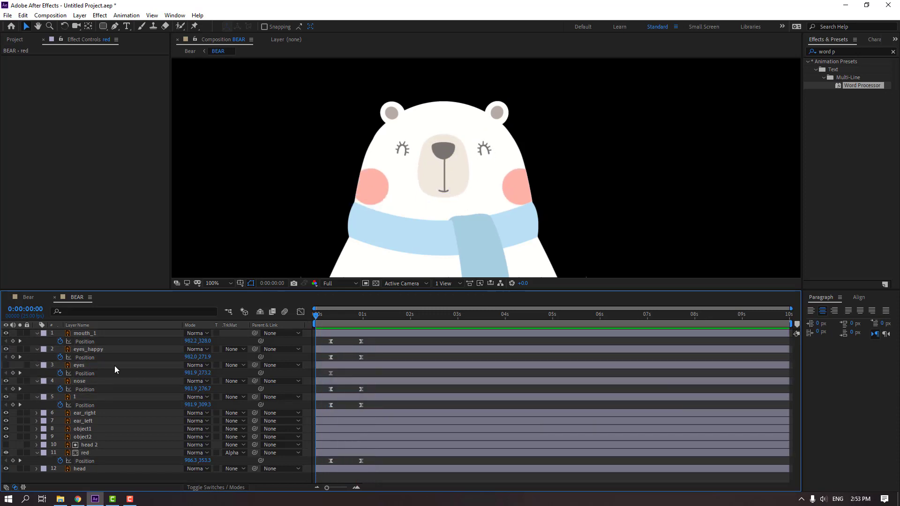
# - Split the eyes_happy layer at 0:08 with Edit > Split Layer
pyautogui.click(87, 357)
pyautogui.click(89, 351)
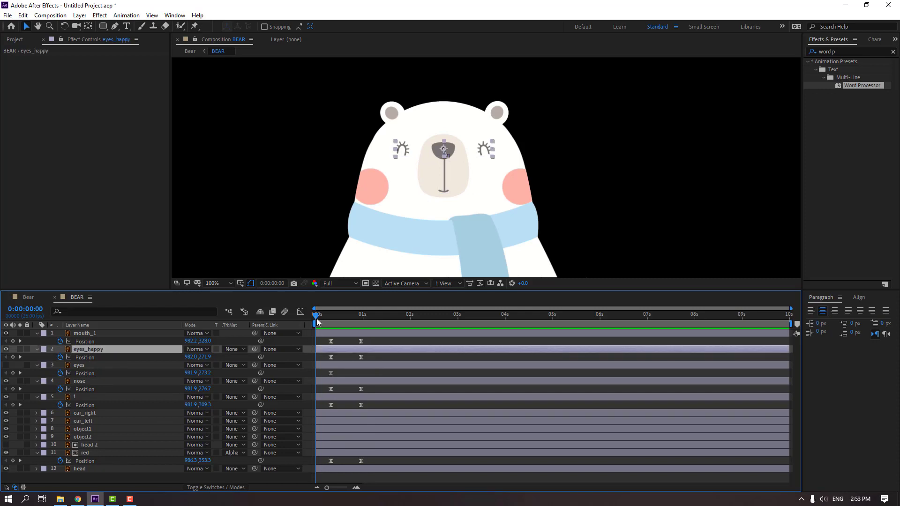
pyautogui.click(24, 15)
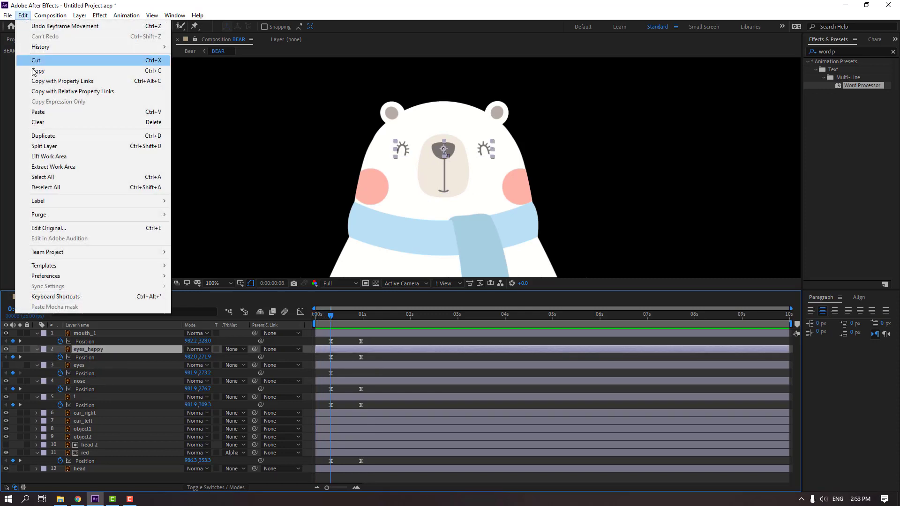
pyautogui.click(134, 146)
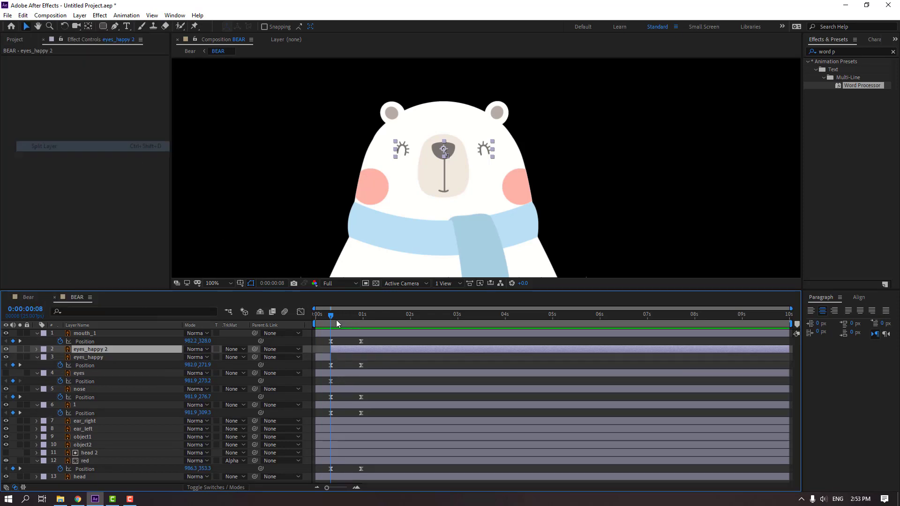
pyautogui.moveTo(330, 320)
pyautogui.mouseDown()
pyautogui.moveTo(322, 319)
pyautogui.moveTo(341, 318)
pyautogui.moveTo(331, 318)
pyautogui.mouseUp()
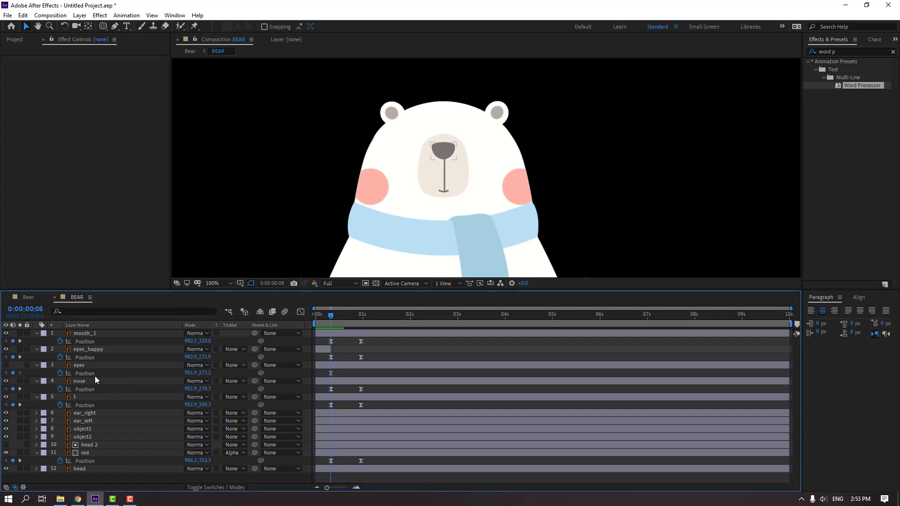
# - Show the open eyes layer, move its keyframe to 0:08, and lower the eyes at about 0:23
pyautogui.click(67, 367)
pyautogui.click(6, 366)
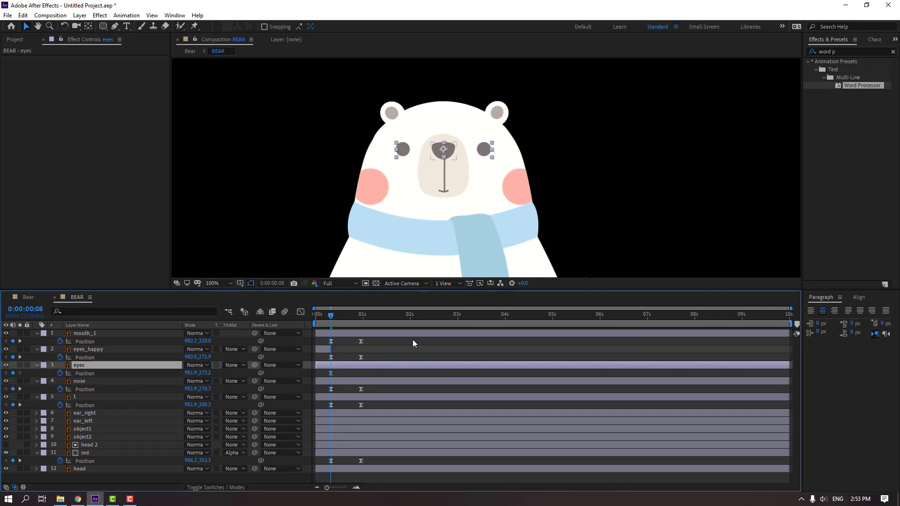
pyautogui.moveTo(315, 320); pyautogui.dragTo(330, 330)
pyautogui.click(345, 373)
pyautogui.moveTo(344, 373); pyautogui.dragTo(331, 373)
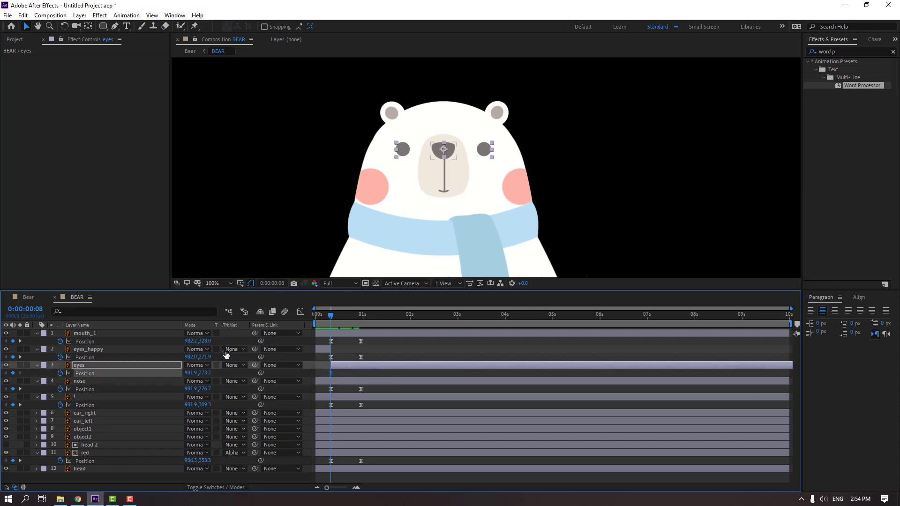
pyautogui.moveTo(339, 315); pyautogui.dragTo(360, 319)
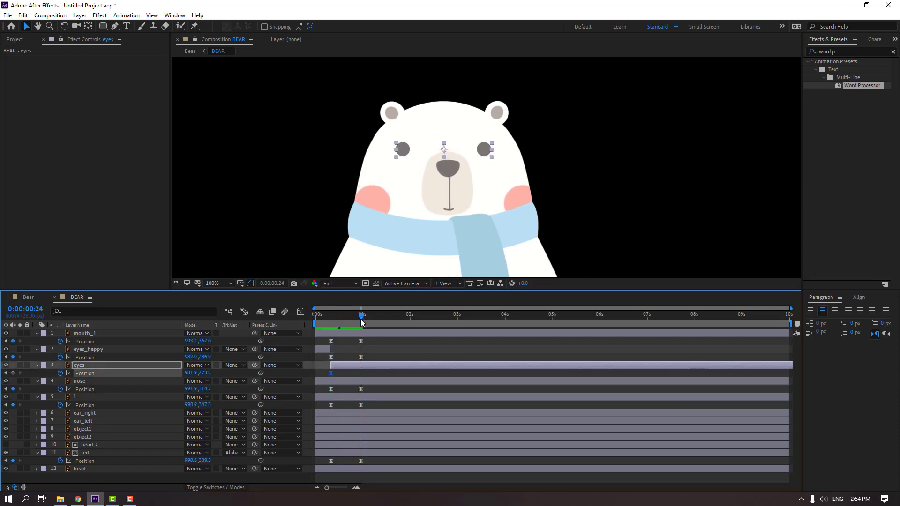
pyautogui.moveTo(405, 151); pyautogui.dragTo(408, 165)
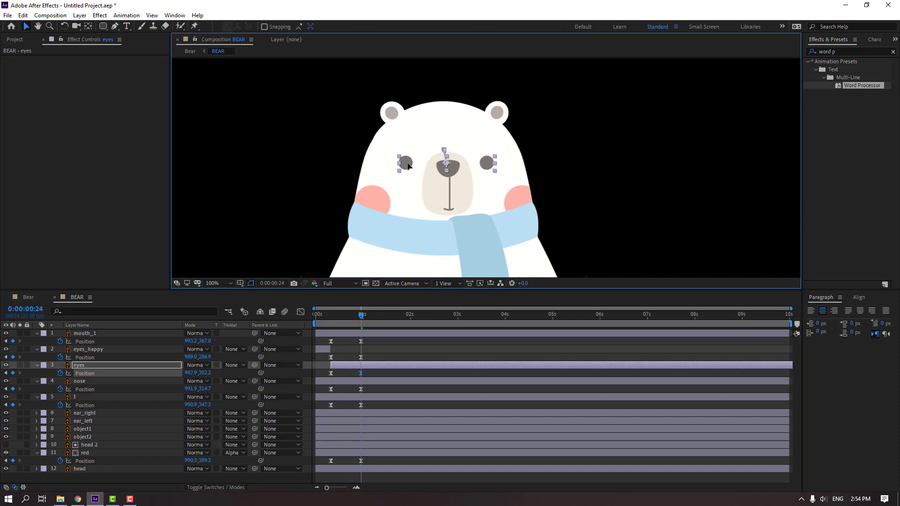
# - Drag the face layers' 0:24 Position keyframes to about 0:17, previewing in both comps
pyautogui.press('space')
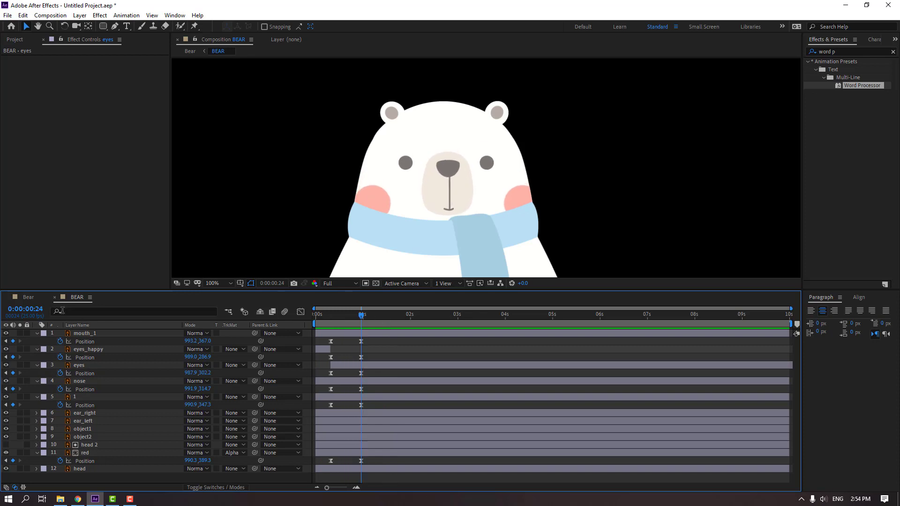
pyautogui.click(29, 298)
pyautogui.press('space')
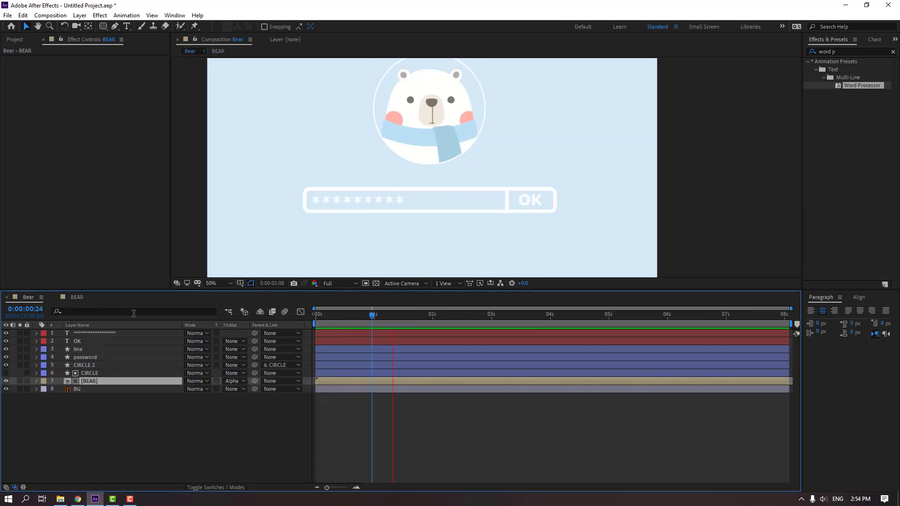
pyautogui.click(75, 297)
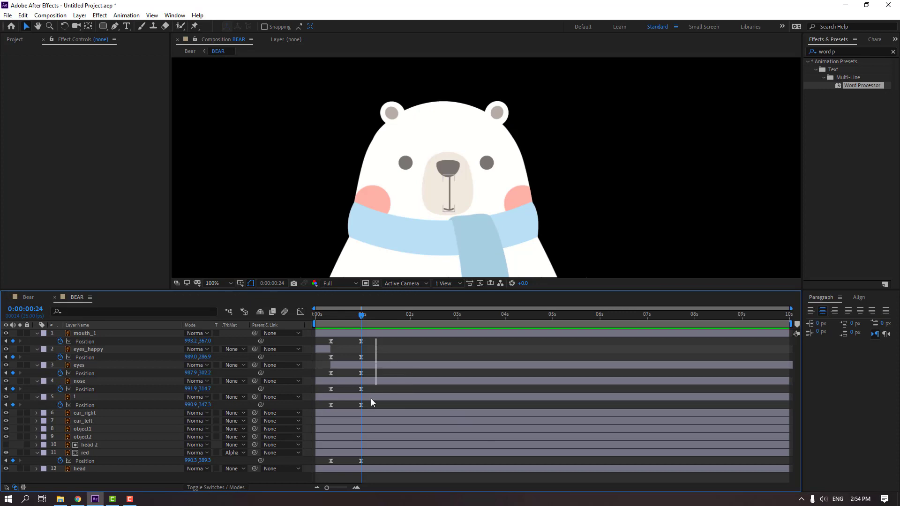
pyautogui.moveTo(371, 402); pyautogui.dragTo(360, 467)
pyautogui.moveTo(361, 346); pyautogui.dragTo(350, 346)
pyautogui.click(398, 360)
pyautogui.press('space')
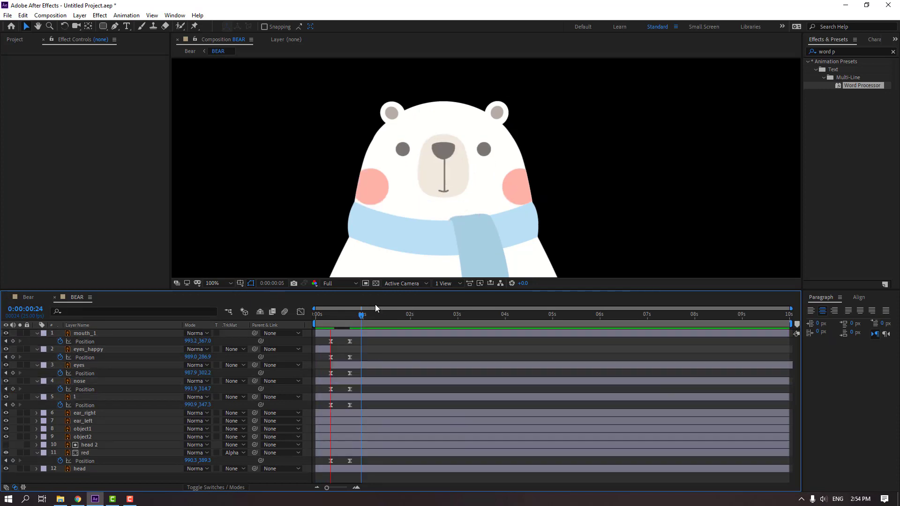
pyautogui.click(28, 297)
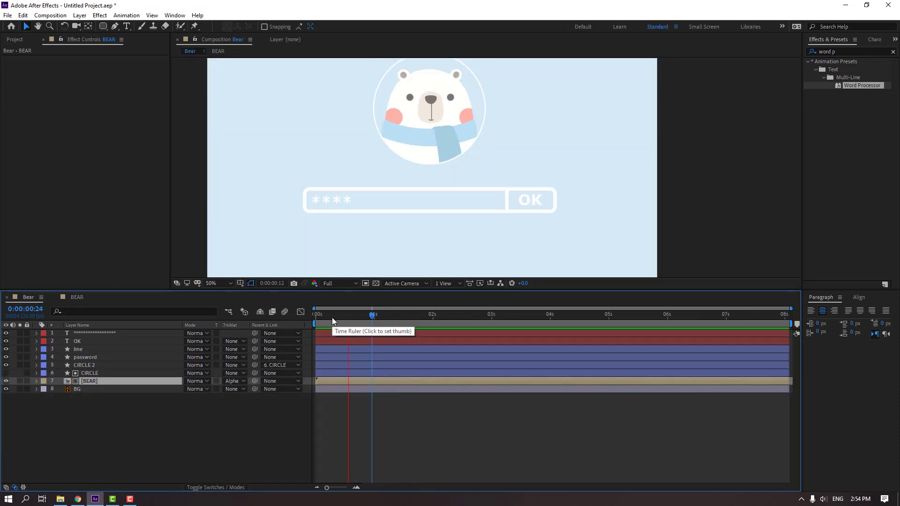
# - At 0:00:00:18, select the six face layers' Position keyframes and drag the features left
pyautogui.click(77, 298)
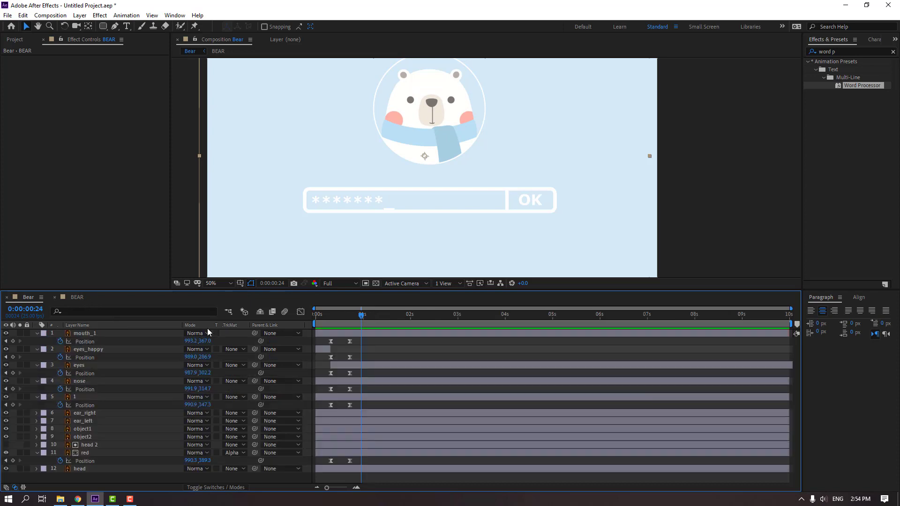
pyautogui.moveTo(343, 316); pyautogui.dragTo(350, 317)
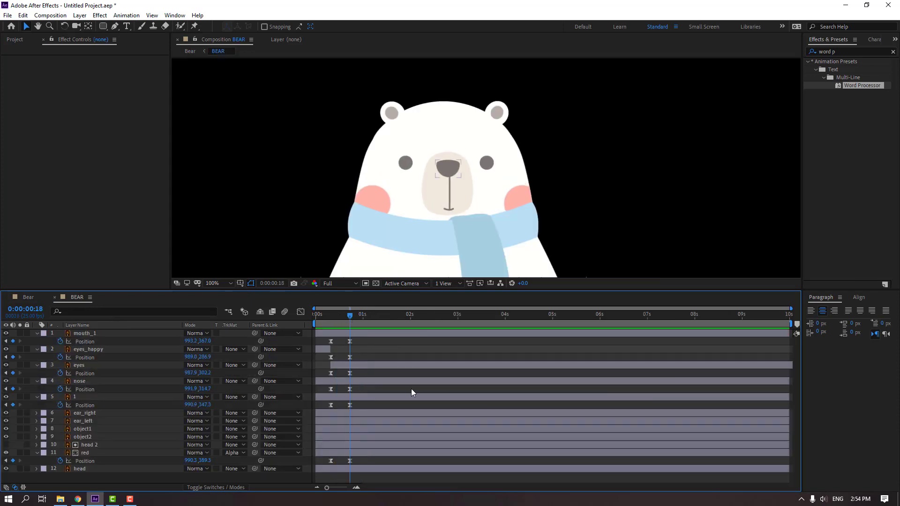
pyautogui.click(366, 356)
pyautogui.click(350, 341)
pyautogui.keyDown('shift'); pyautogui.click(349, 357); pyautogui.keyUp('shift')
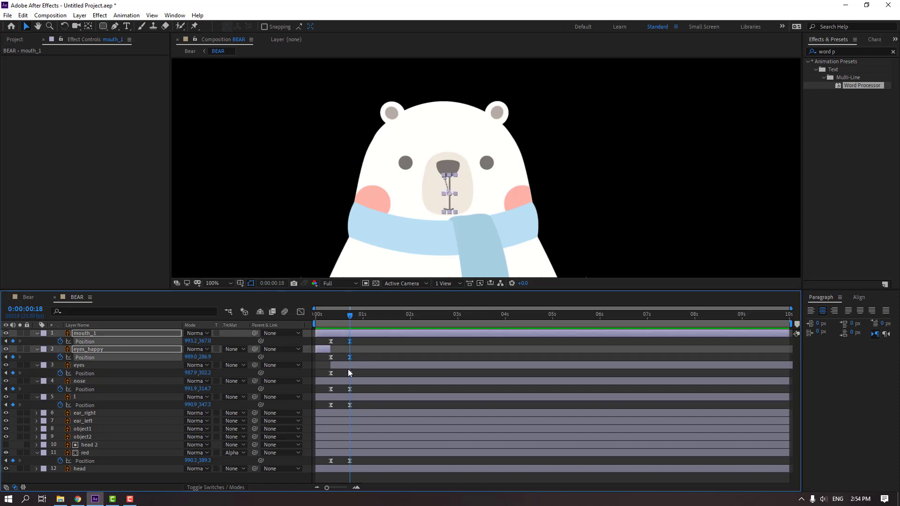
pyautogui.keyDown('shift'); pyautogui.click(350, 373); pyautogui.keyUp('shift')
pyautogui.keyDown('shift'); pyautogui.click(349, 389); pyautogui.keyUp('shift')
pyautogui.keyDown('shift'); pyautogui.click(350, 405); pyautogui.keyUp('shift')
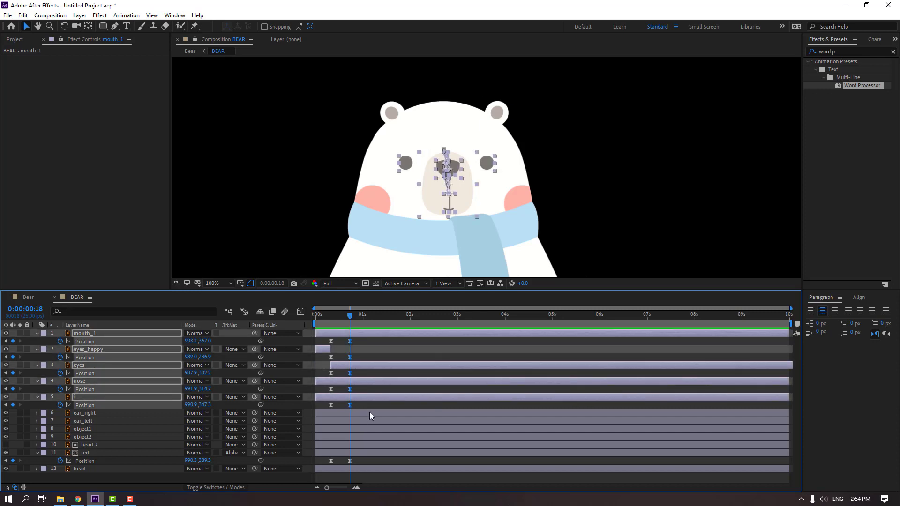
pyautogui.keyDown('shift'); pyautogui.click(350, 461); pyautogui.keyUp('shift')
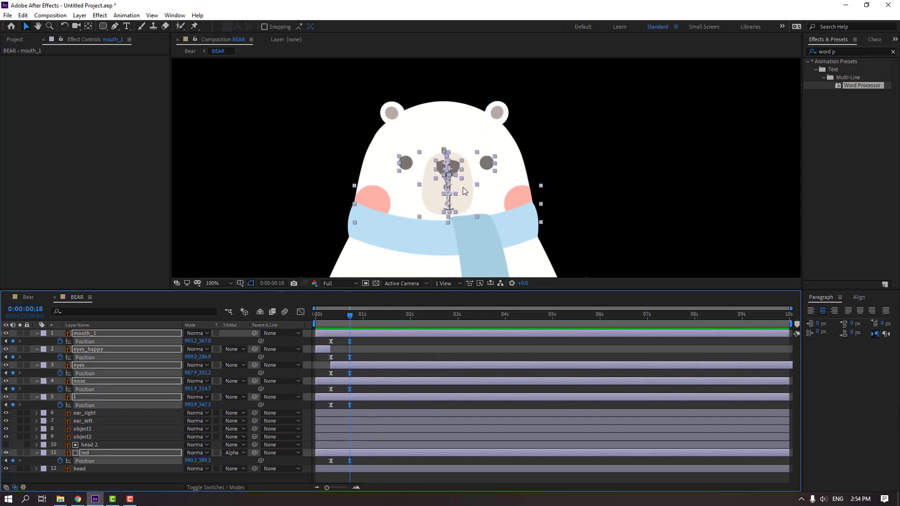
pyautogui.moveTo(464, 190); pyautogui.dragTo(447, 192)
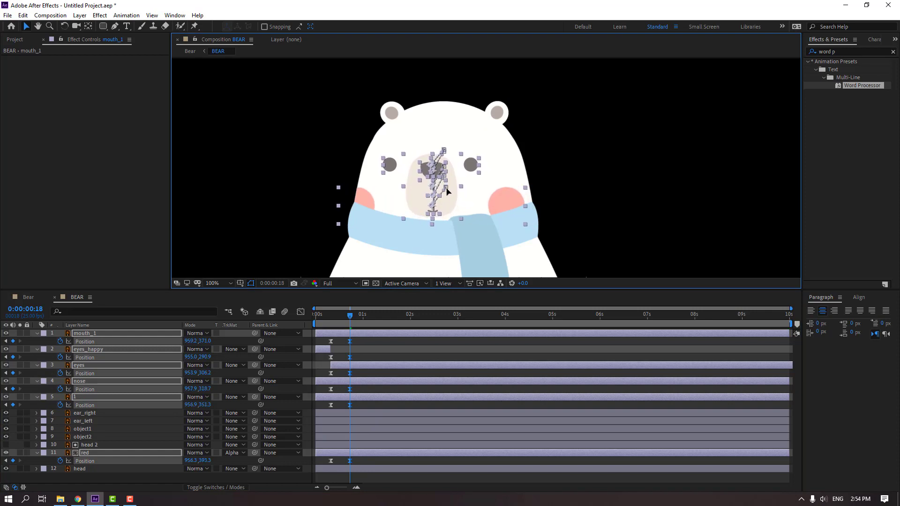
# - Preview the Bear login comp up to 0:00:00:22, then return to BEAR
pyautogui.click(26, 298)
pyautogui.press('space')
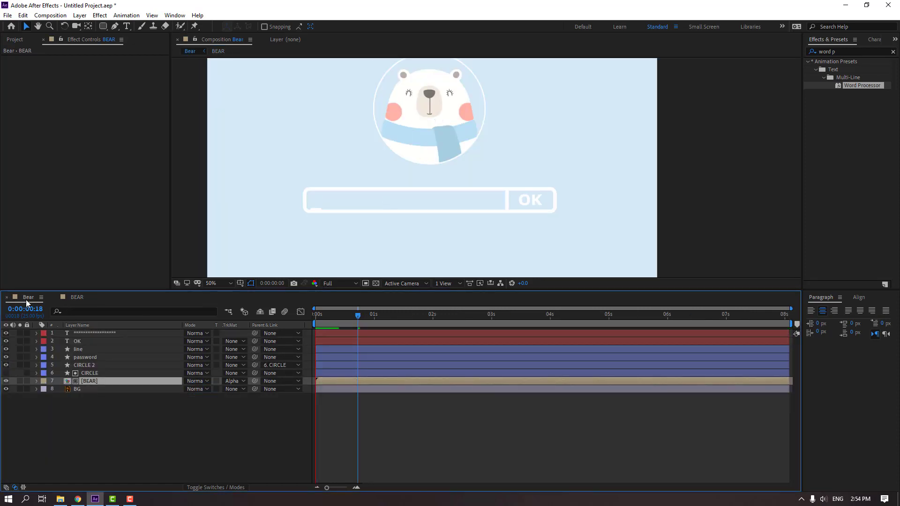
pyautogui.moveTo(327, 315); pyautogui.dragTo(367, 313)
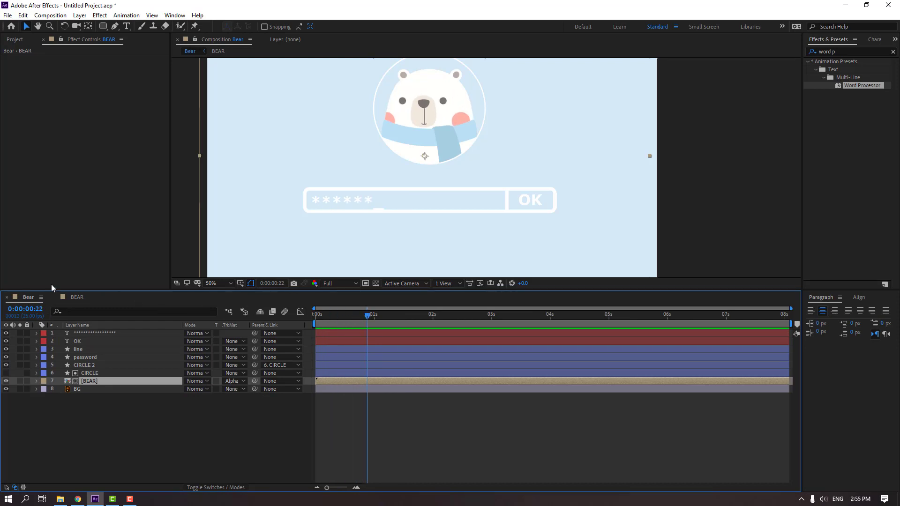
pyautogui.click(71, 297)
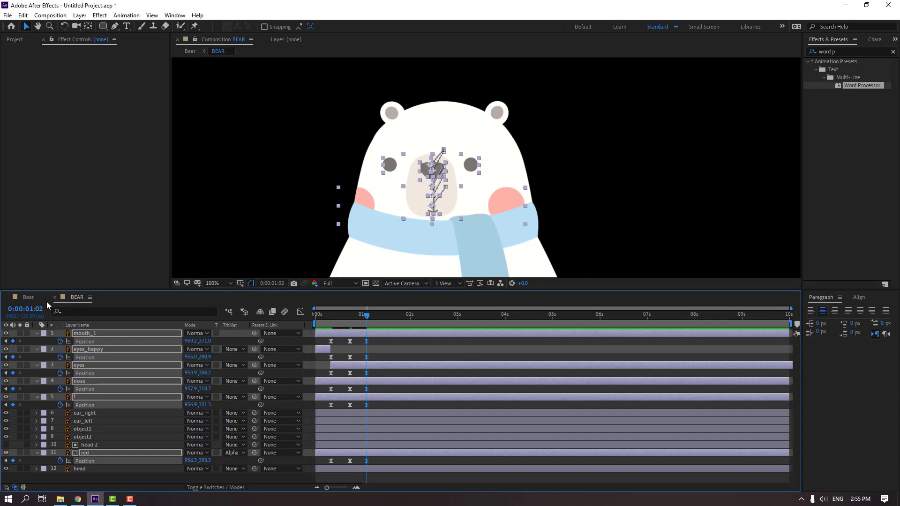
# - Around 0:00:01:10, shift the bear's selected facial features to the right
pyautogui.click(29, 297)
pyautogui.moveTo(385, 313); pyautogui.dragTo(467, 322)
pyautogui.click(73, 299)
pyautogui.moveTo(421, 199); pyautogui.dragTo(445, 200)
pyautogui.click(457, 349)
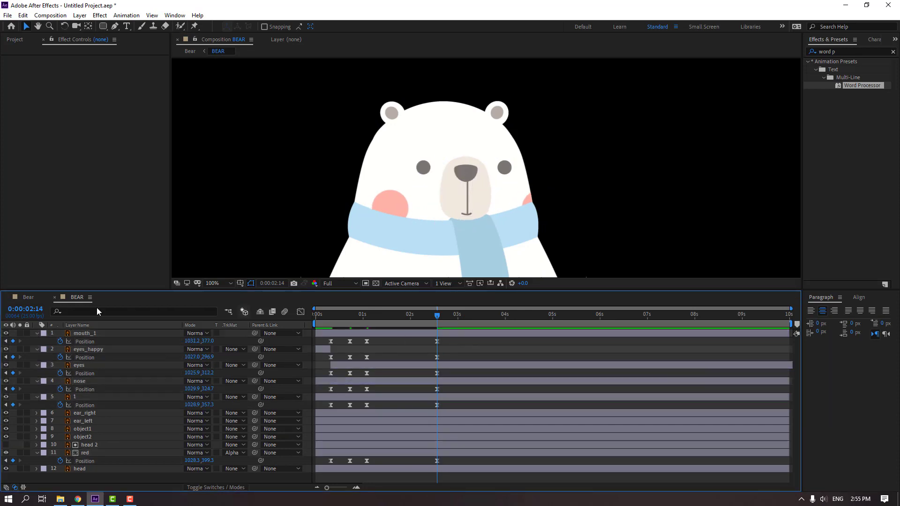
# - Preview the login screen, then add Position keyframes on the face layers at 0:00:02:19
pyautogui.click(28, 298)
pyautogui.press('space')
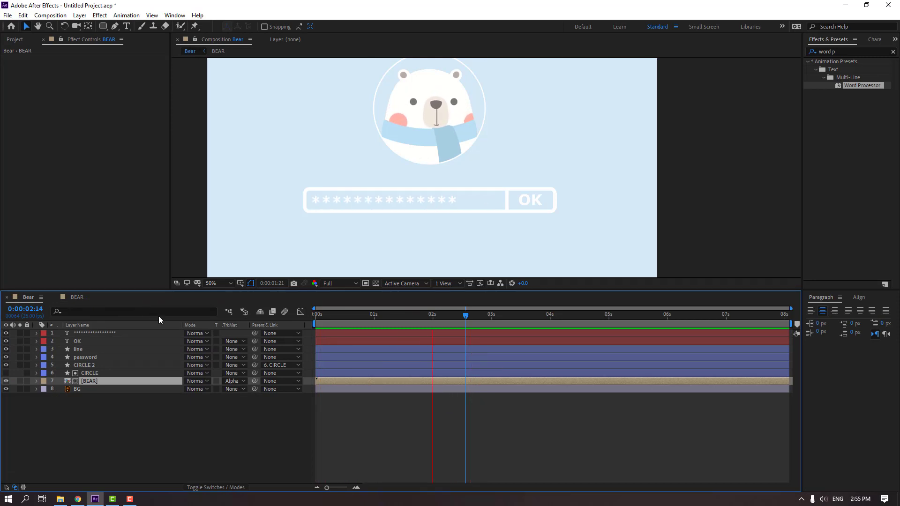
pyautogui.press('space')
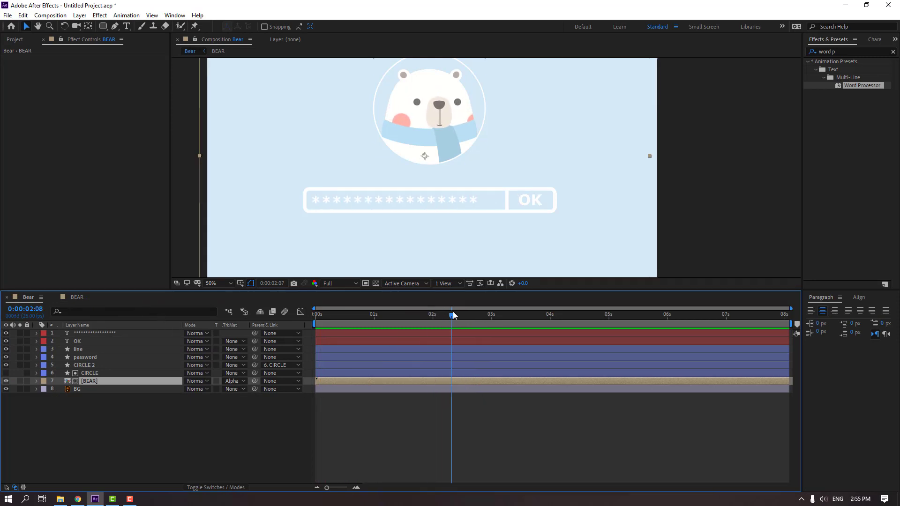
pyautogui.moveTo(465, 308); pyautogui.dragTo(472, 309)
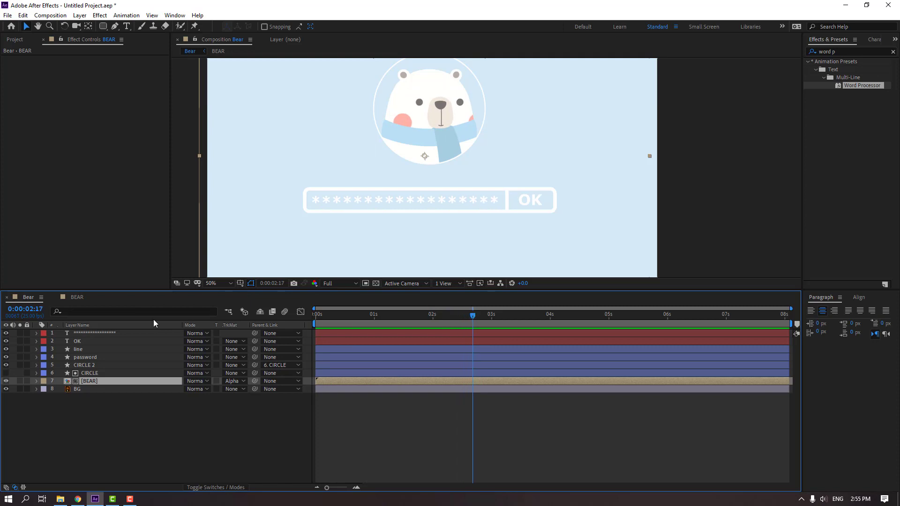
pyautogui.click(80, 299)
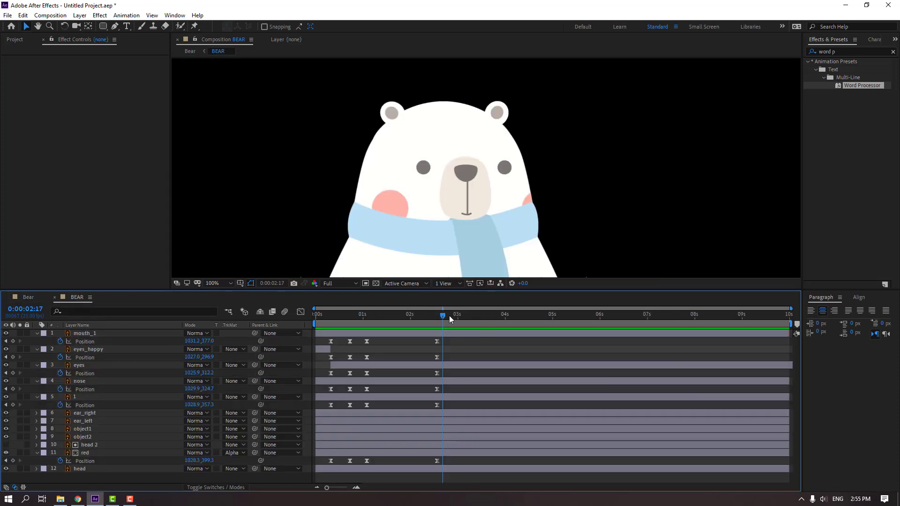
pyautogui.moveTo(448, 317); pyautogui.dragTo(449, 317)
pyautogui.moveTo(15, 346); pyautogui.dragTo(19, 464)
pyautogui.hotkey('alt', 'shift', 'p')
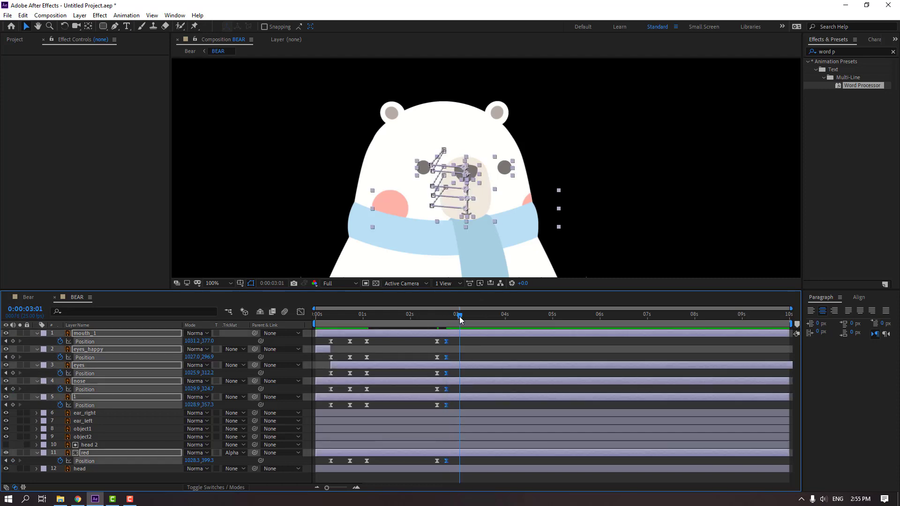
# - Paste each face layer's first Position keyframe at 0:00:03:01, including mouth, eyes, nose and red cheeks
pyautogui.click(496, 357)
pyautogui.click(331, 341)
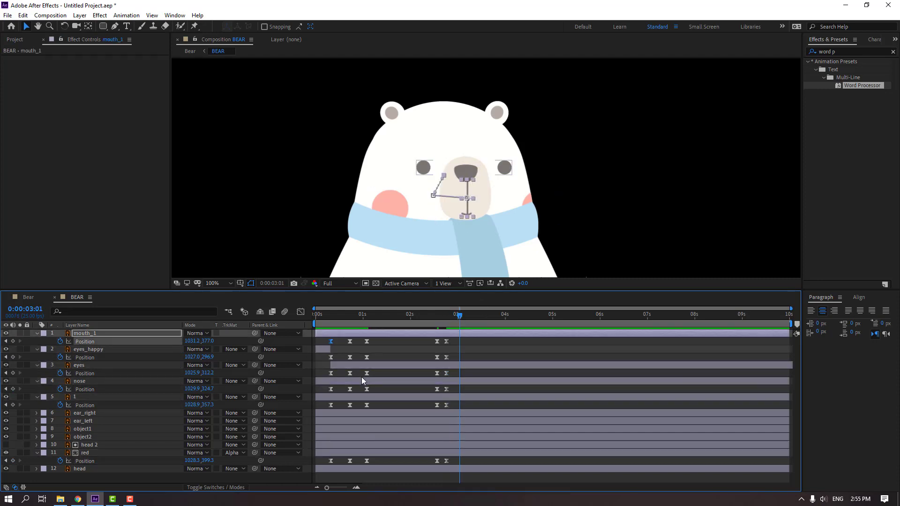
pyautogui.hotkey('ctrl', 'c')
pyautogui.hotkey('ctrl', 'v')
pyautogui.click(331, 357)
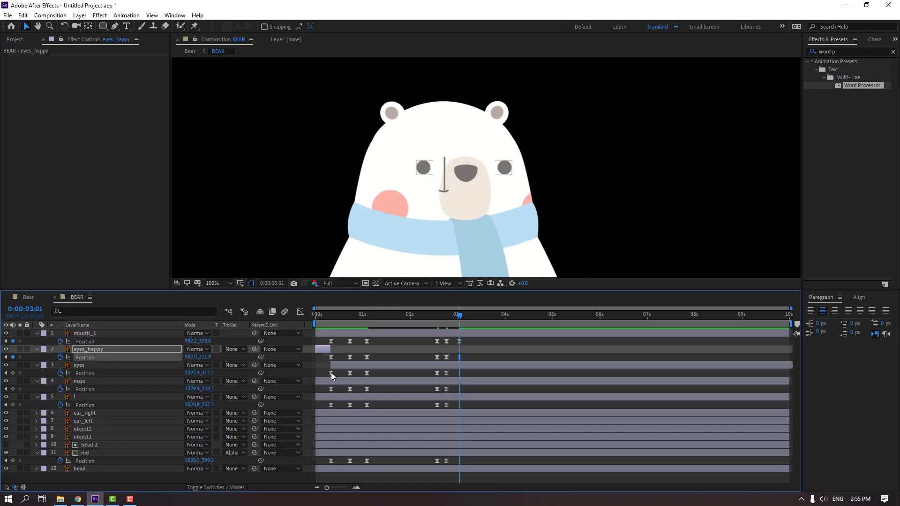
pyautogui.click(331, 373)
pyautogui.hotkey('ctrl', 'c')
pyautogui.hotkey('ctrl', 'v')
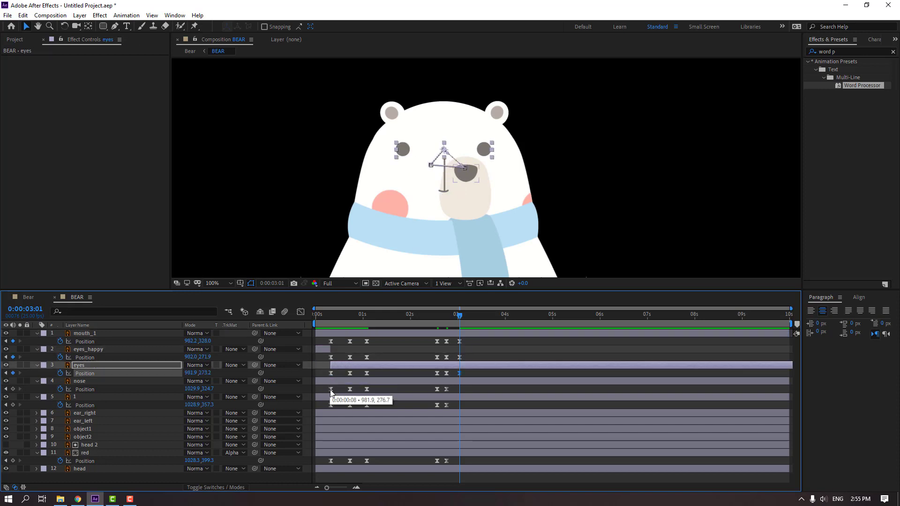
pyautogui.click(331, 389)
pyautogui.hotkey('ctrl', 'c')
pyautogui.hotkey('ctrl', 'v')
pyautogui.click(331, 405)
pyautogui.hotkey('ctrl', 'c')
pyautogui.hotkey('ctrl', 'v')
pyautogui.click(331, 461)
pyautogui.hotkey('ctrl', 'c')
pyautogui.hotkey('ctrl', 'v')
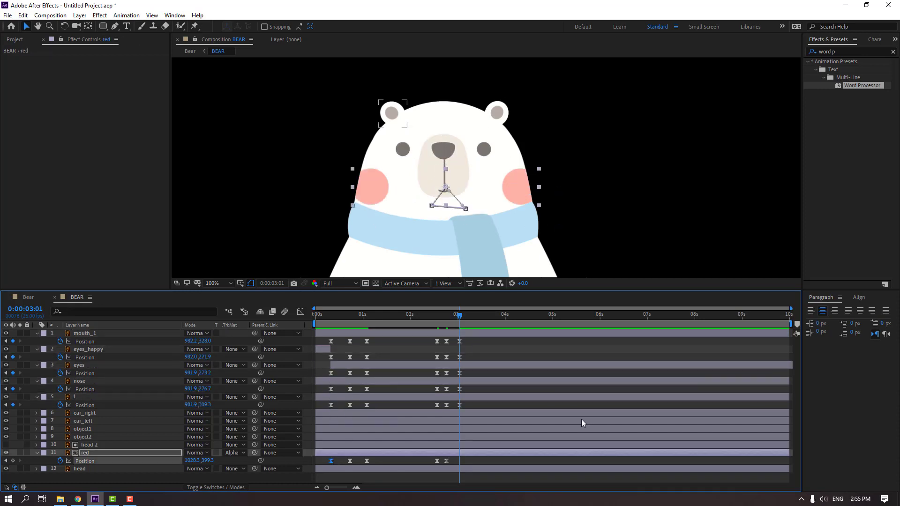
# - Split the eyes layer at 0:00:03:01 with Edit > Split Layer and delete the eyes 2 part
pyautogui.click(419, 315)
pyautogui.moveTo(421, 318); pyautogui.dragTo(469, 319)
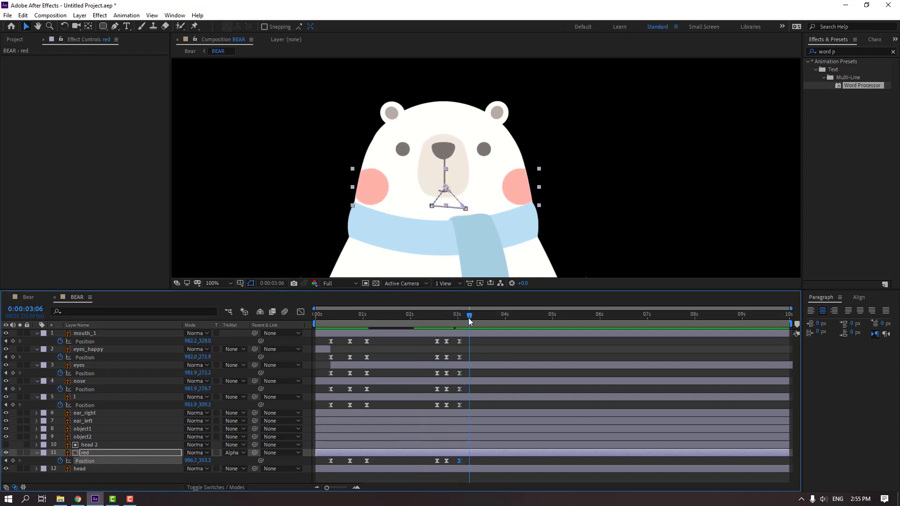
pyautogui.click(470, 349)
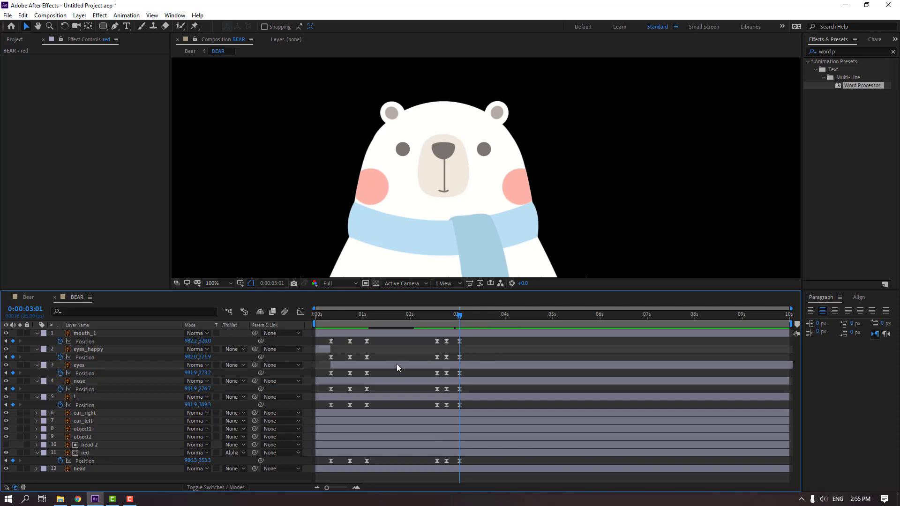
pyautogui.click(83, 366)
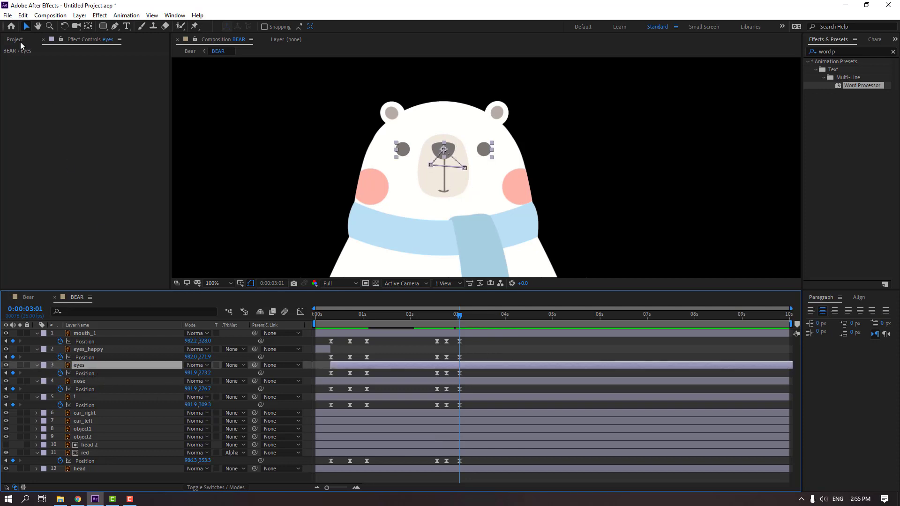
pyautogui.click(23, 15)
pyautogui.click(43, 146)
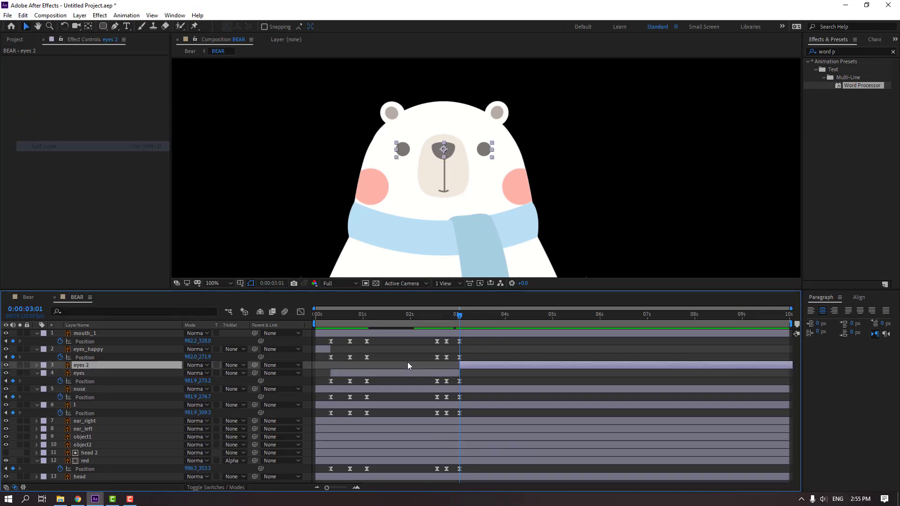
pyautogui.press('Delete')
# - Split eyes_happy at 0:00:03:01 and remove eyes_happy 2's Position animation
pyautogui.click(97, 350)
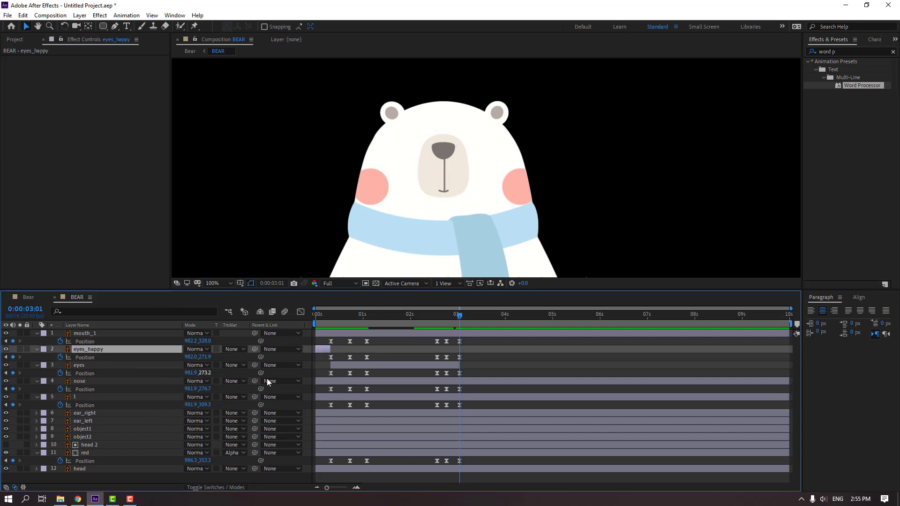
pyautogui.hotkey('ctrl', 'shift', 'd')
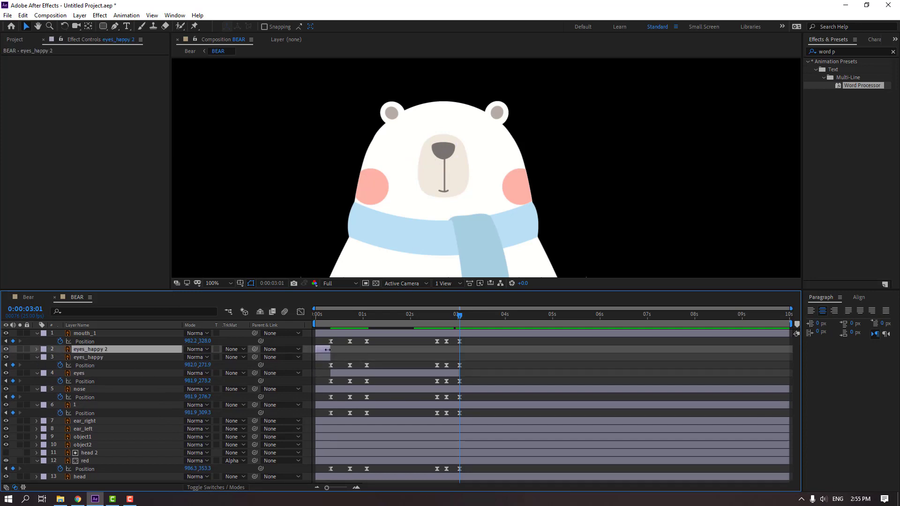
pyautogui.moveTo(329, 351); pyautogui.dragTo(471, 352)
pyautogui.press('u')
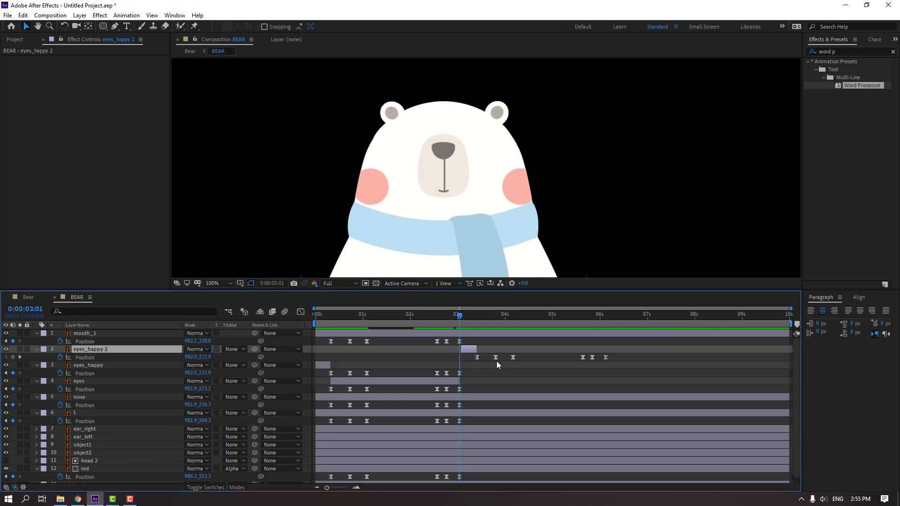
pyautogui.click(59, 358)
pyautogui.click(36, 350)
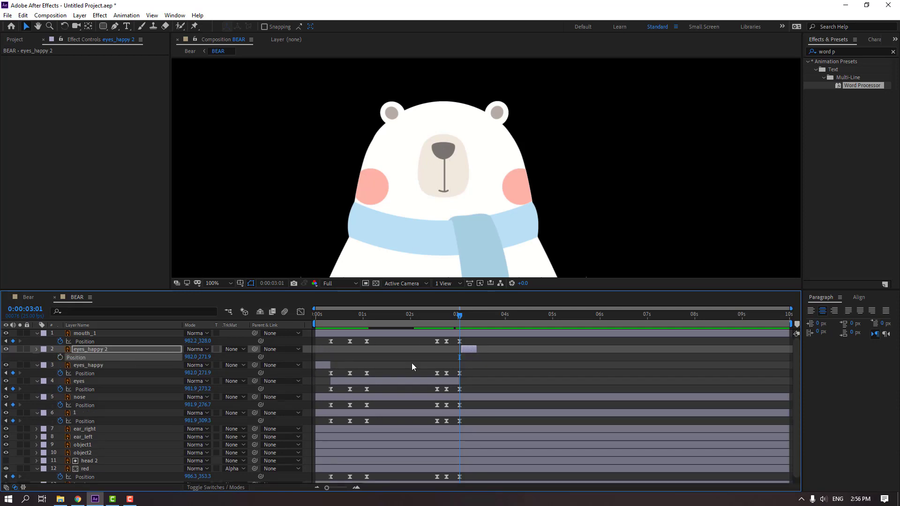
# - Extend eyes_happy 2's out point to the end of the BEAR timeline
pyautogui.moveTo(473, 351); pyautogui.dragTo(785, 350)
pyautogui.click(474, 358)
pyautogui.click(444, 314)
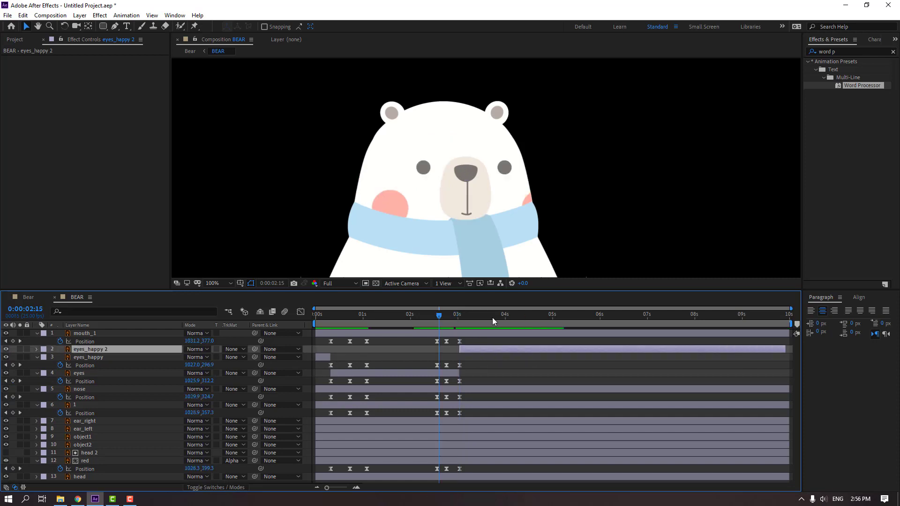
pyautogui.moveTo(492, 317); pyautogui.dragTo(53, 296)
# - Preview the login screen in the main Bear composition
pyautogui.click(52, 297)
pyautogui.press('space')
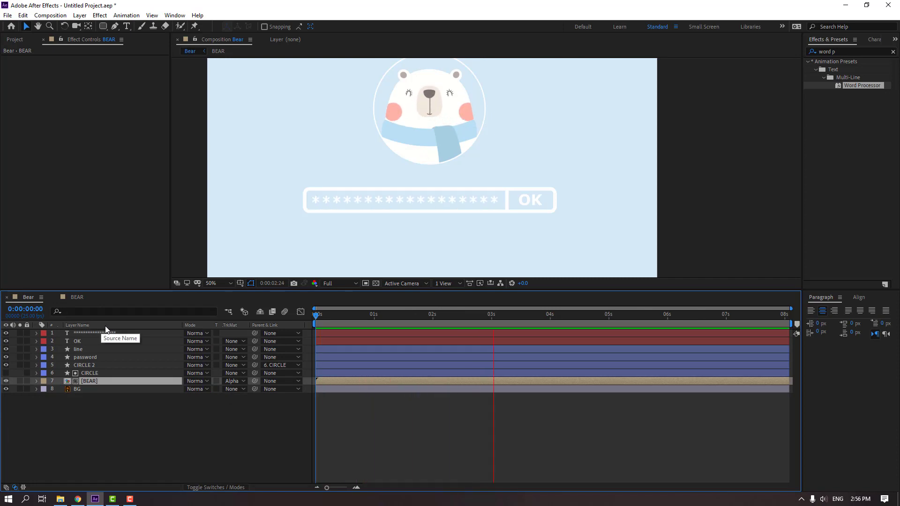
pyautogui.press('space')
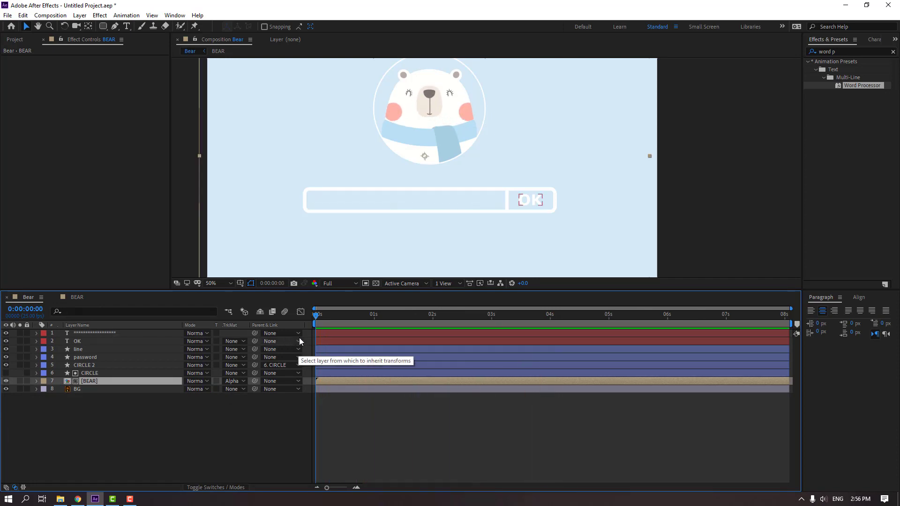
# - Enable Position keyframing on ear_right and ear_left and place the keyframes at 0:00:00:08
pyautogui.click(77, 297)
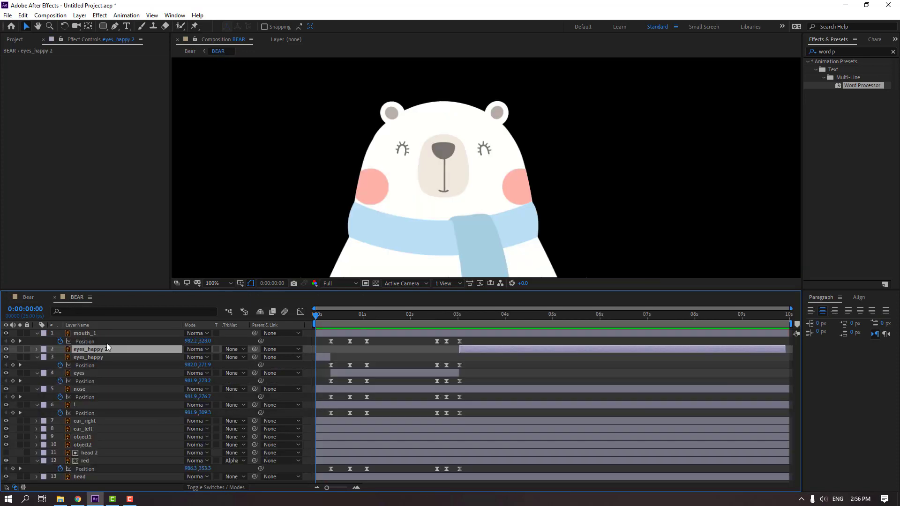
pyautogui.click(99, 424)
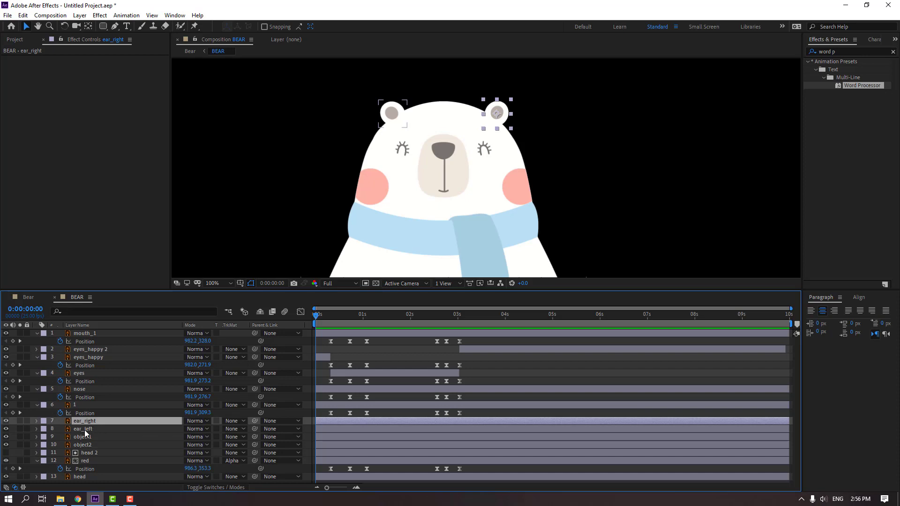
pyautogui.keyDown('shift'); pyautogui.click(86, 430); pyautogui.keyUp('shift')
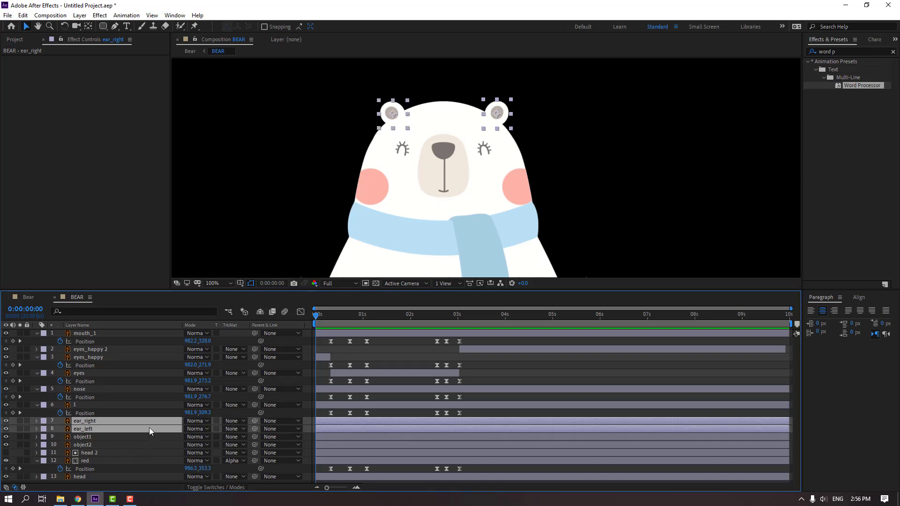
pyautogui.press('p')
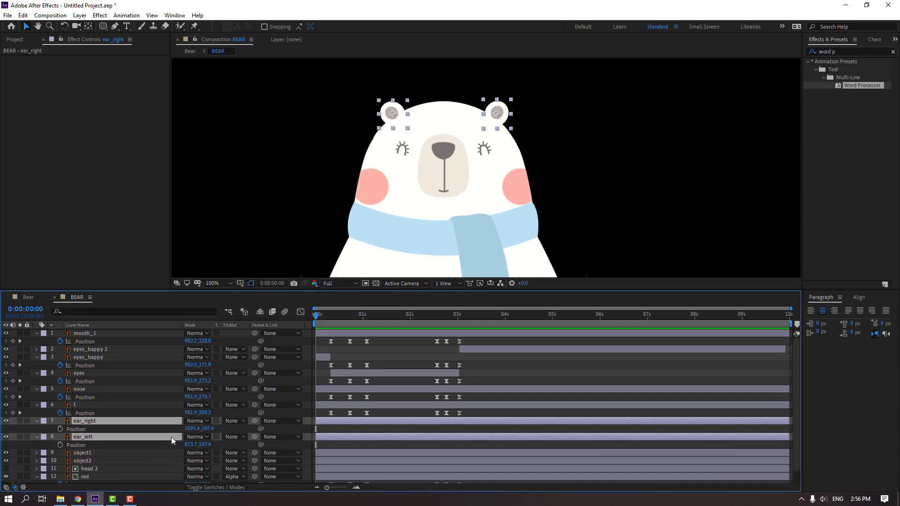
pyautogui.click(60, 429)
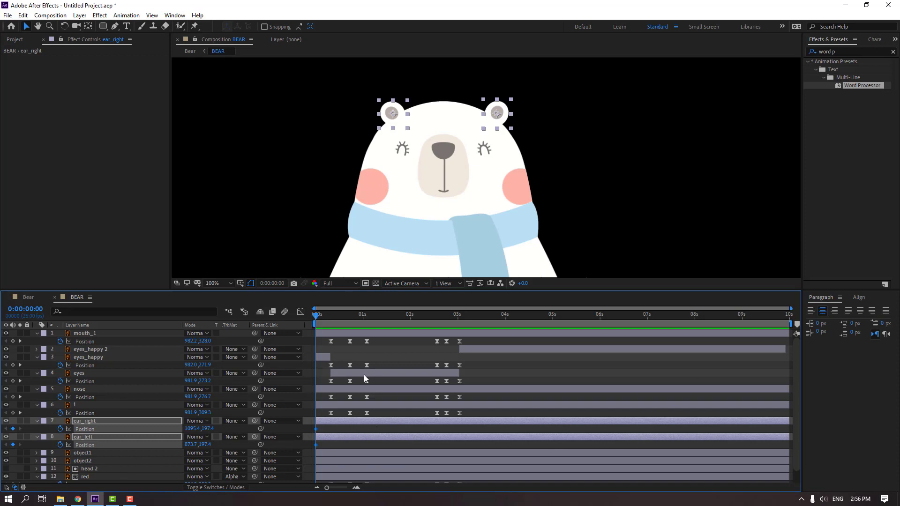
pyautogui.moveTo(323, 318); pyautogui.dragTo(331, 319)
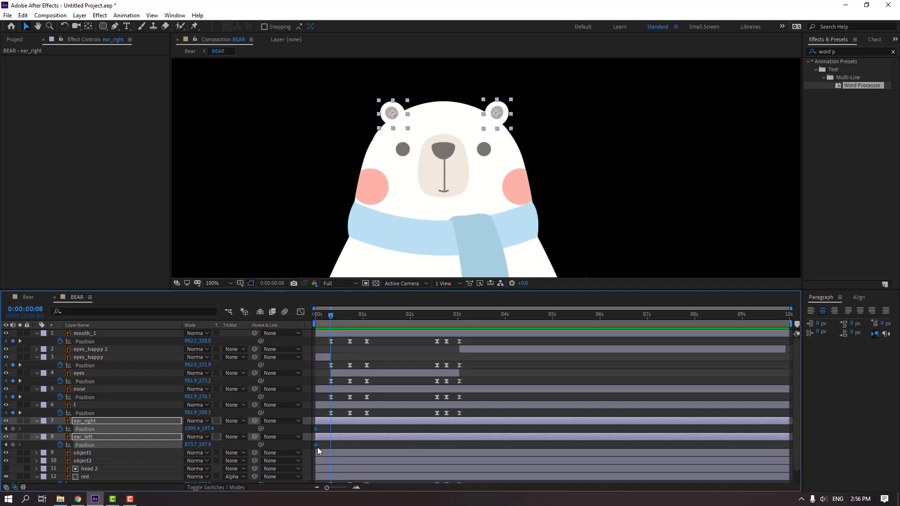
pyautogui.press('F10')
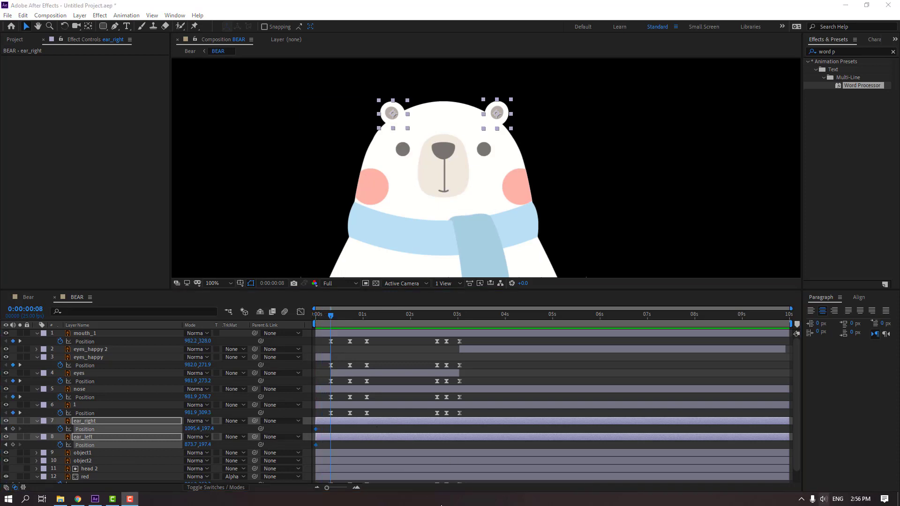
pyautogui.moveTo(316, 429); pyautogui.dragTo(331, 429)
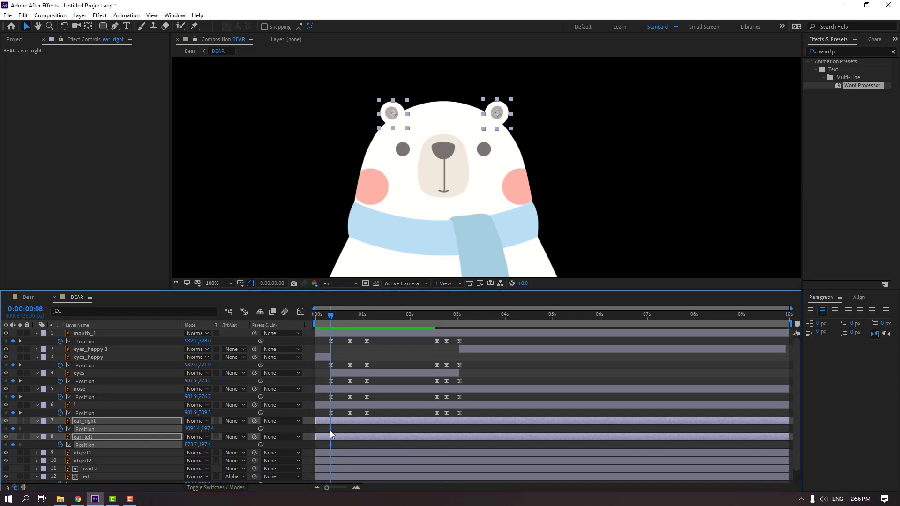
# - Nudge both ears down with Shift+Down and Down
pyautogui.click(342, 437)
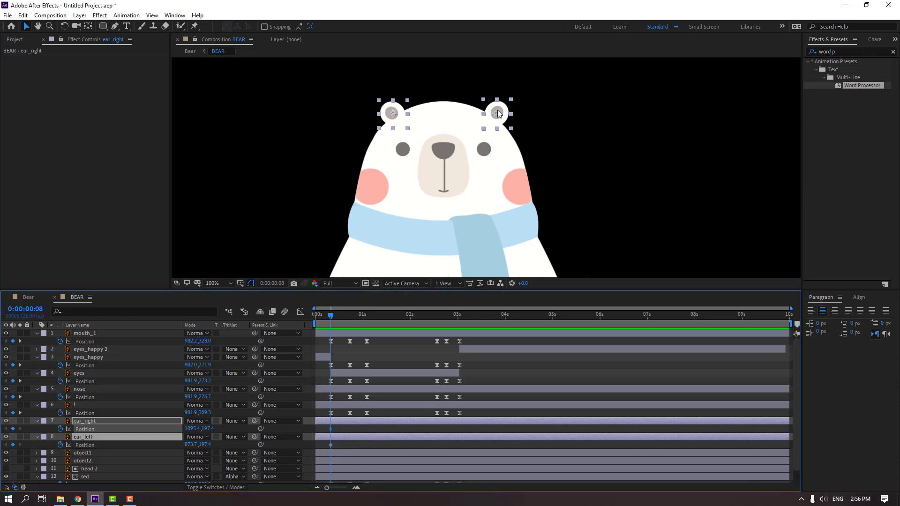
pyautogui.click(498, 111)
pyautogui.scroll(2, 498, 113)
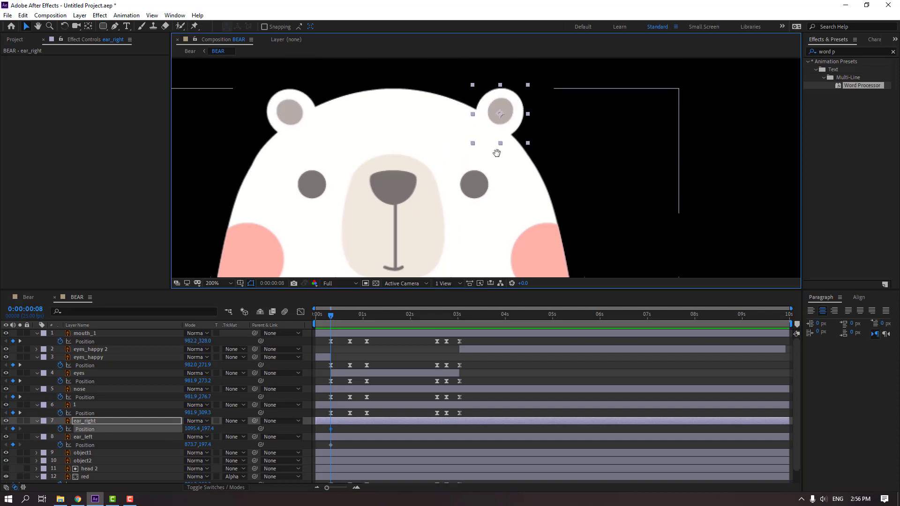
pyautogui.keyDown('ctrl'); pyautogui.click(336, 436); pyautogui.keyUp('ctrl')
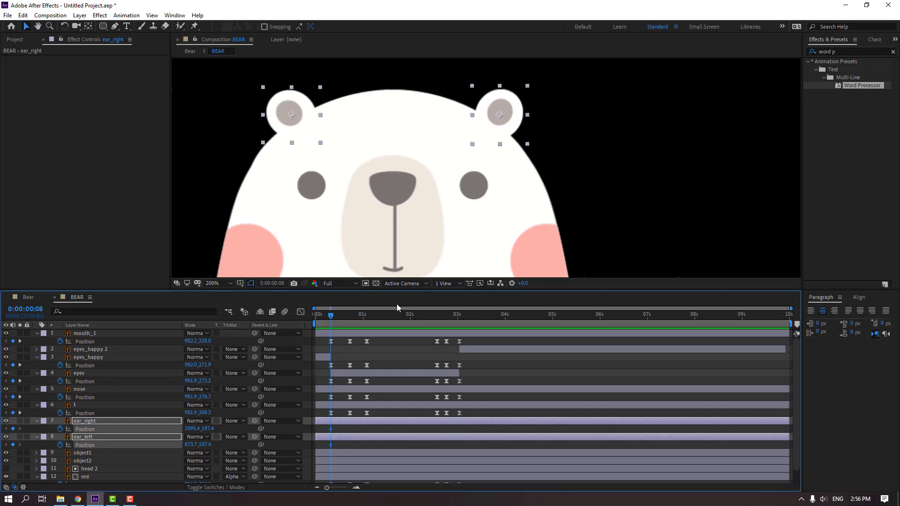
pyautogui.hotkey('shift', 'Down')
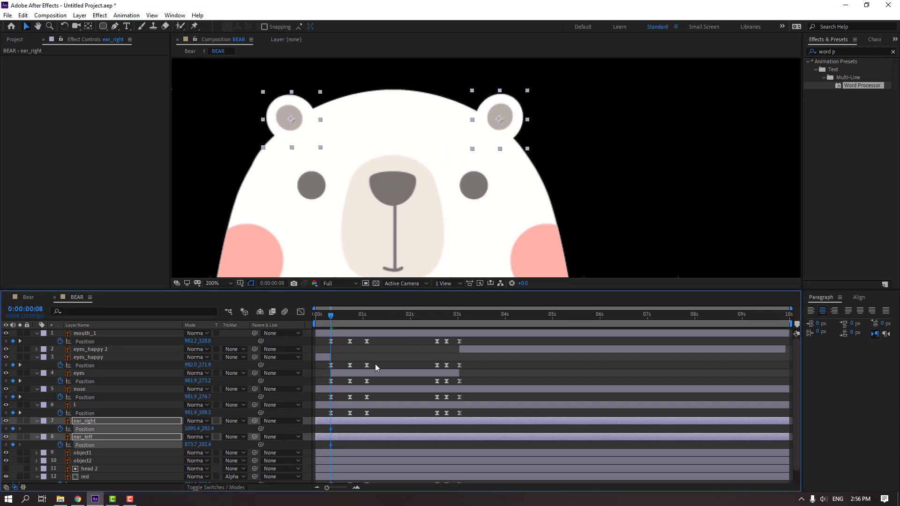
pyautogui.press('Down')
pyautogui.press('Down')
pyautogui.press('Down')
pyautogui.press('Down')
pyautogui.press('Down')
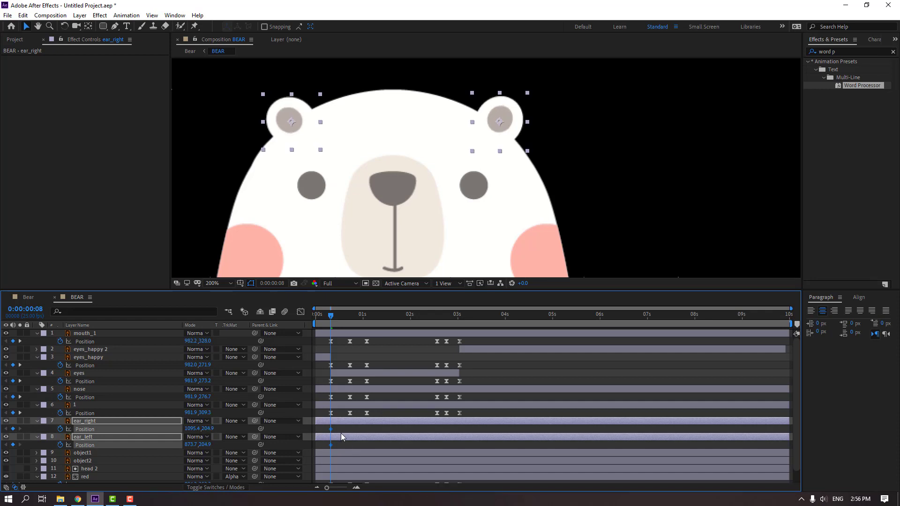
pyautogui.click(327, 353)
# - At 0:00:00:18, lower both ears further with Shift+Down and Down
pyautogui.moveTo(333, 316); pyautogui.dragTo(349, 316)
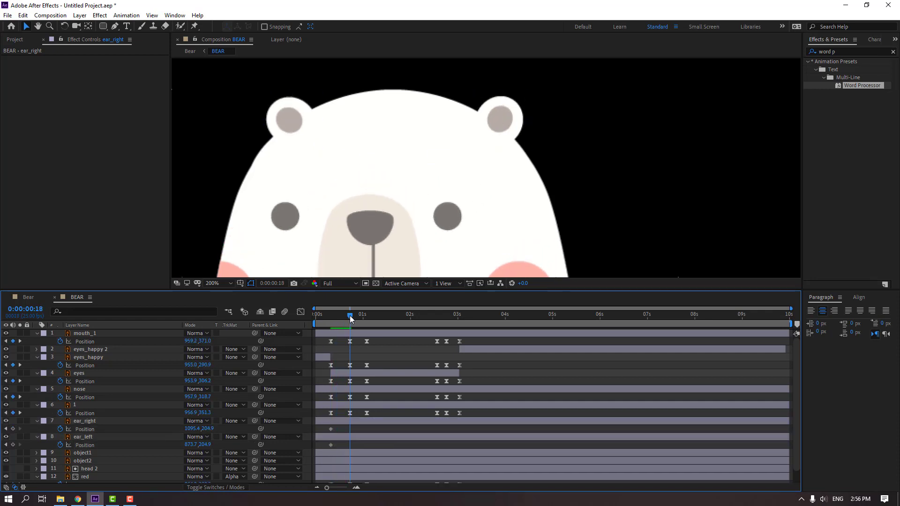
pyautogui.click(364, 422)
pyautogui.keyDown('shift'); pyautogui.click(362, 439); pyautogui.keyUp('shift')
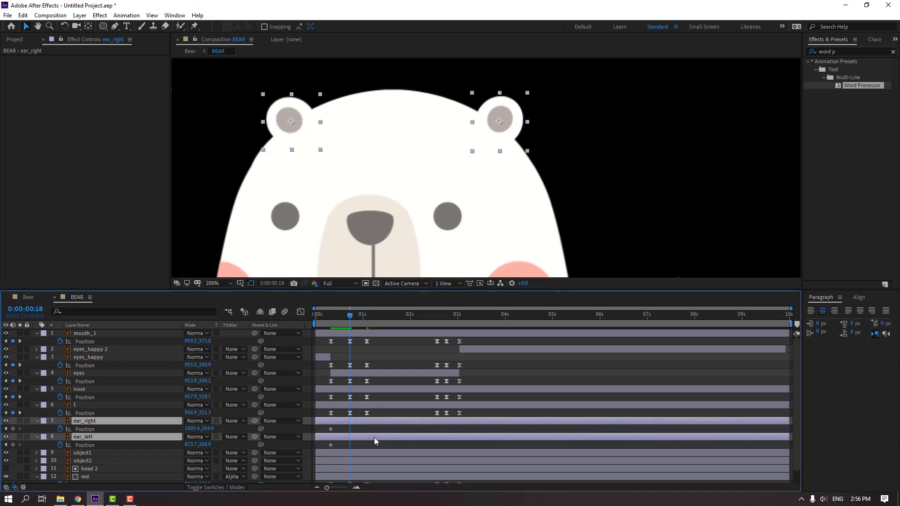
pyautogui.hotkey('shift', 'Down')
pyautogui.press('Down')
pyautogui.press('Down')
pyautogui.press('Down')
pyautogui.press('Down')
pyautogui.press('Down')
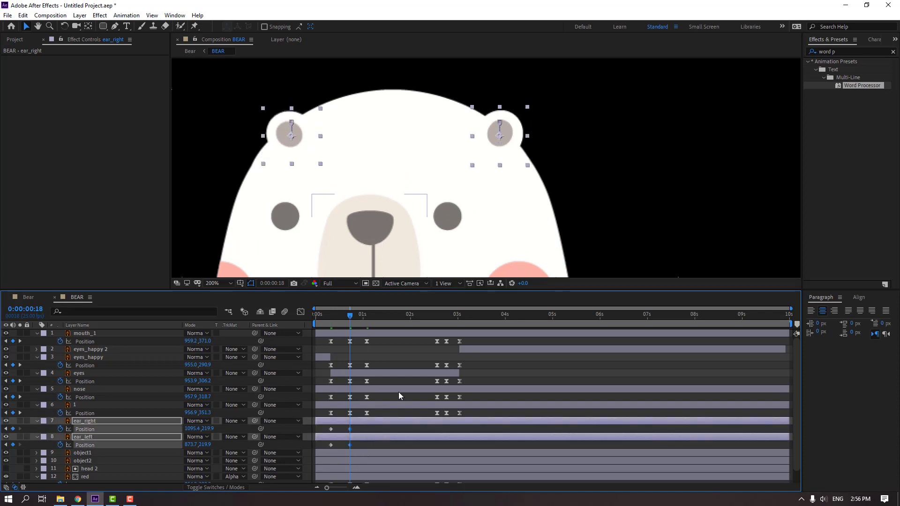
pyautogui.press('F2')
pyautogui.scroll(-2, 403, 222)
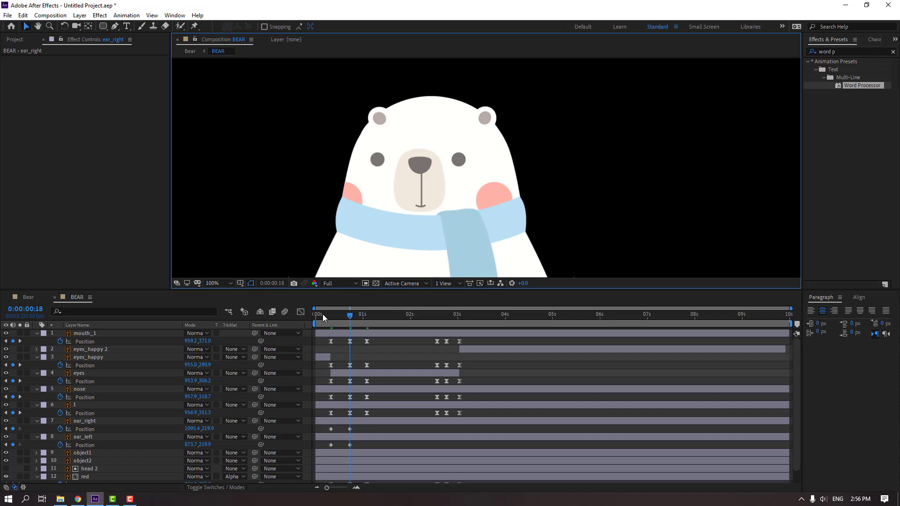
# - Nudge both ears two steps left at 0:00:00:18 and select all ear Position keyframes
pyautogui.moveTo(322, 314); pyautogui.dragTo(350, 313)
pyautogui.click(361, 431)
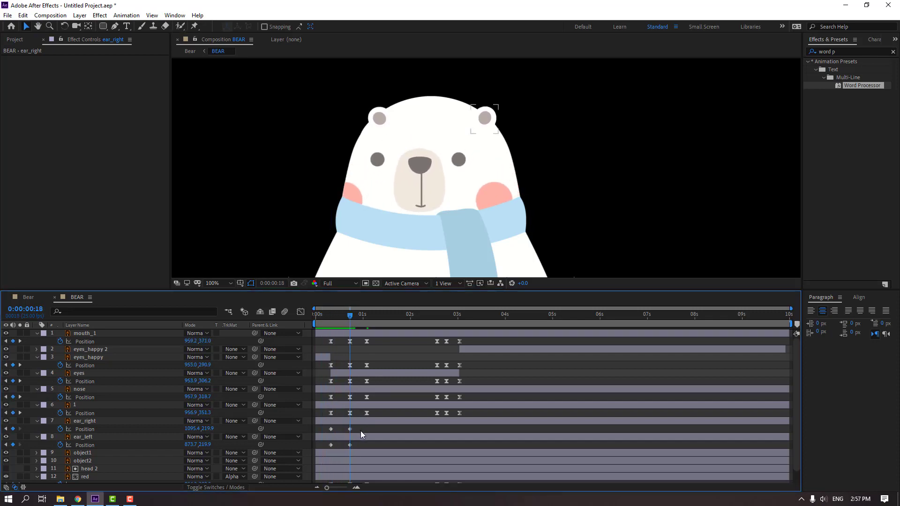
pyautogui.moveTo(361, 431); pyautogui.dragTo(349, 448)
pyautogui.press('Left')
pyautogui.press('Left')
pyautogui.press('Left')
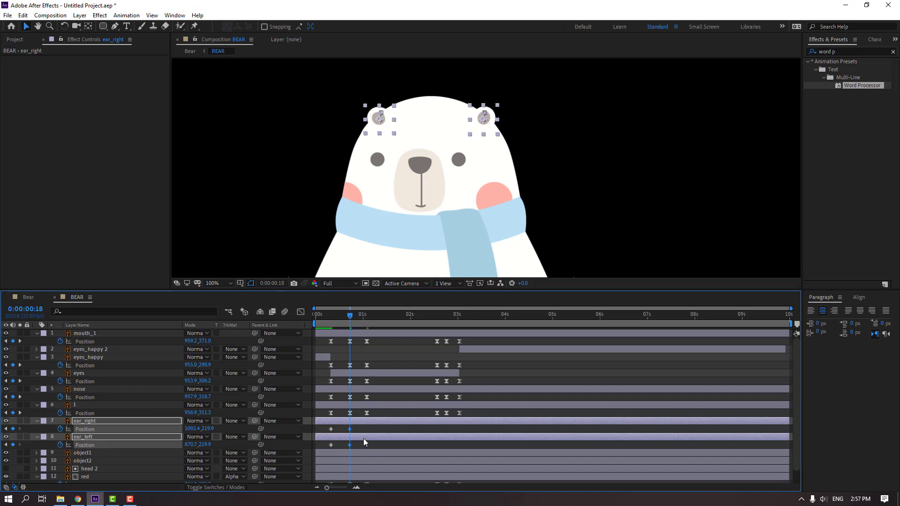
pyautogui.press('Left')
pyautogui.press('Left')
pyautogui.press('Left')
pyautogui.press('Left')
pyautogui.press('Left')
pyautogui.press('Left')
pyautogui.press('Left')
pyautogui.press('Left')
pyautogui.press('Left')
pyautogui.press('Left')
pyautogui.press('Left')
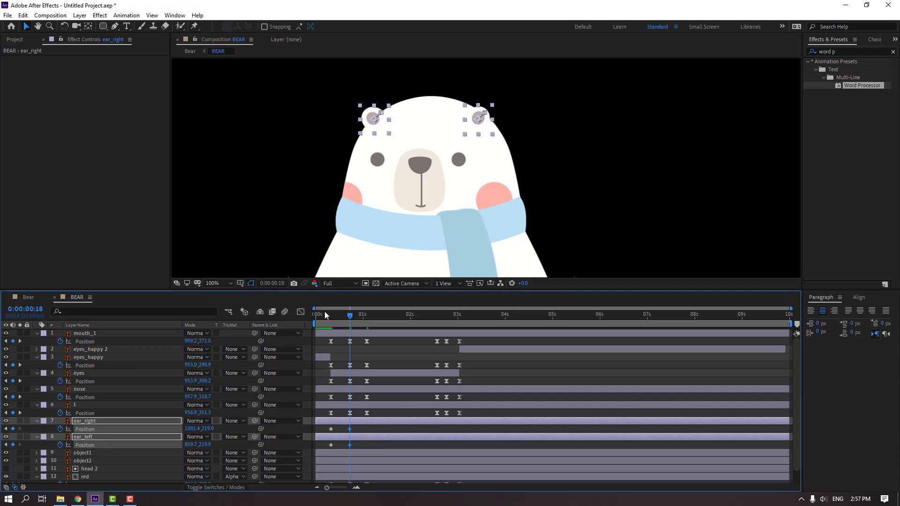
pyautogui.moveTo(325, 314); pyautogui.dragTo(355, 314)
pyautogui.moveTo(377, 430); pyautogui.dragTo(318, 447)
# - Apply Easy Ease to the selected ear keyframes and preview the ear motion
pyautogui.rightClick(330, 446)
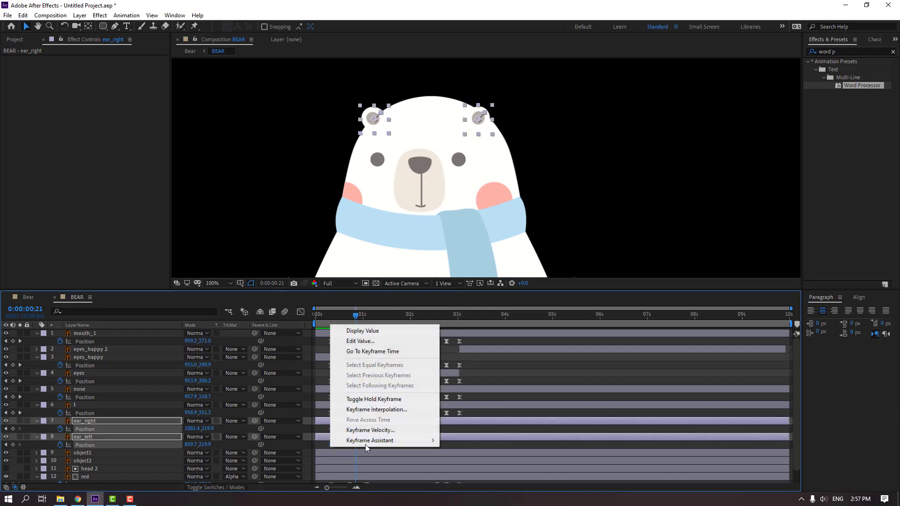
pyautogui.moveTo(366, 443)
pyautogui.click(464, 373)
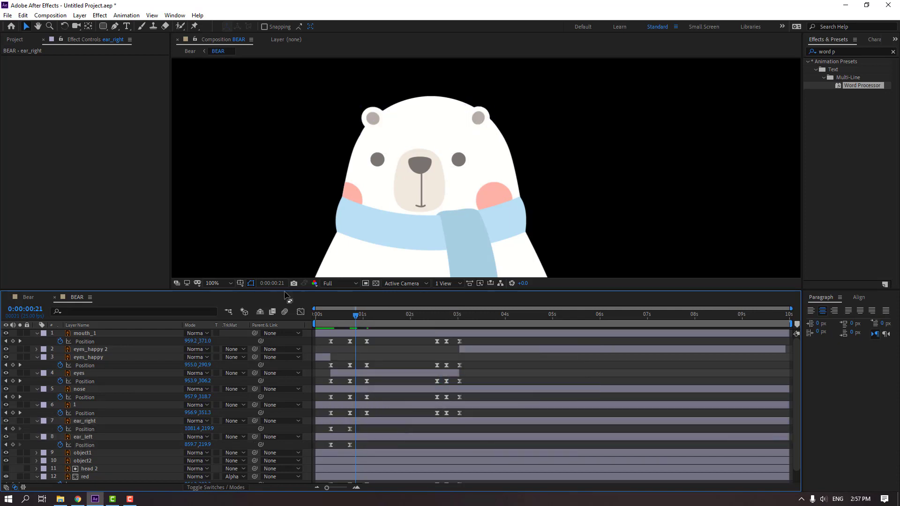
pyautogui.press('space')
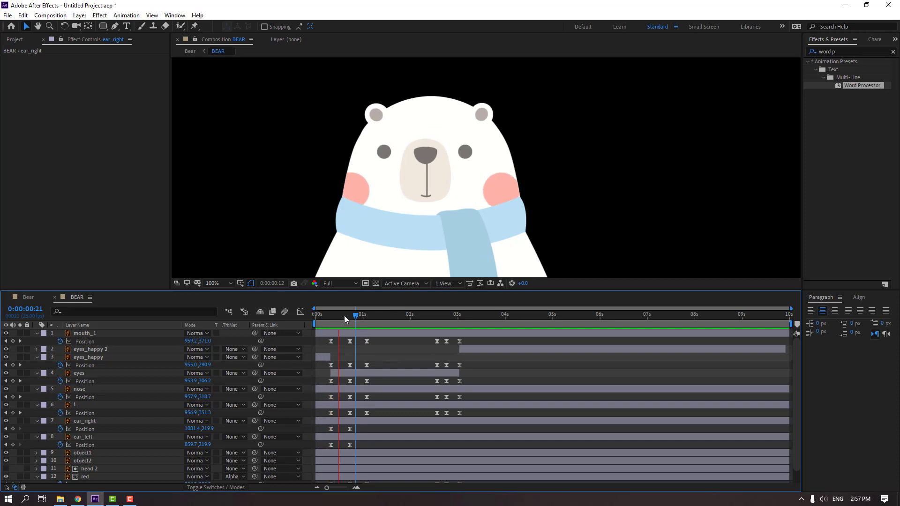
# - Add hold Position keyframes for ear_right and ear_left at 0:00:01:02
pyautogui.moveTo(354, 315); pyautogui.dragTo(364, 319)
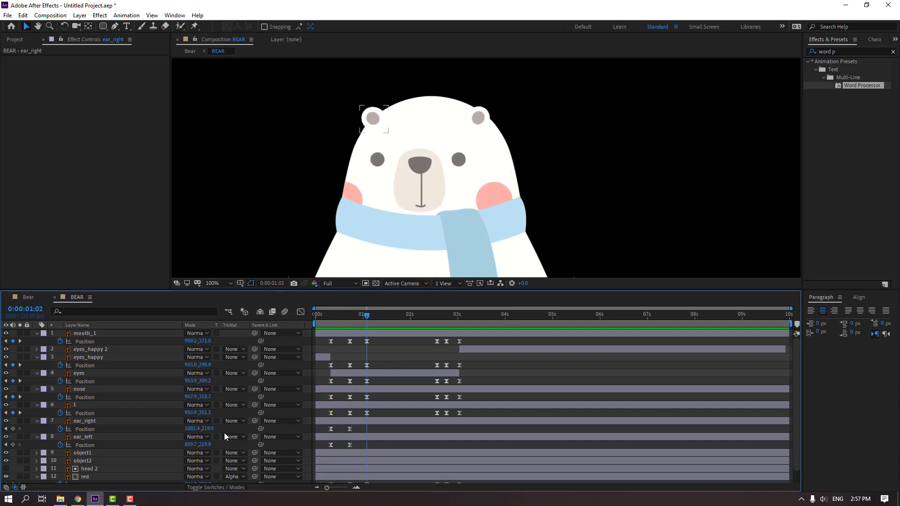
pyautogui.click(12, 429)
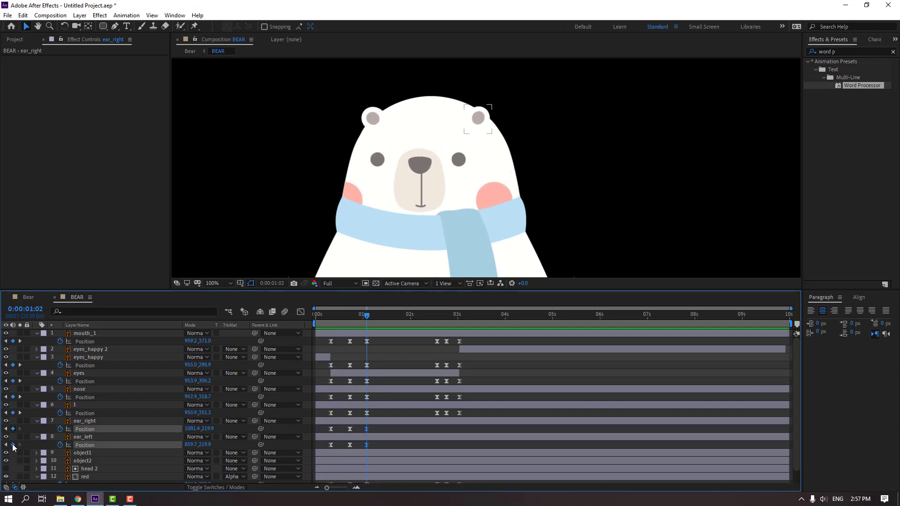
pyautogui.click(12, 445)
pyautogui.press('pagedown')
pyautogui.moveTo(383, 318); pyautogui.dragTo(440, 320)
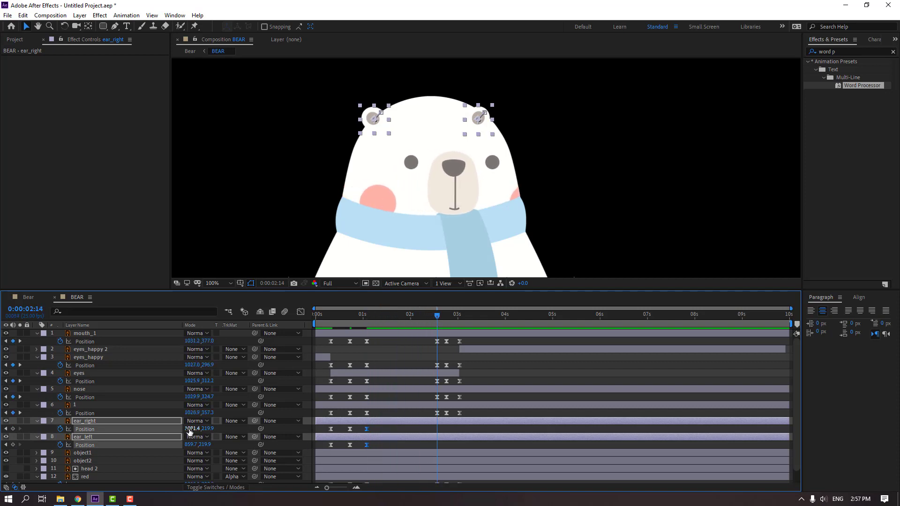
# - At 0:00:02:14, shift the ears right, setting Y to 220.9 and the right ear to 224.9
pyautogui.moveTo(191, 430); pyautogui.dragTo(214, 427)
pyautogui.click(473, 426)
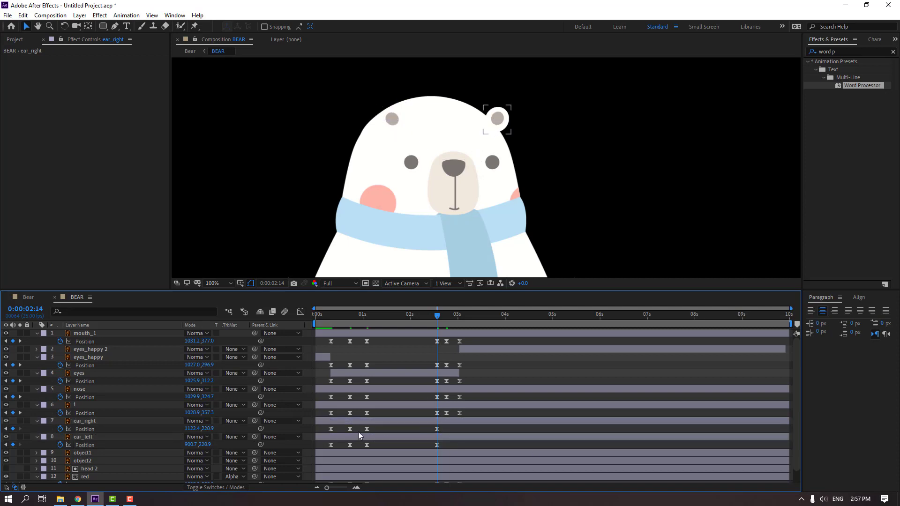
pyautogui.moveTo(192, 428); pyautogui.dragTo(214, 428)
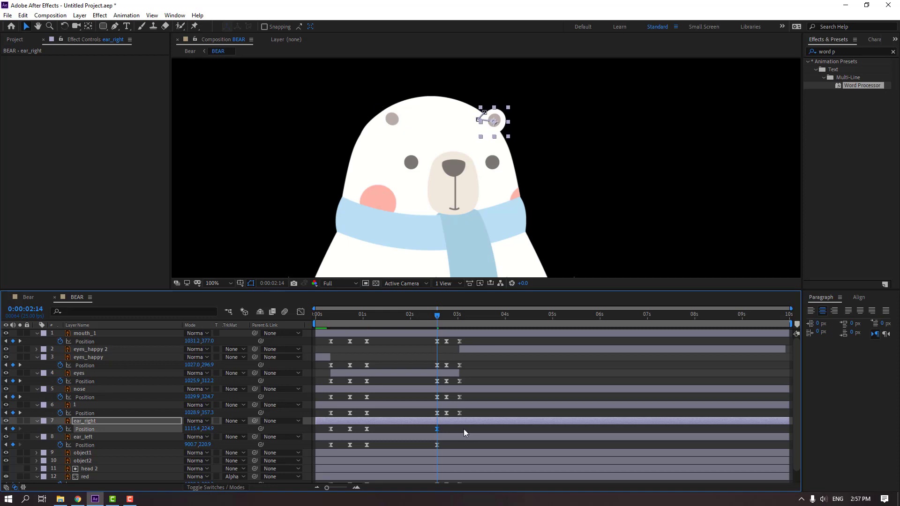
pyautogui.click(462, 431)
# - Preview the ear motion, then add Position keyframes for both ears at 0:00:02:19
pyautogui.moveTo(354, 319); pyautogui.dragTo(439, 323)
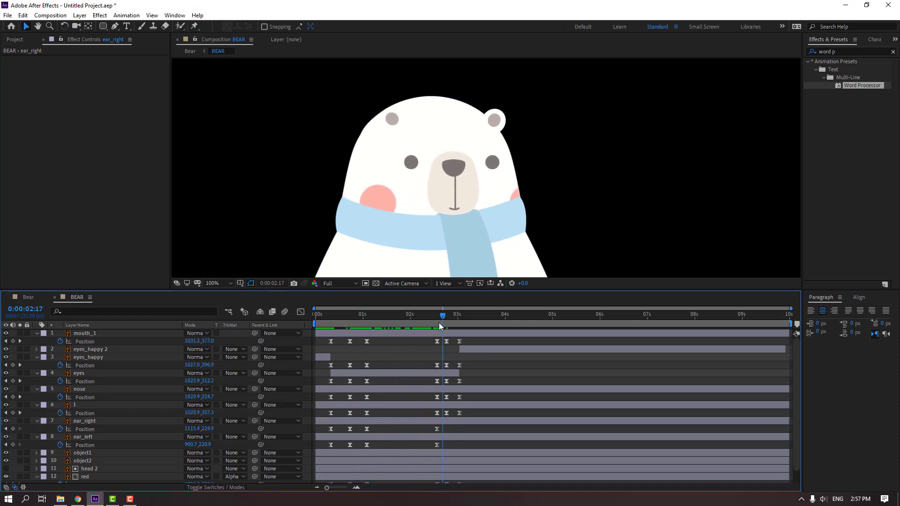
pyautogui.press('space')
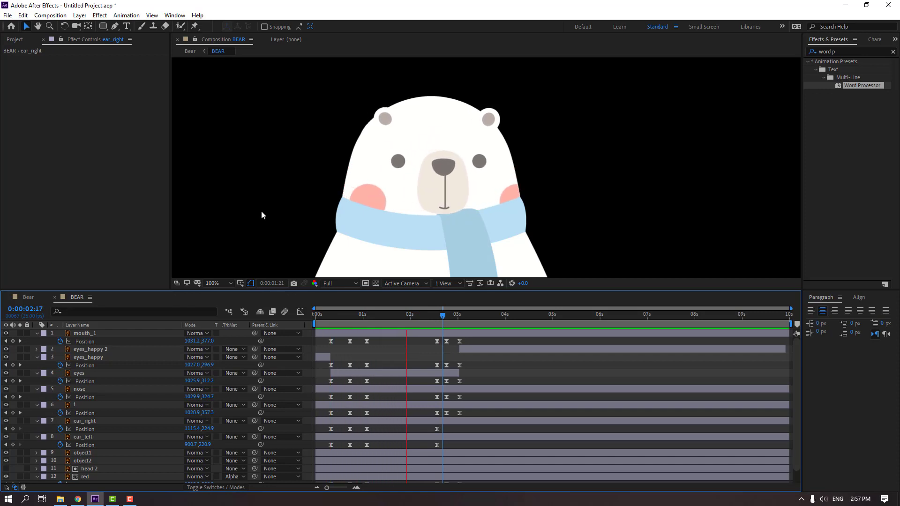
pyautogui.click(430, 316)
pyautogui.moveTo(432, 313); pyautogui.dragTo(447, 316)
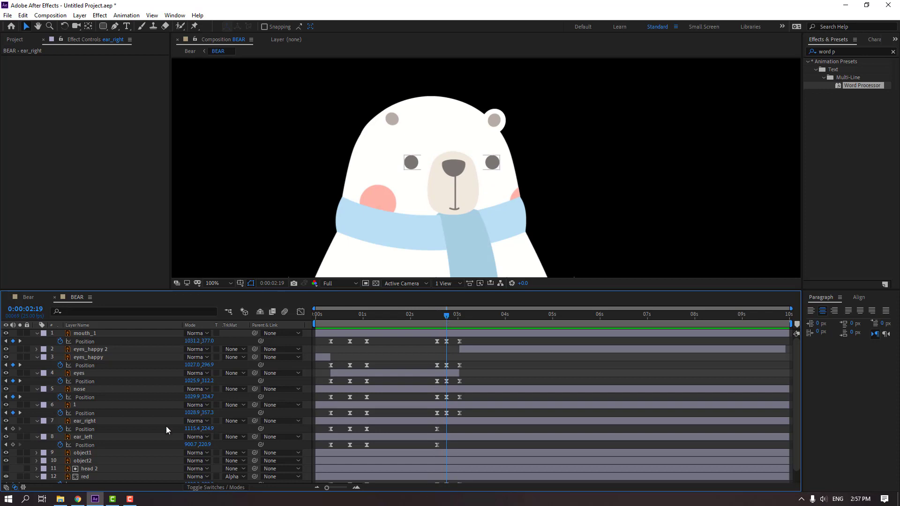
pyautogui.click(22, 438)
pyautogui.click(12, 429)
pyautogui.click(13, 445)
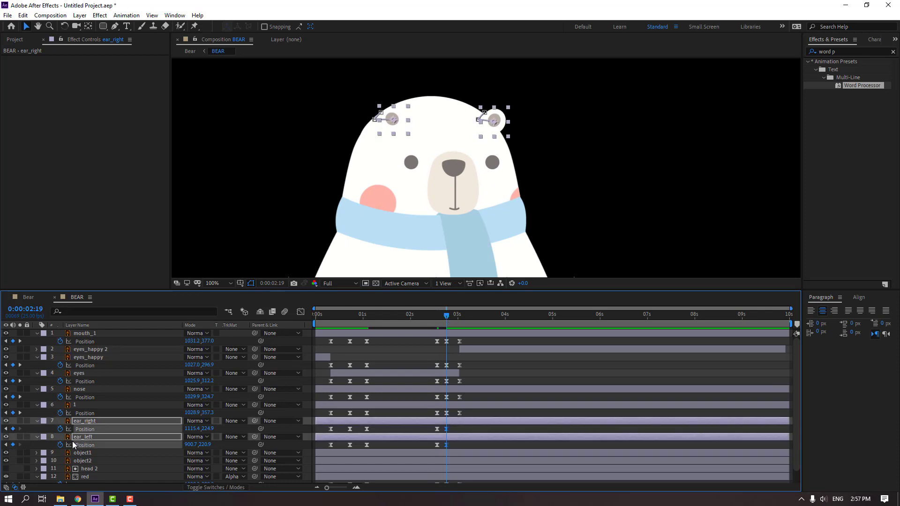
pyautogui.moveTo(449, 315); pyautogui.dragTo(462, 318)
# - Paste the ears' first Position keyframes at 0:00:03:01, restoring 1095.4,204.9 and 873.7,204.9, then preview
pyautogui.click(481, 433)
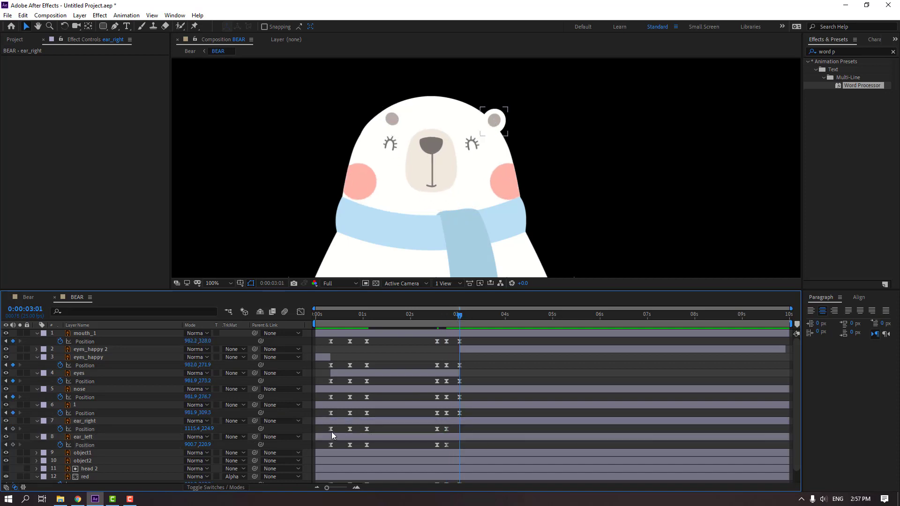
pyautogui.click(331, 429)
pyautogui.hotkey('ctrl', 'c')
pyautogui.hotkey('ctrl', 'v')
pyautogui.click(332, 444)
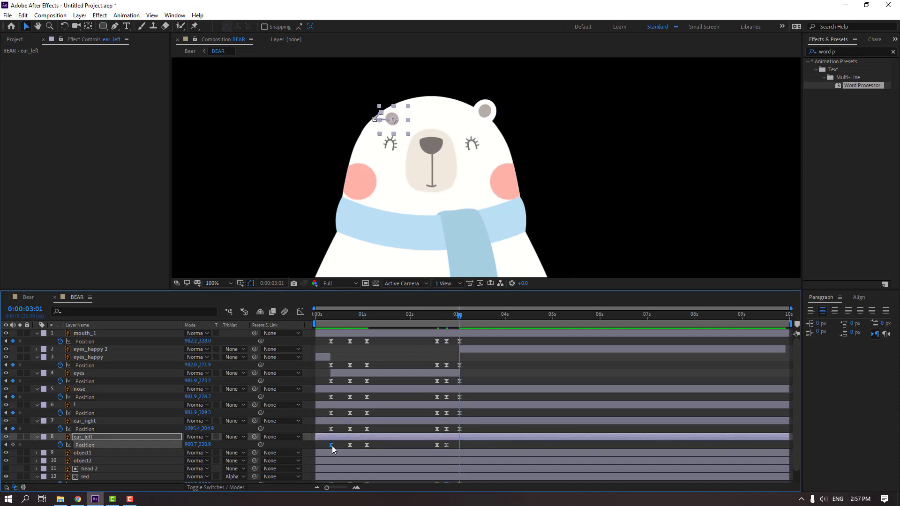
pyautogui.click(493, 369)
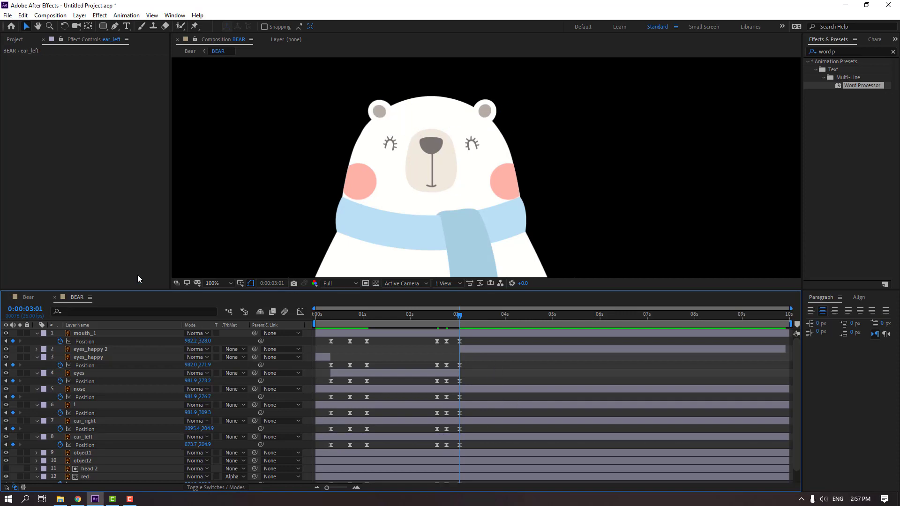
pyautogui.click(28, 297)
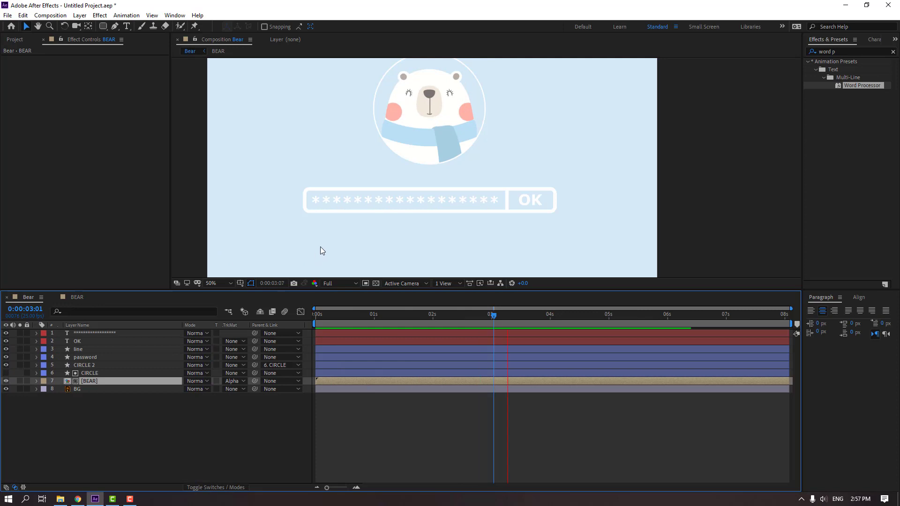
pyautogui.click(77, 297)
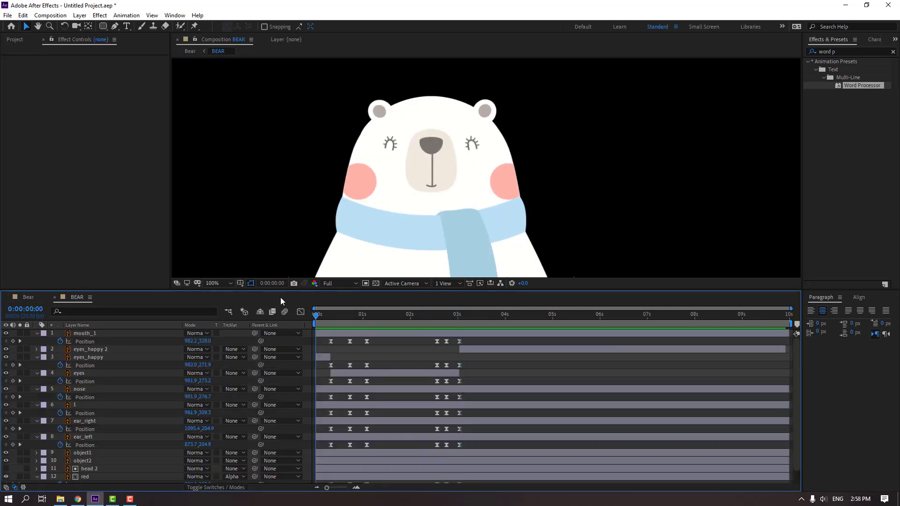
# - Solo object1 and drag its anchor point to the top of the scarf tail with the Pan Behind tool
pyautogui.moveTo(381, 227); pyautogui.dragTo(351, 232)
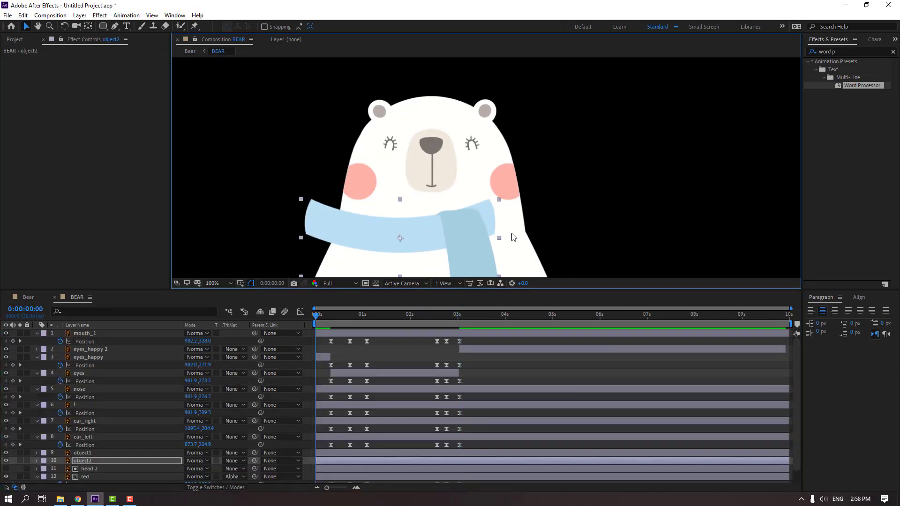
pyautogui.hotkey('ctrl', 'z')
pyautogui.moveTo(430, 240); pyautogui.dragTo(414, 174)
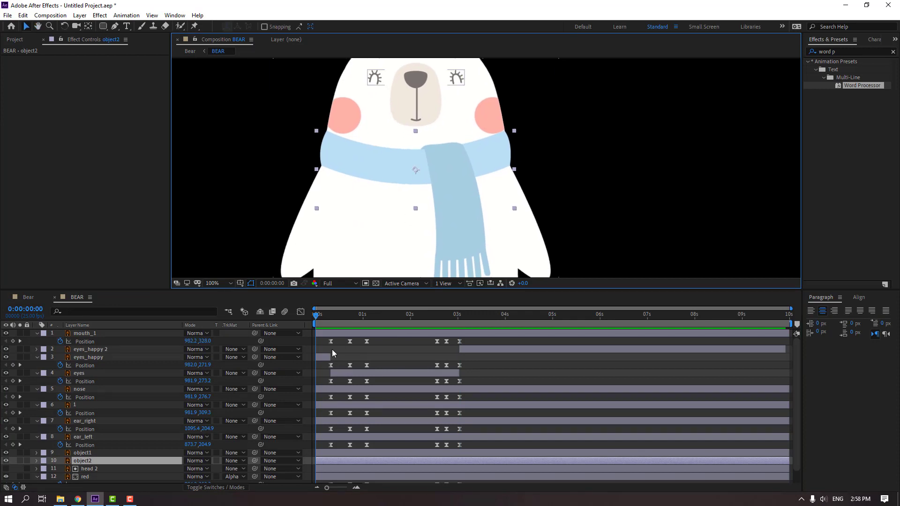
pyautogui.click(82, 453)
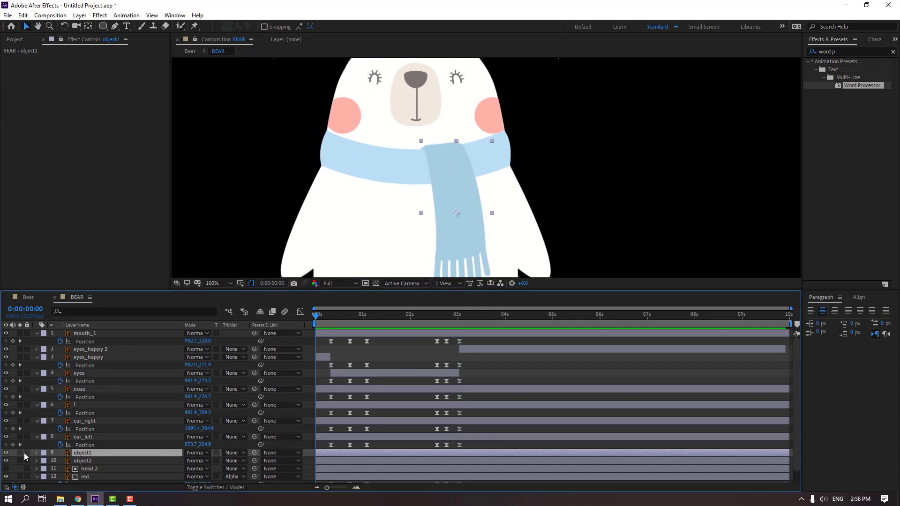
pyautogui.click(20, 452)
pyautogui.press('y')
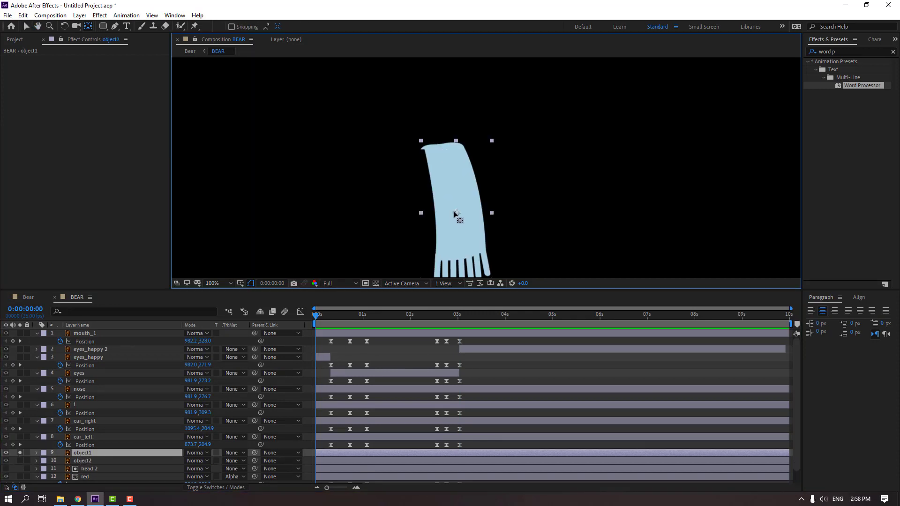
pyautogui.moveTo(446, 174); pyautogui.dragTo(443, 149)
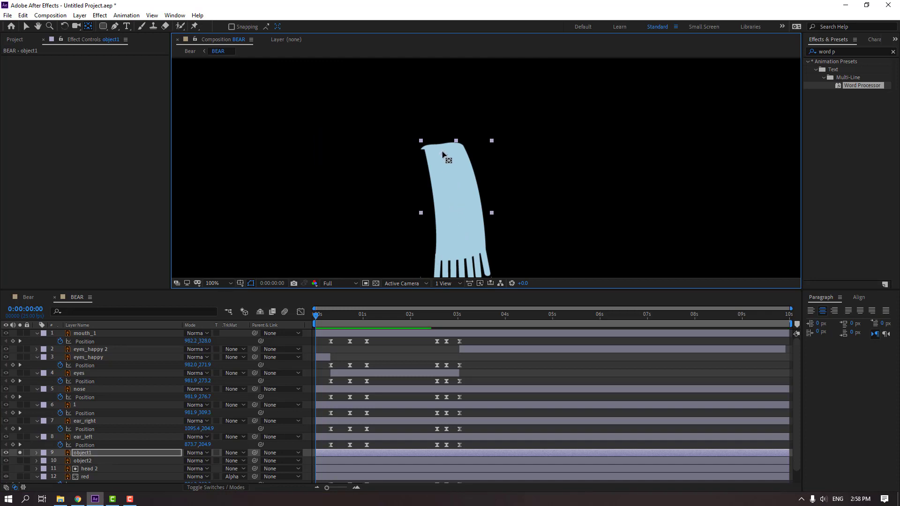
# - Switch back to the Selection tool, unsolo object1, and set the time to 0:00:00:08
pyautogui.click(27, 297)
pyautogui.click(77, 297)
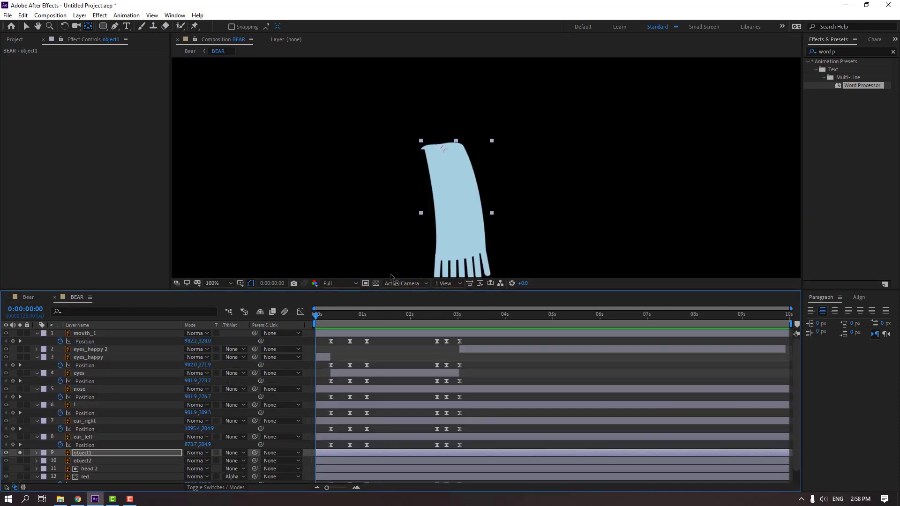
pyautogui.click(27, 28)
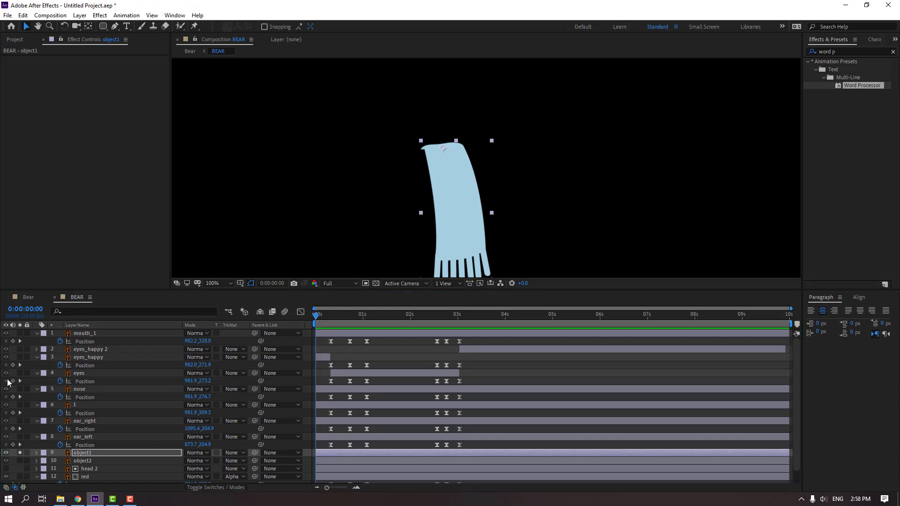
pyautogui.click(20, 452)
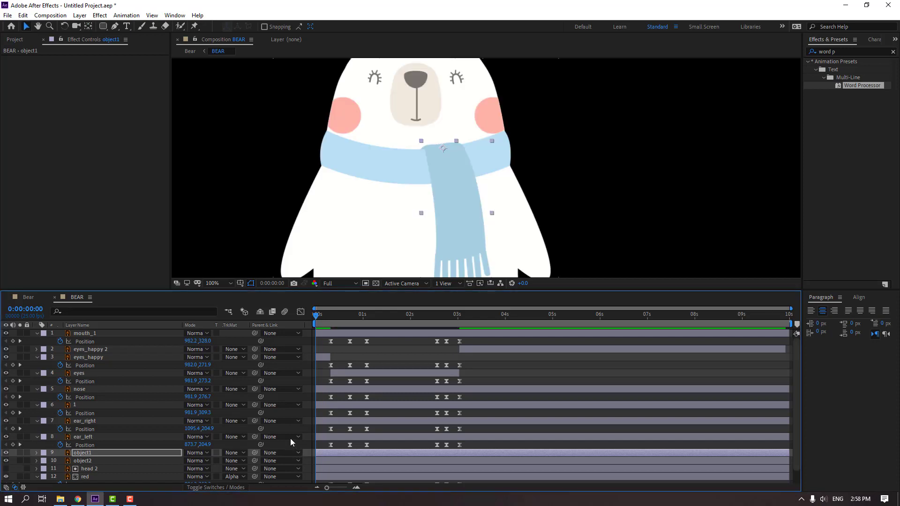
pyautogui.moveTo(324, 319); pyautogui.dragTo(331, 318)
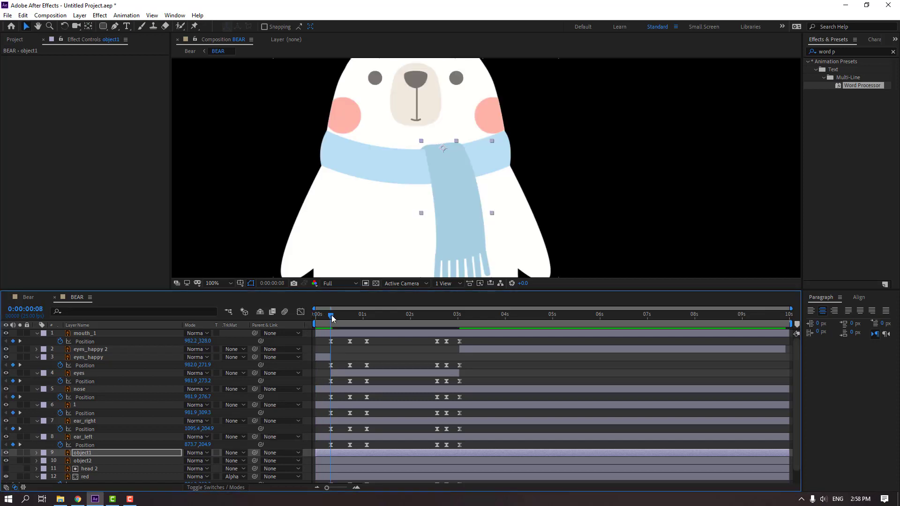
# - Reveal object1's Position and Rotation and enable keyframing on both
pyautogui.click(91, 455)
pyautogui.press('p')
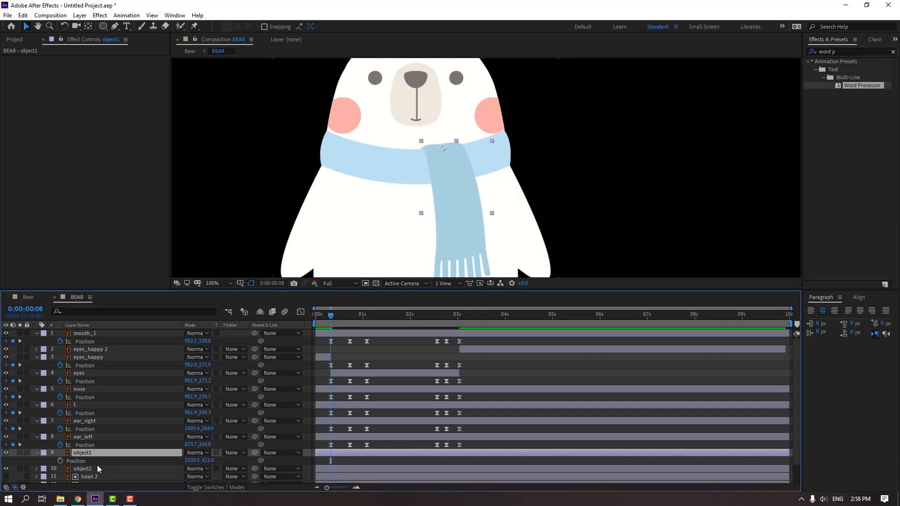
pyautogui.hotkey('shift', 'r')
pyautogui.scroll(-2, 106, 462)
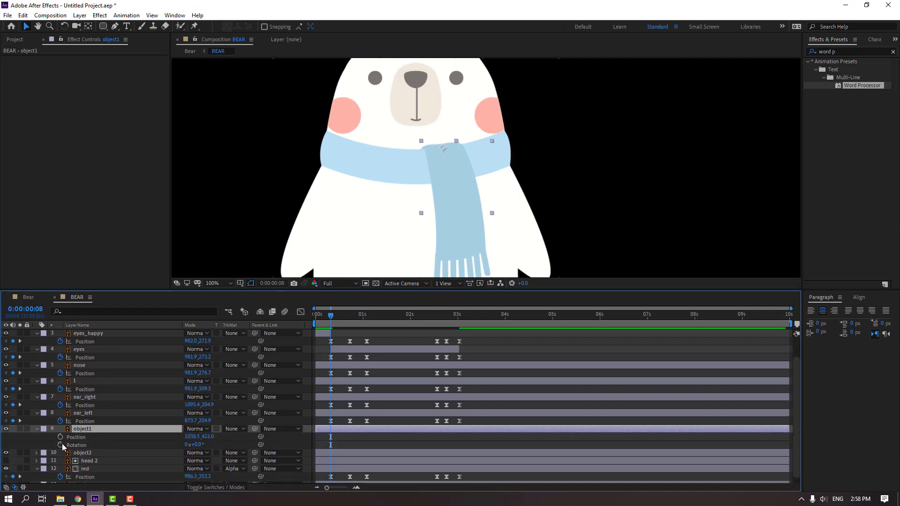
pyautogui.click(61, 444)
pyautogui.click(60, 437)
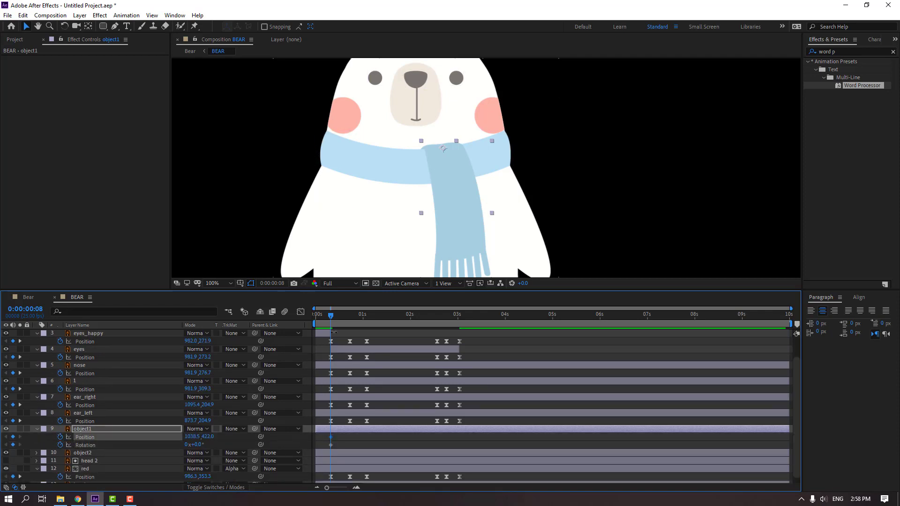
# - Lower the scarf tail to Y 447 at 0:00:00:18 and key 3° rotation at 0:00:00:19
pyautogui.moveTo(335, 316); pyautogui.dragTo(351, 318)
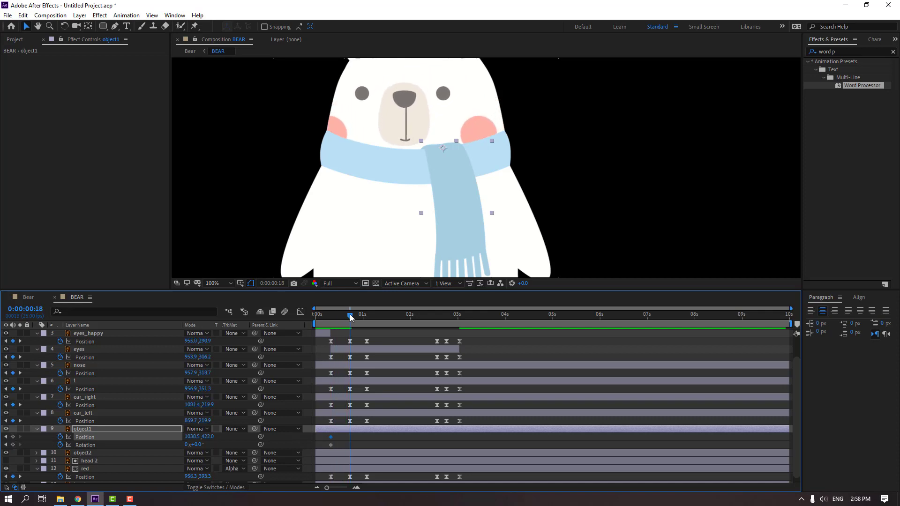
pyautogui.click(379, 445)
pyautogui.moveTo(206, 437); pyautogui.dragTo(187, 448)
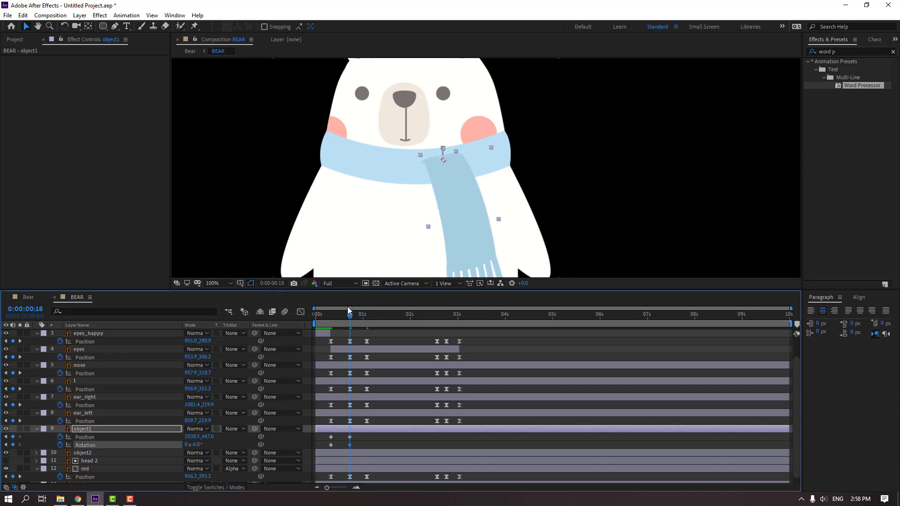
pyautogui.moveTo(348, 311)
pyautogui.mouseDown()
pyautogui.moveTo(328, 313)
pyautogui.moveTo(353, 320)
pyautogui.mouseUp()
pyautogui.press('Return')
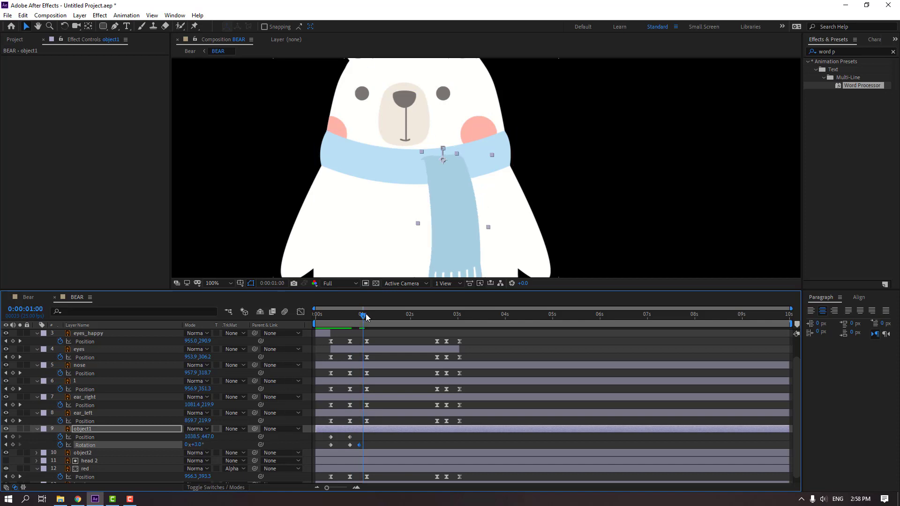
# - Set object1's Rotation to -1° at 0:00:01:02 and preview the swing
pyautogui.click(367, 317)
pyautogui.click(205, 450)
pyautogui.write('-1')
pyautogui.press('Return')
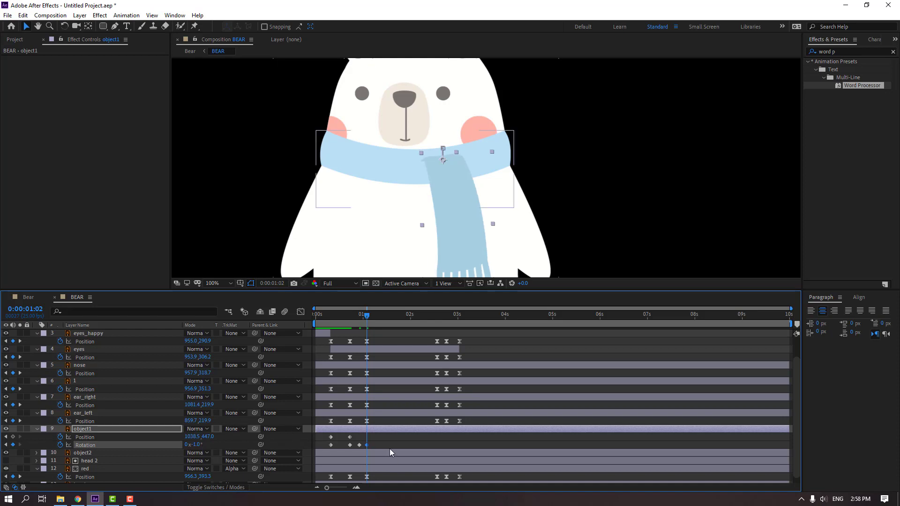
pyautogui.press('space')
pyautogui.press('space')
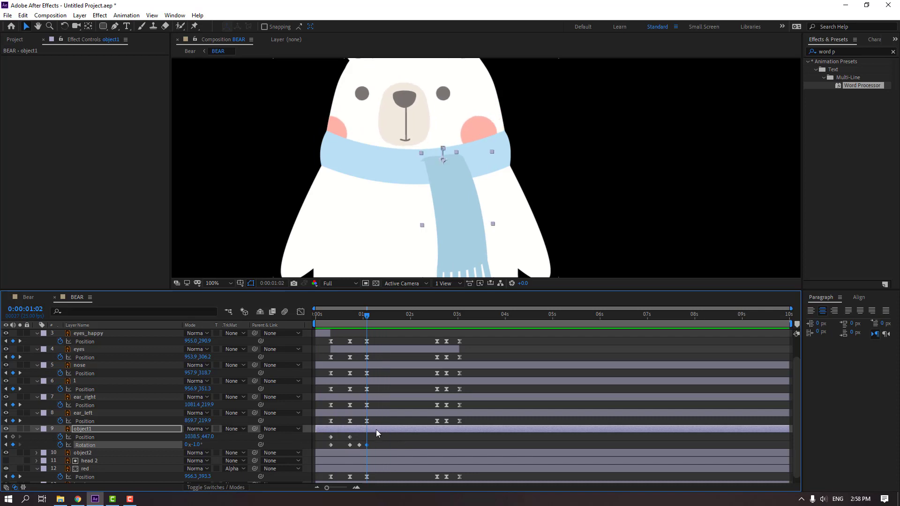
# - Apply Easy Ease In to object1's Rotation keyframes and preview the result
pyautogui.moveTo(385, 441); pyautogui.dragTo(328, 447)
pyautogui.rightClick(332, 444)
pyautogui.moveTo(389, 438)
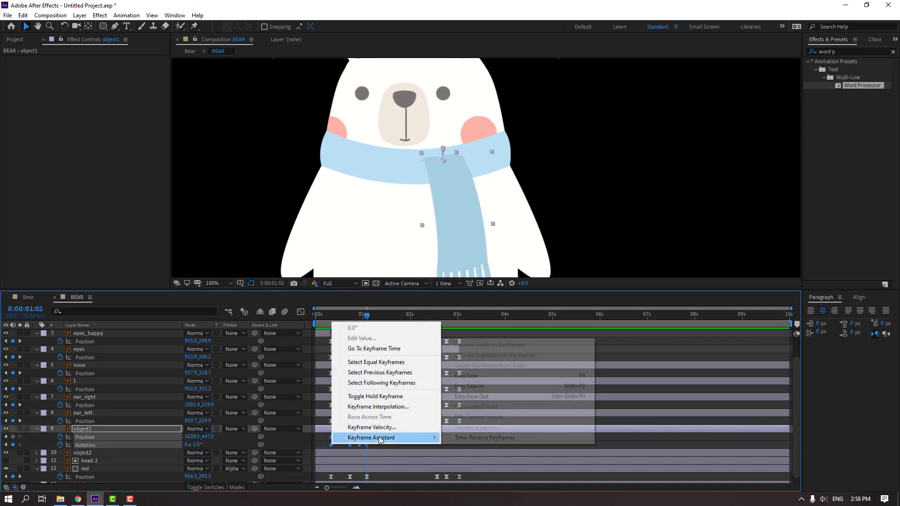
pyautogui.click(478, 386)
pyautogui.click(406, 442)
pyautogui.press('space')
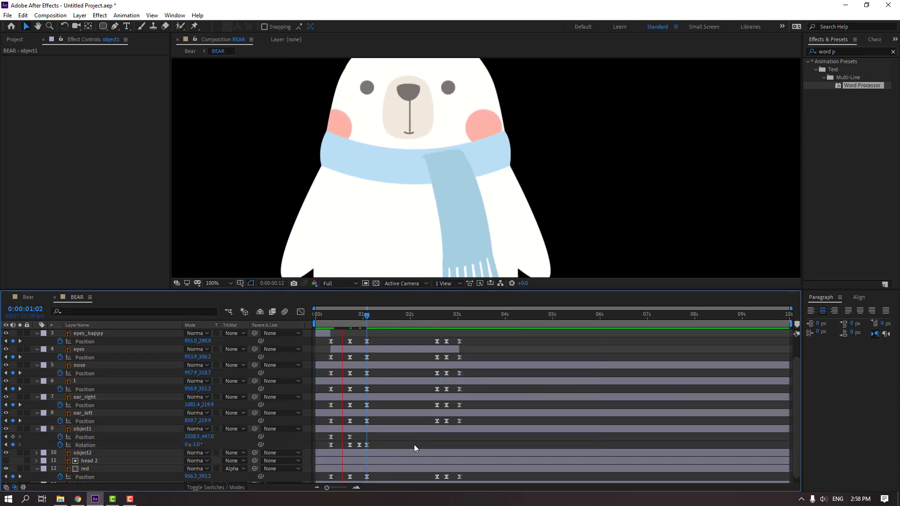
pyautogui.click(403, 440)
# - Shift three Rotation keyframes later in time, preview, and return to 0:00:00:08
pyautogui.moveTo(383, 445)
pyautogui.mouseDown()
pyautogui.moveTo(342, 453)
pyautogui.moveTo(401, 443)
pyautogui.mouseUp()
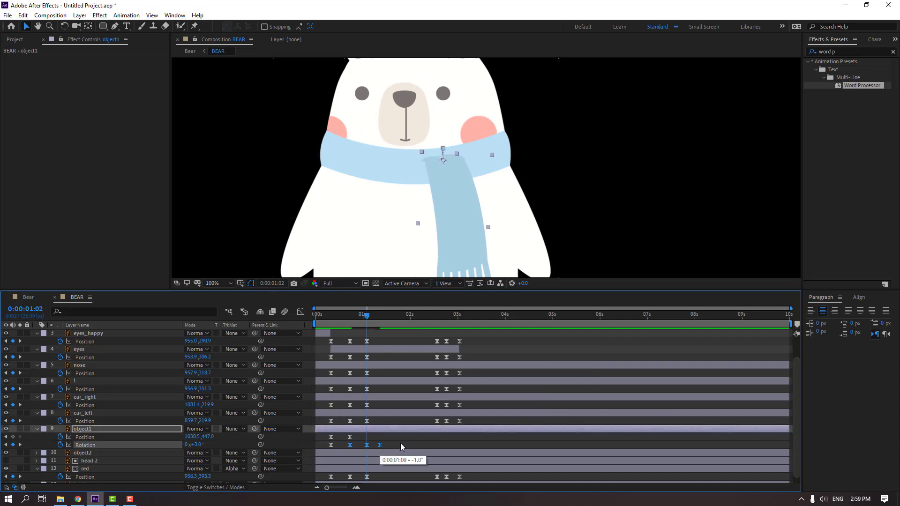
pyautogui.click(400, 443)
pyautogui.press('space')
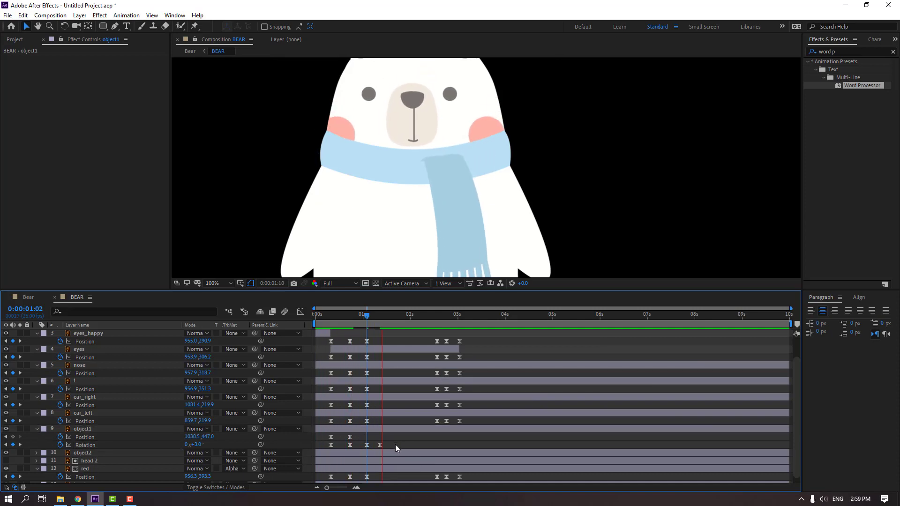
pyautogui.moveTo(361, 313); pyautogui.dragTo(330, 314)
pyautogui.click(330, 453)
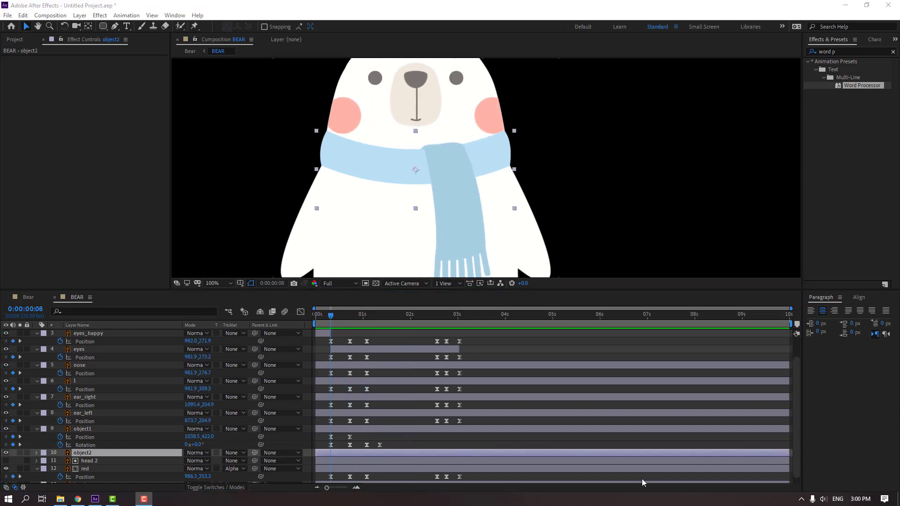
# - Enable object2's Position keyframing and move it down to Y 490.9 at 0:00:00:18
pyautogui.click(79, 454)
pyautogui.press('p')
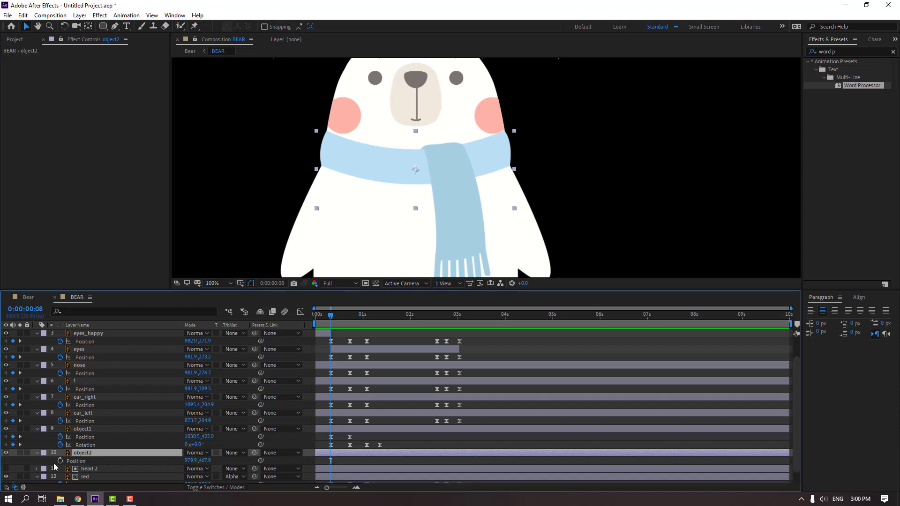
pyautogui.click(60, 461)
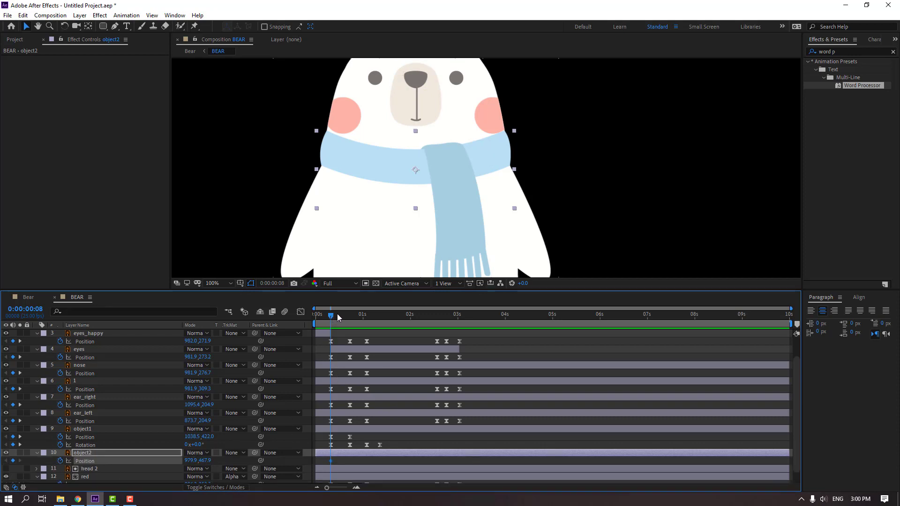
pyautogui.moveTo(338, 318); pyautogui.dragTo(350, 317)
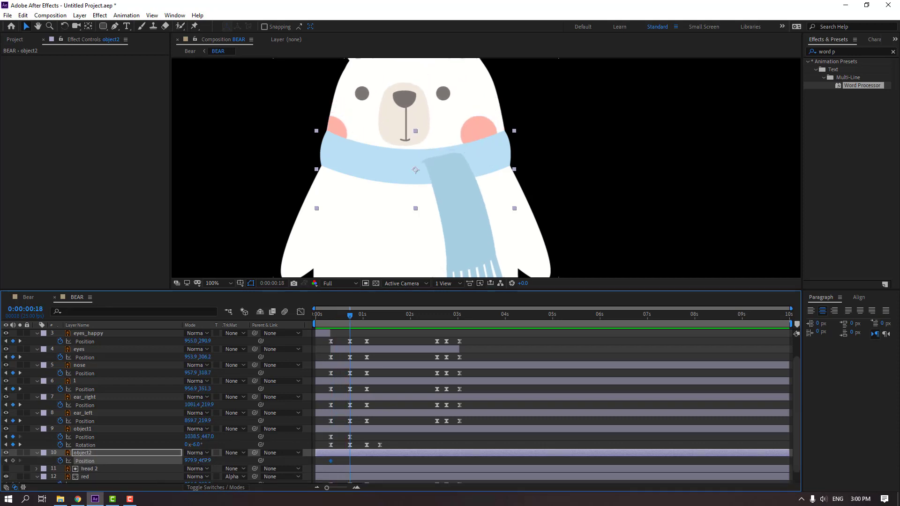
pyautogui.moveTo(205, 461); pyautogui.dragTo(216, 460)
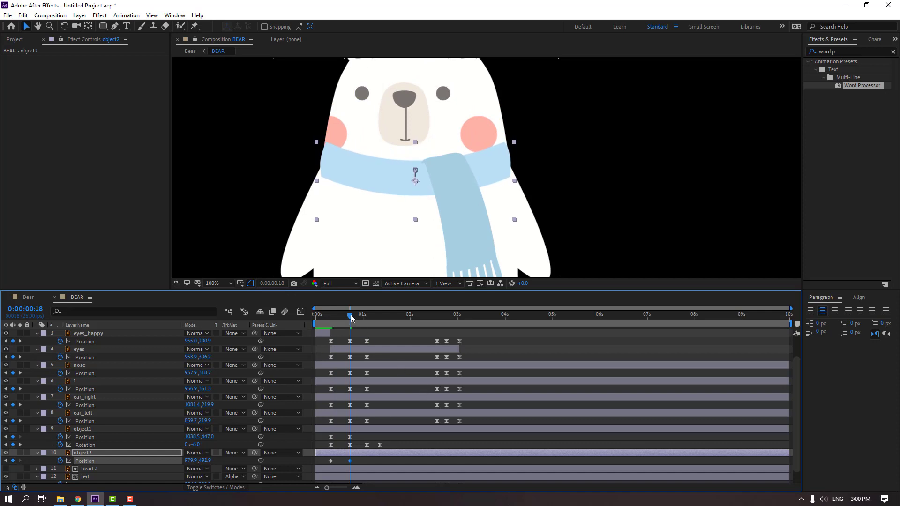
# - Raise object2 at 0:00:01:02, then lower it again for the bounce
pyautogui.moveTo(351, 317); pyautogui.dragTo(367, 320)
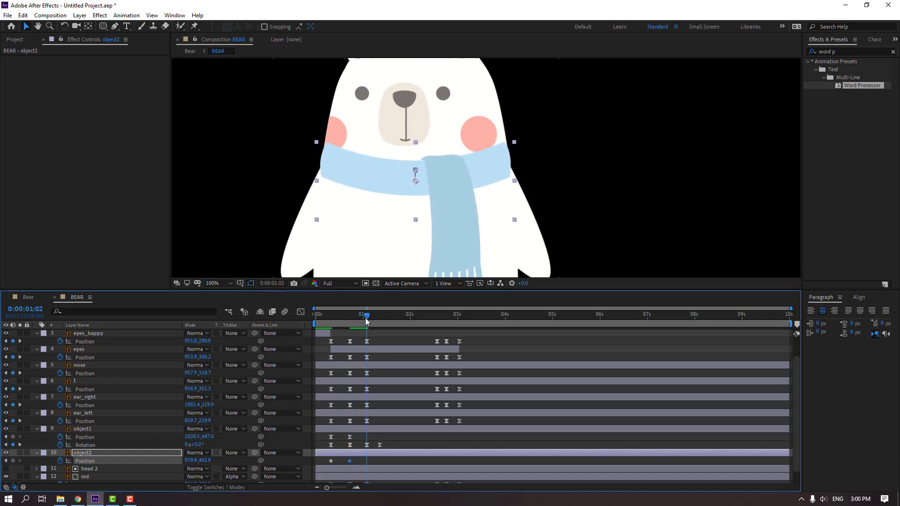
pyautogui.moveTo(202, 461); pyautogui.dragTo(202, 461)
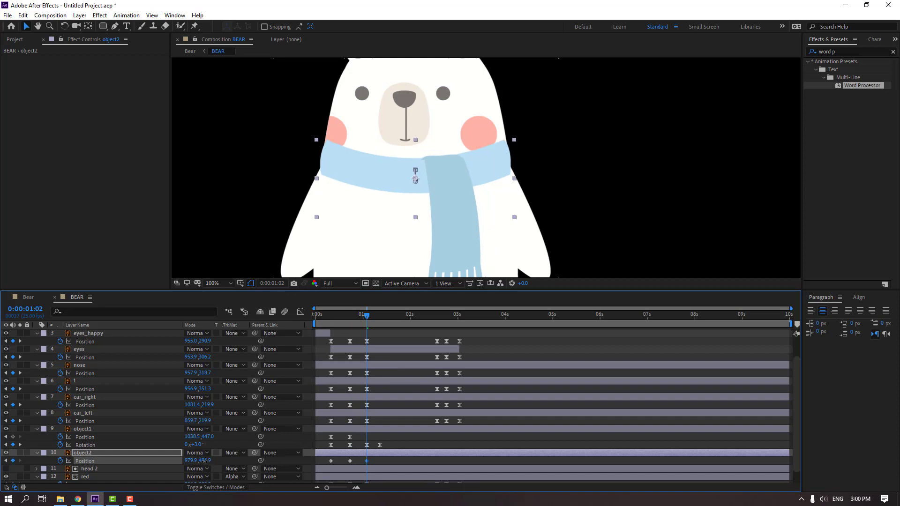
pyautogui.moveTo(341, 311); pyautogui.dragTo(381, 322)
pyautogui.moveTo(205, 461); pyautogui.dragTo(207, 461)
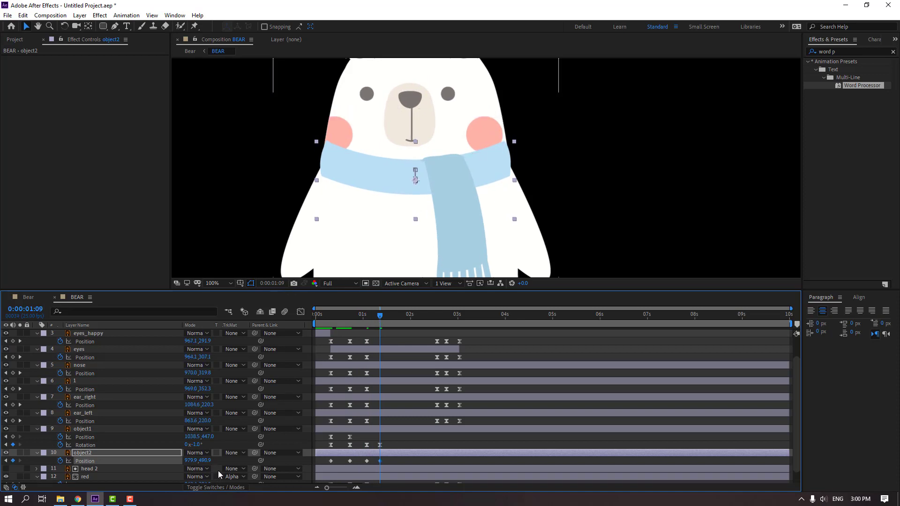
# - Apply Easy Ease to object2's Position keyframes, preview, and return to the Bear login comp
pyautogui.rightClick(330, 461)
pyautogui.moveTo(430, 459)
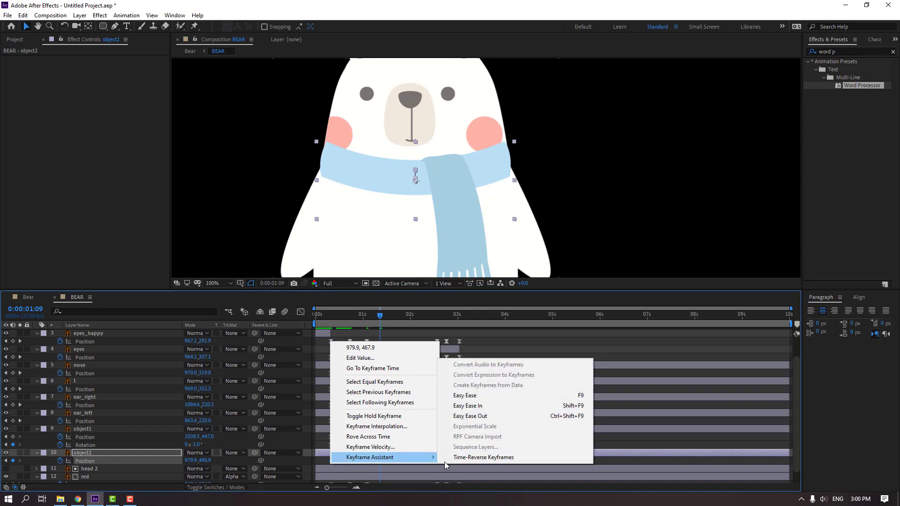
pyautogui.click(486, 398)
pyautogui.press('space')
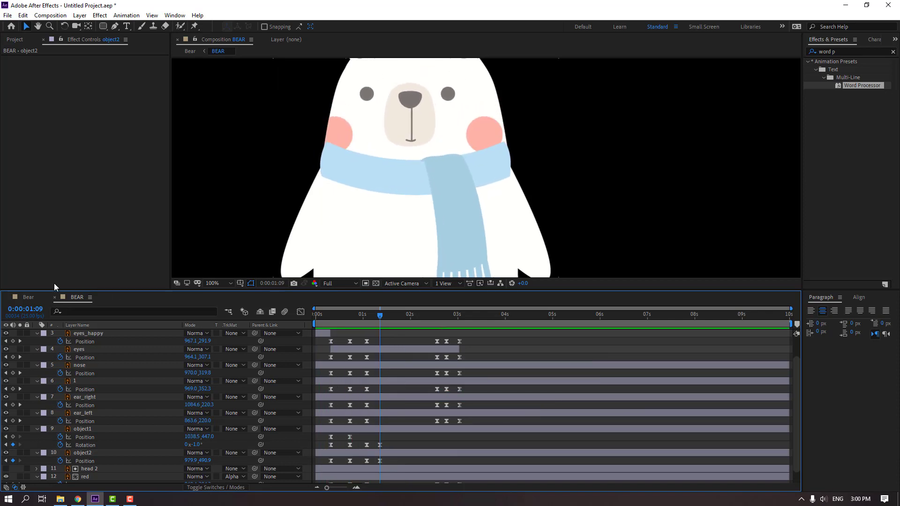
pyautogui.click(28, 297)
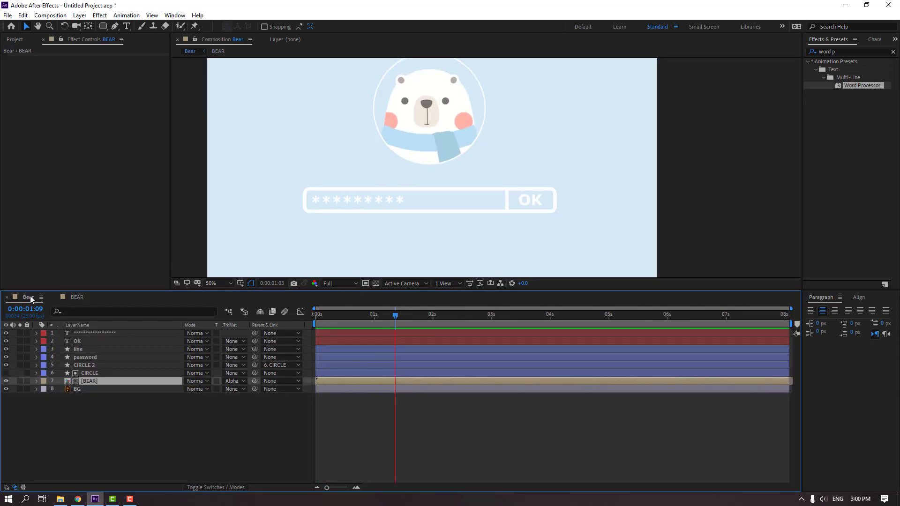
# - In the BEAR comp, key object1's Position and shift it to X 1071.5 around 2.5 s
pyautogui.press('space')
pyautogui.click(81, 299)
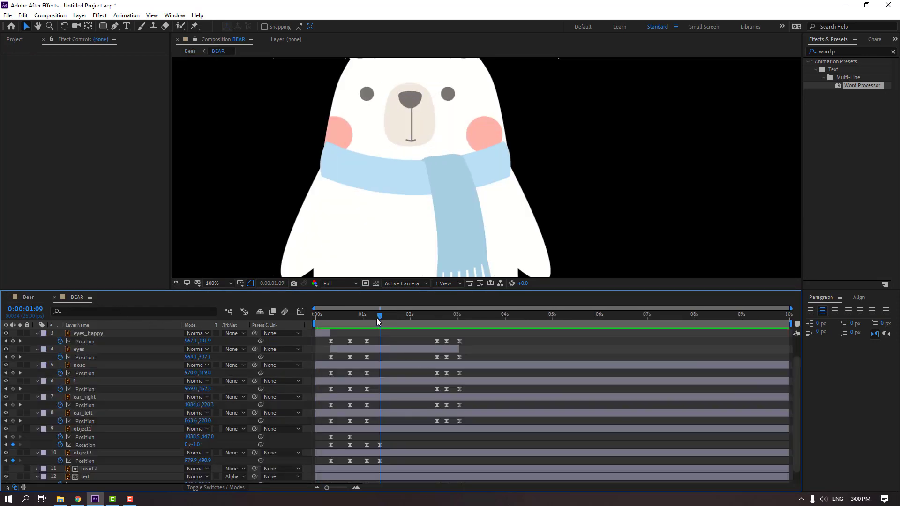
pyautogui.click(92, 435)
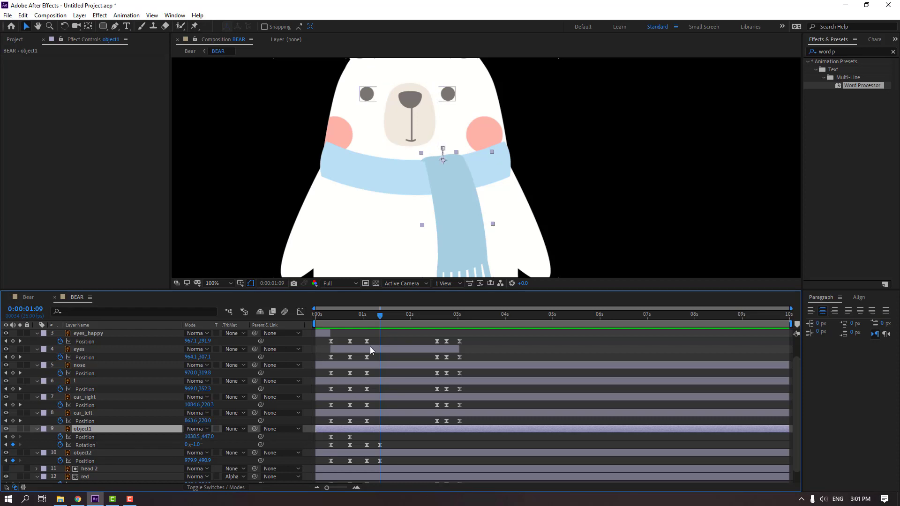
pyautogui.click(13, 437)
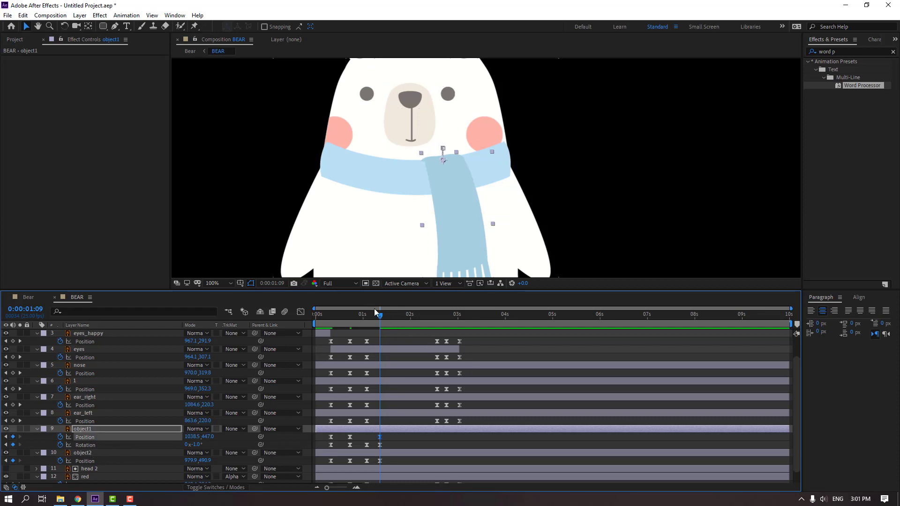
pyautogui.moveTo(375, 312); pyautogui.dragTo(438, 324)
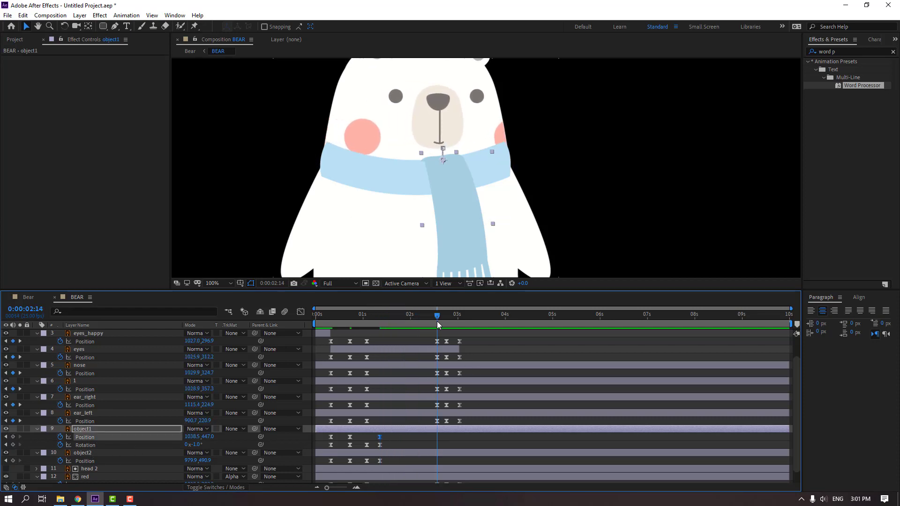
pyautogui.moveTo(196, 437); pyautogui.dragTo(213, 436)
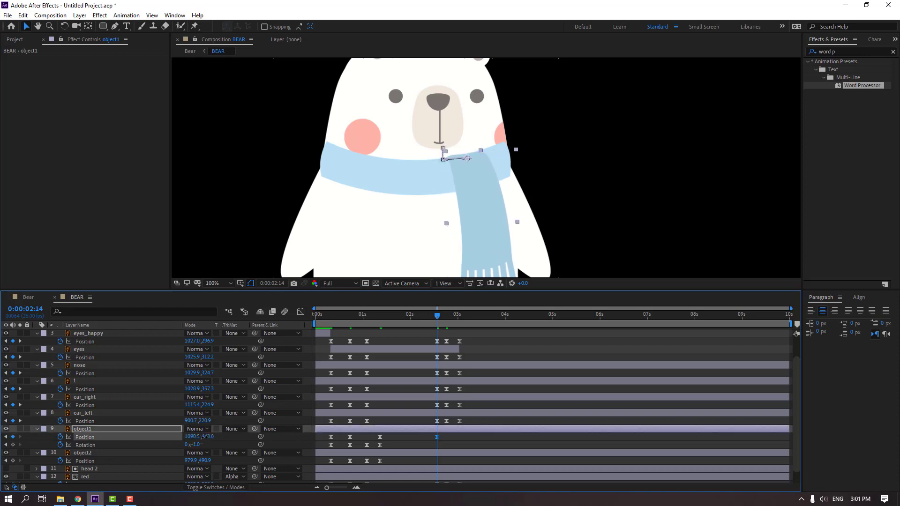
pyautogui.moveTo(348, 310); pyautogui.dragTo(323, 318)
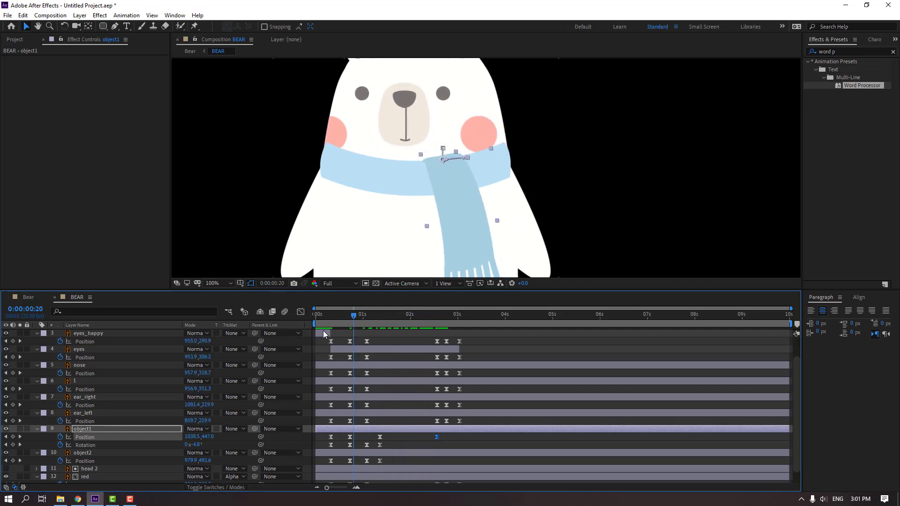
# - Move object1's Position keyframe from about 1.3 s to 1.1 s and preview
pyautogui.click(468, 438)
pyautogui.press('space')
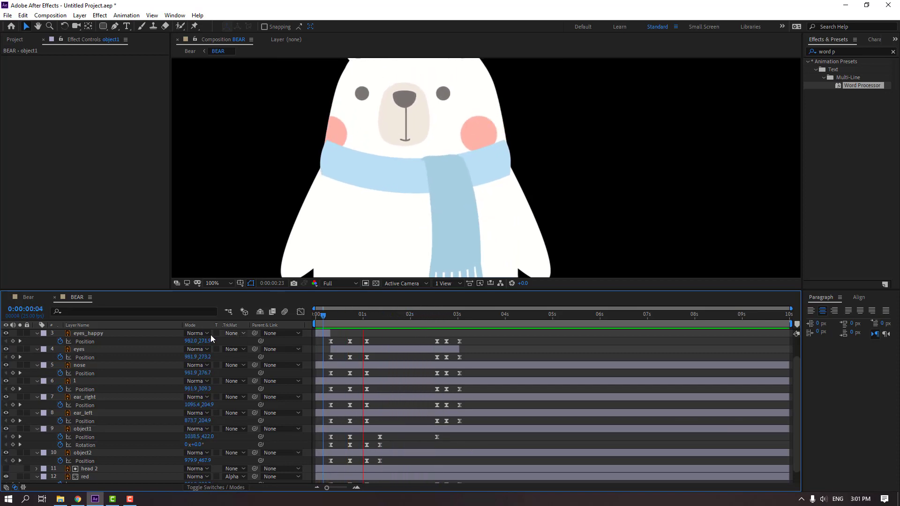
pyautogui.press('space')
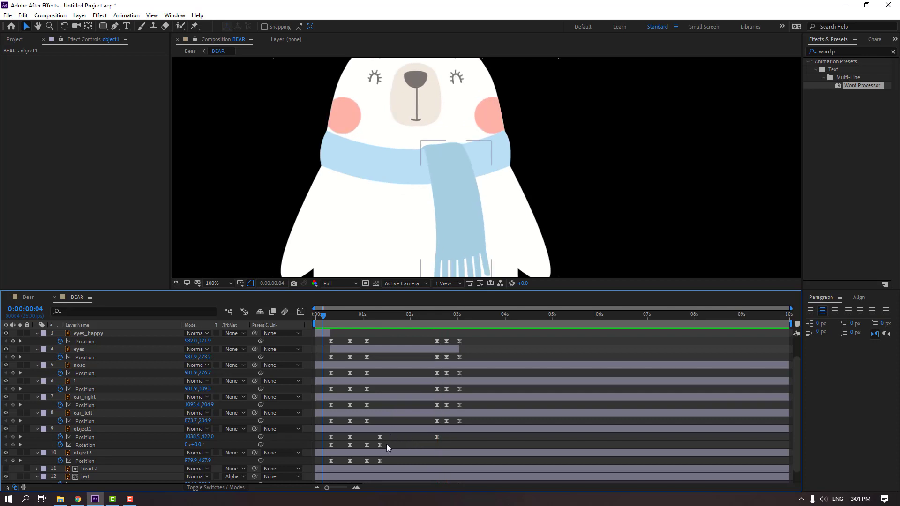
pyautogui.click(380, 437)
pyautogui.moveTo(380, 442); pyautogui.dragTo(367, 441)
pyautogui.press('space')
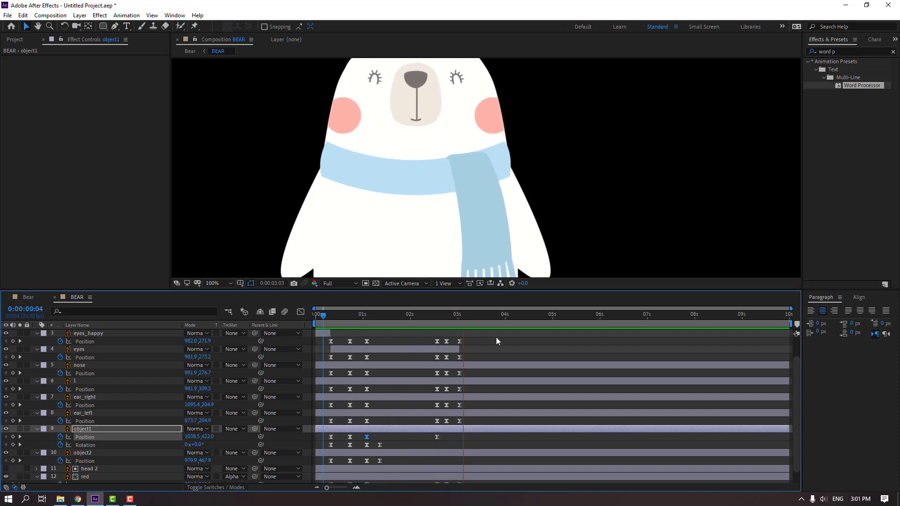
# - Key object1's Position and Rotation before 3 s, then return it to rest pose at 0:00:03:01
pyautogui.moveTo(429, 314); pyautogui.dragTo(437, 316)
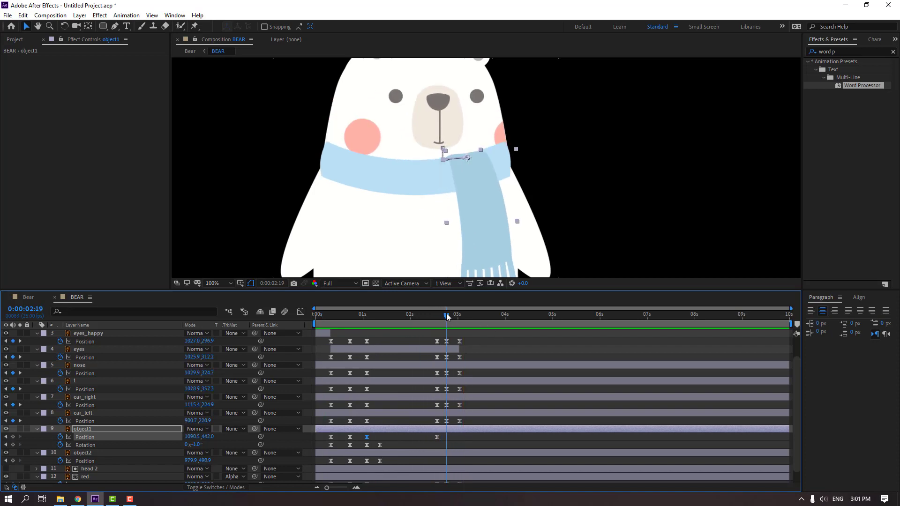
pyautogui.click(12, 444)
pyautogui.click(13, 436)
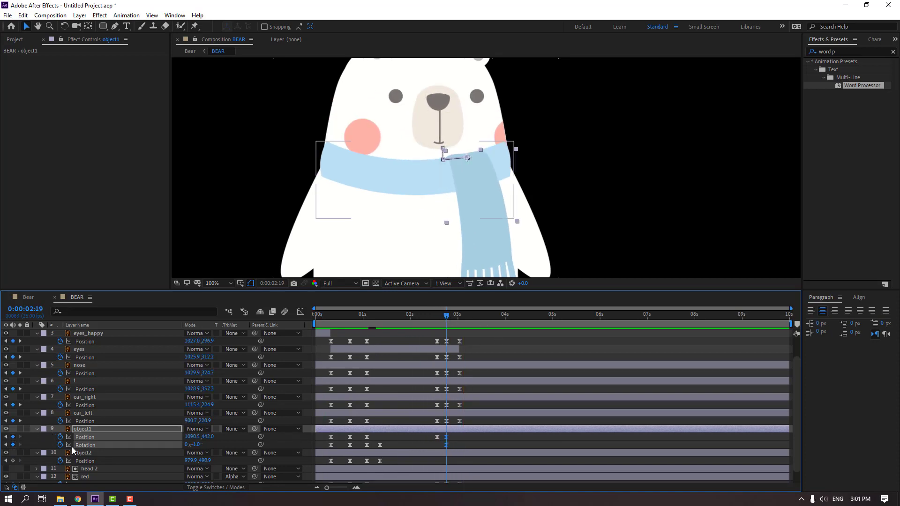
pyautogui.moveTo(451, 315); pyautogui.dragTo(460, 315)
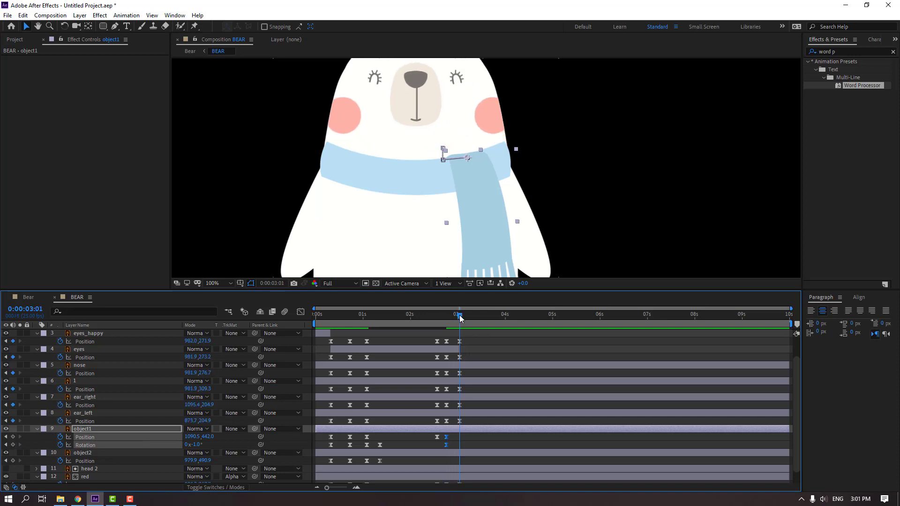
pyautogui.moveTo(327, 433); pyautogui.dragTo(339, 457)
pyautogui.hotkey('ctrl', 'c')
pyautogui.hotkey('ctrl', 'v')
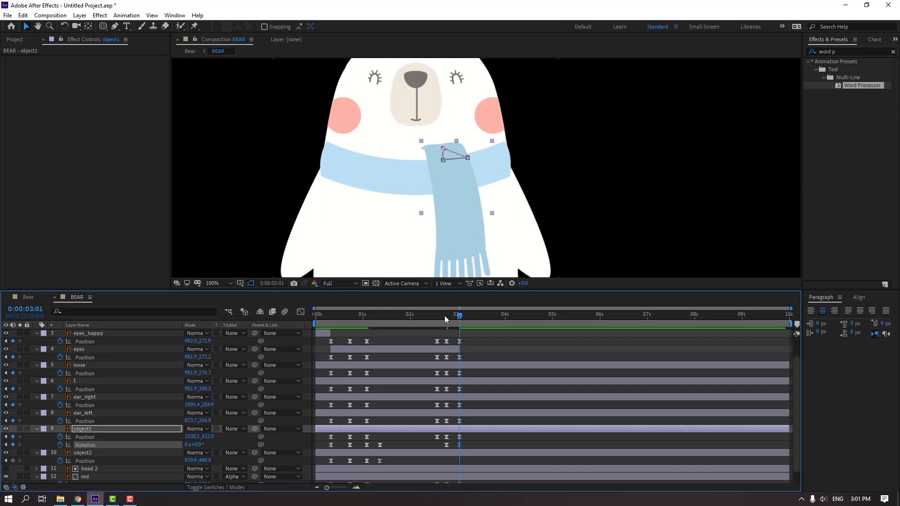
pyautogui.moveTo(444, 316)
pyautogui.mouseDown()
pyautogui.moveTo(436, 320)
pyautogui.moveTo(446, 316)
pyautogui.mouseUp()
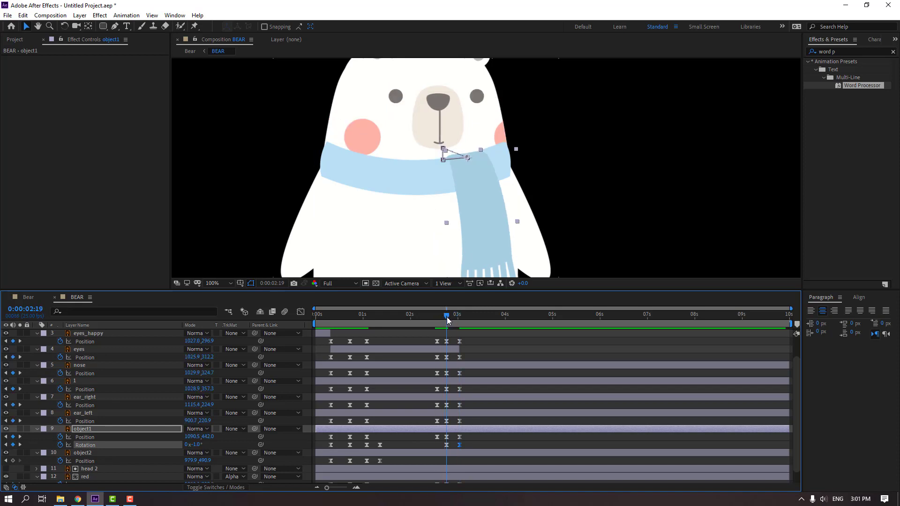
# - Key object2's Position at 0:00:02:19 and raise it back to 467.9 at 0:00:03:01
pyautogui.click(84, 454)
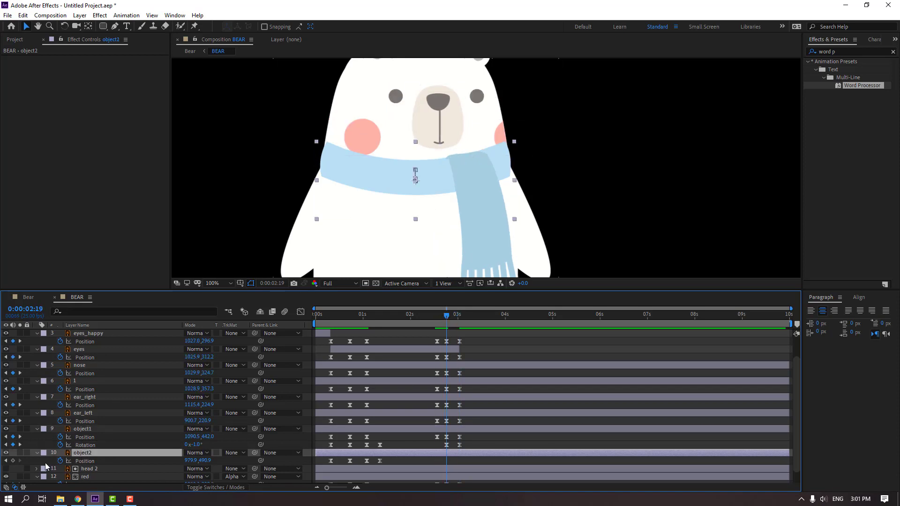
pyautogui.click(12, 460)
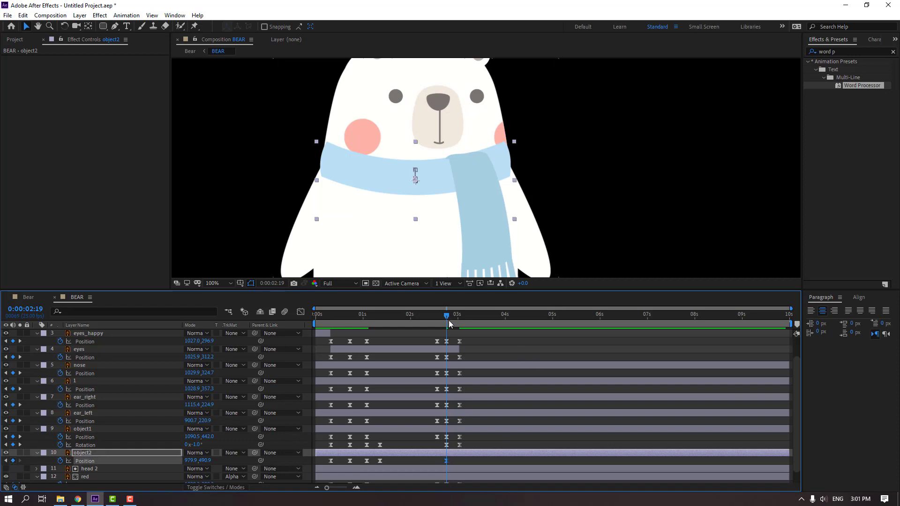
pyautogui.moveTo(448, 320); pyautogui.dragTo(460, 321)
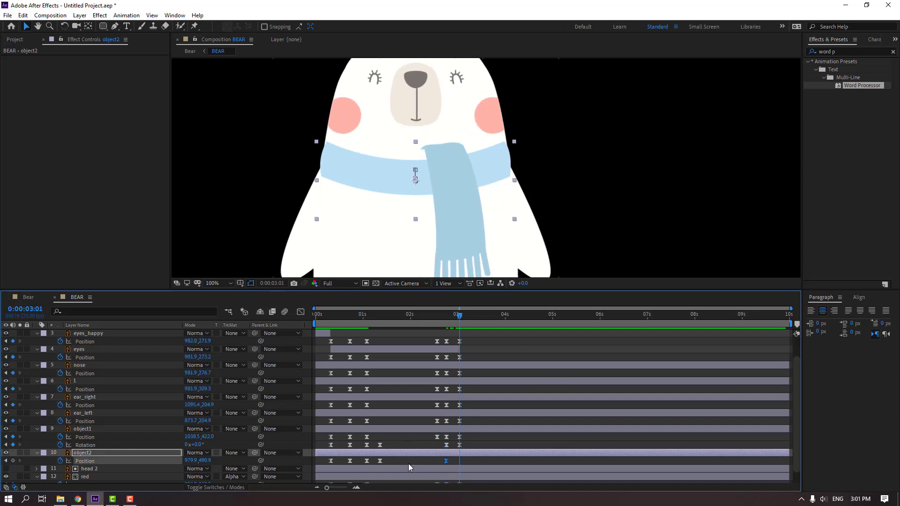
pyautogui.hotkey('ctrl', 'v')
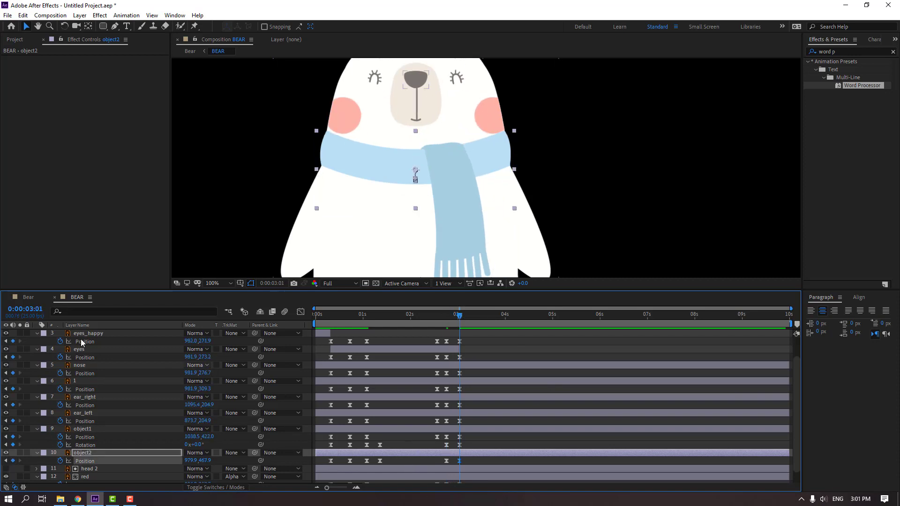